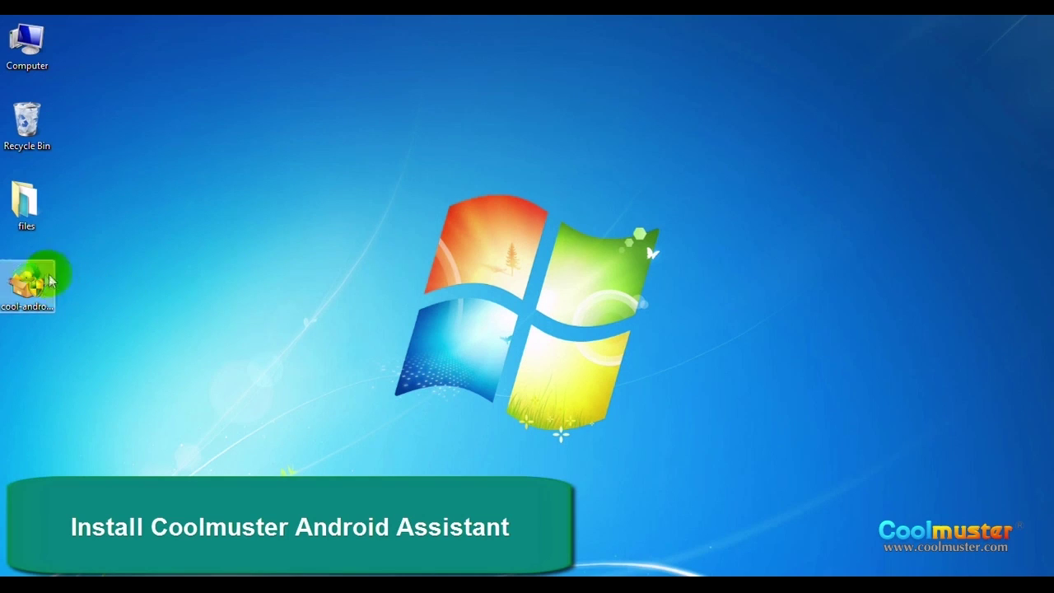
Step: Launch the cool-android installer from its desktop icon
double_click(27, 282)
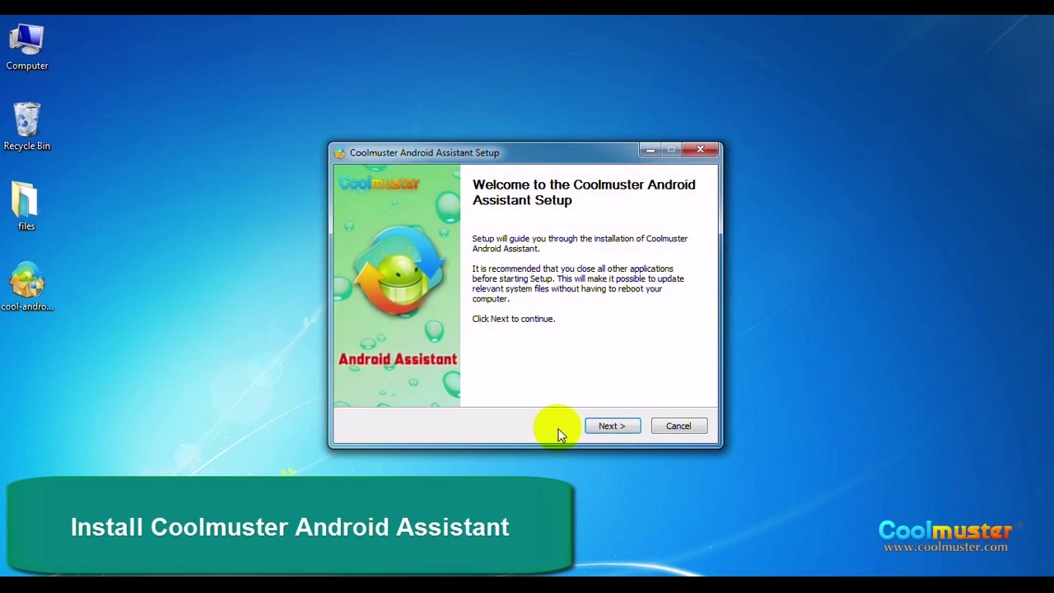
Step: Install with default location and licence accepted, then finish with the assistant launching
left_click(613, 428)
left_click(613, 428)
left_click(613, 428)
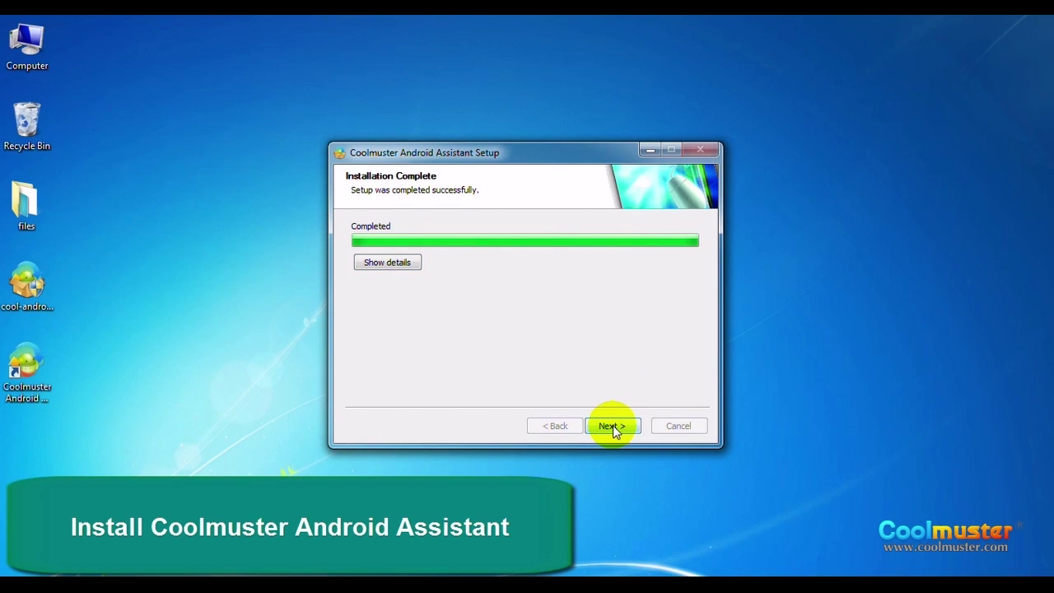
left_click(613, 427)
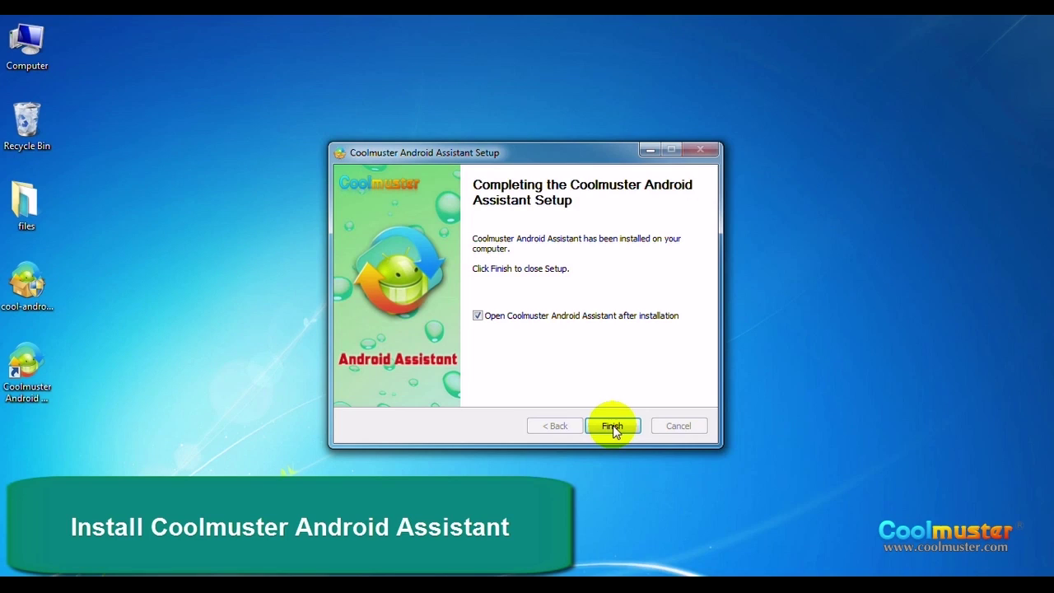
left_click(613, 427)
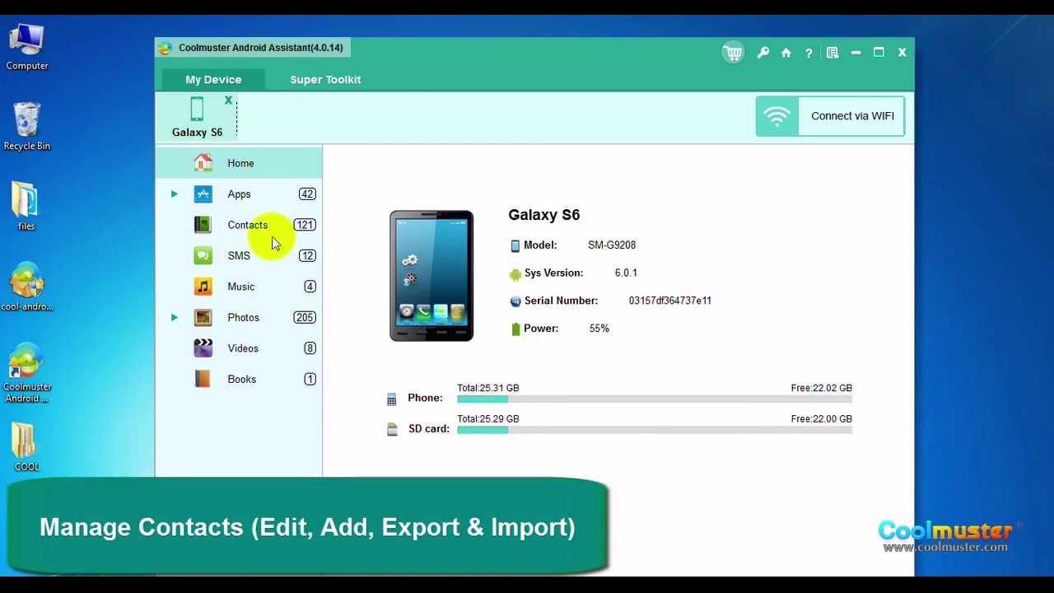
Step: Show the connected Galaxy S6's 121 contacts
left_click(247, 225)
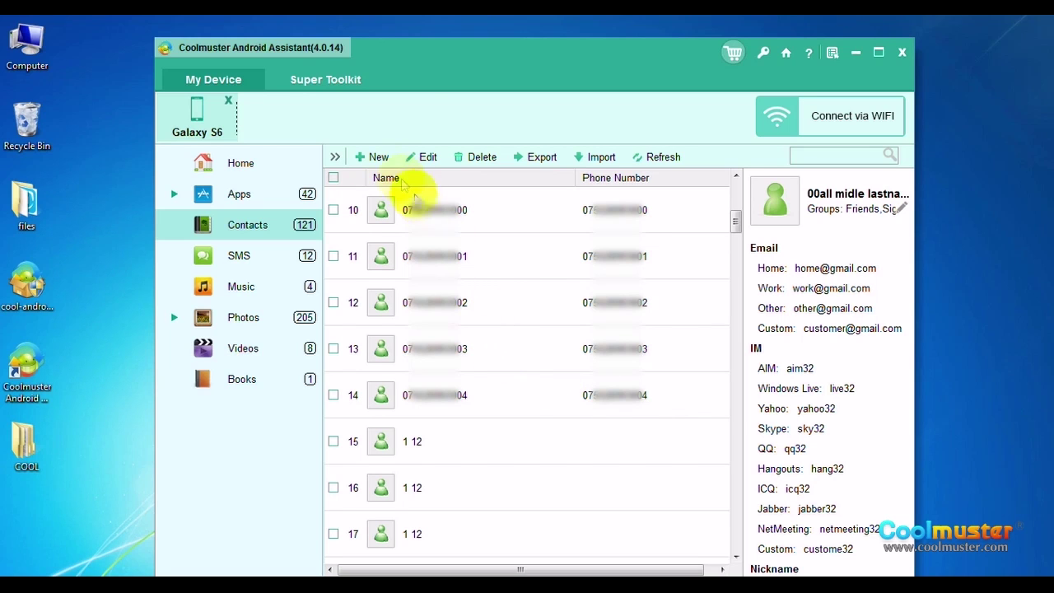
Step: Start a new contact and enter its first, middle and last names
left_click(378, 157)
left_click(578, 138)
type("abc")
left_click(627, 161)
type("aa")
left_click(601, 183)
type("aaa")
Step: Add the contact's phone number, e-mail and address, assign the Friends group, and save
left_click(531, 232)
type("152422")
left_click(539, 306)
left_click(551, 272)
type("a@yahoo.com")
left_click(578, 329)
type("ssss")
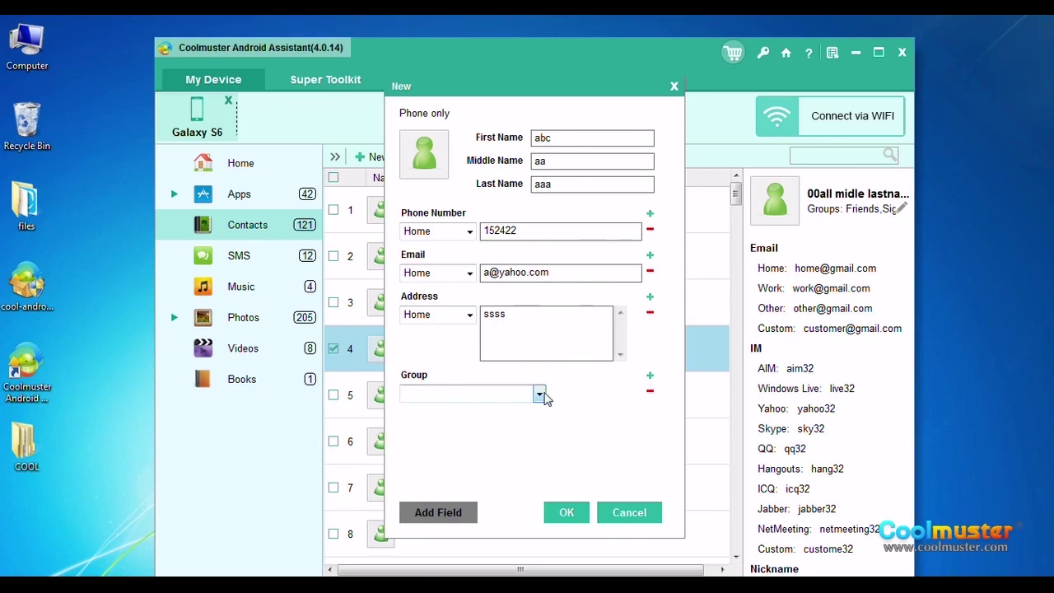
left_click(539, 394)
left_click(461, 410)
left_click(567, 510)
left_click(567, 512)
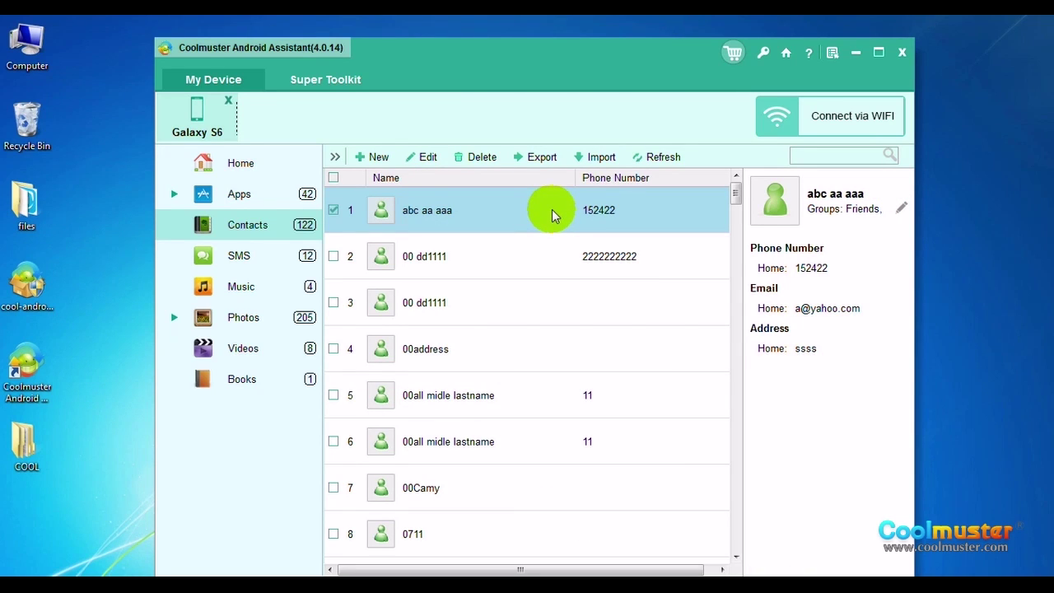
Step: Edit the new contact to replace its middle name and extend its address, then save
left_click(901, 210)
left_click(673, 87)
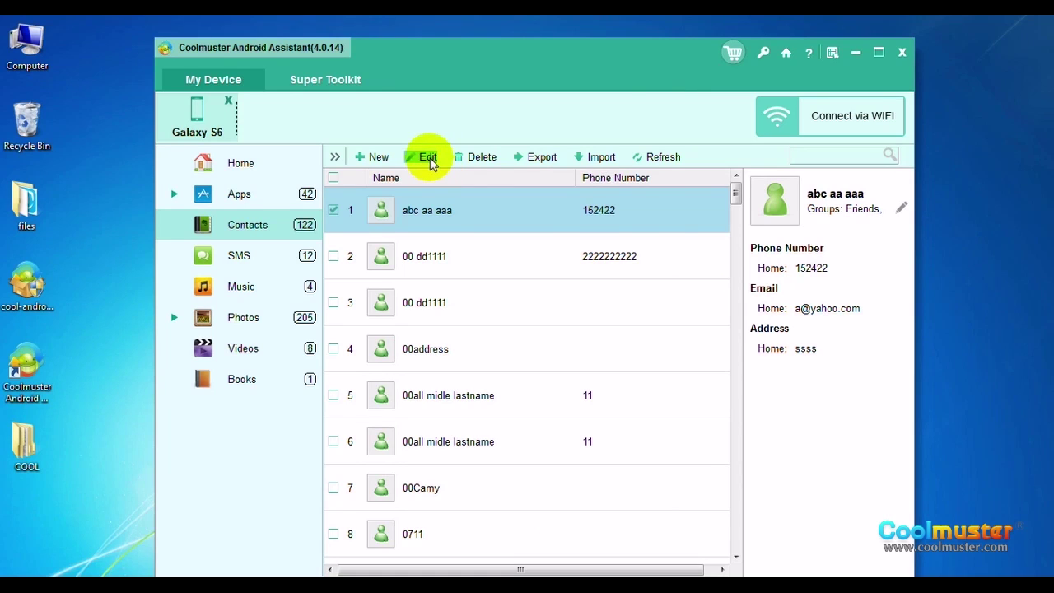
left_click(428, 158)
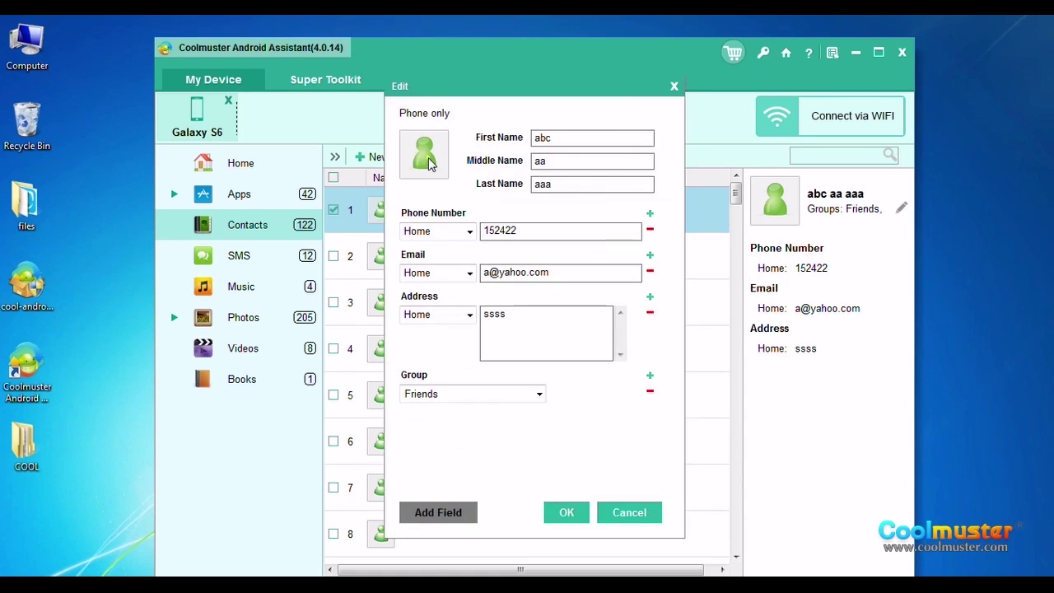
left_click(542, 327)
type("ss")
left_click(563, 237)
double_click(576, 160)
type("ssssss")
left_click(565, 511)
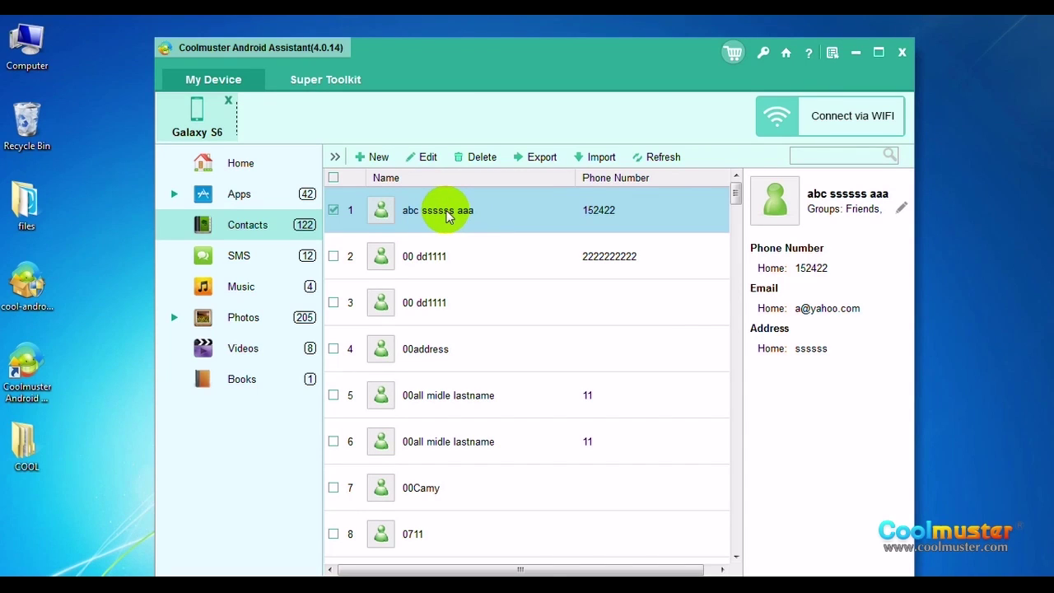
Step: Delete the edited contact, then check a 00all midle lastname entry
left_click(484, 160)
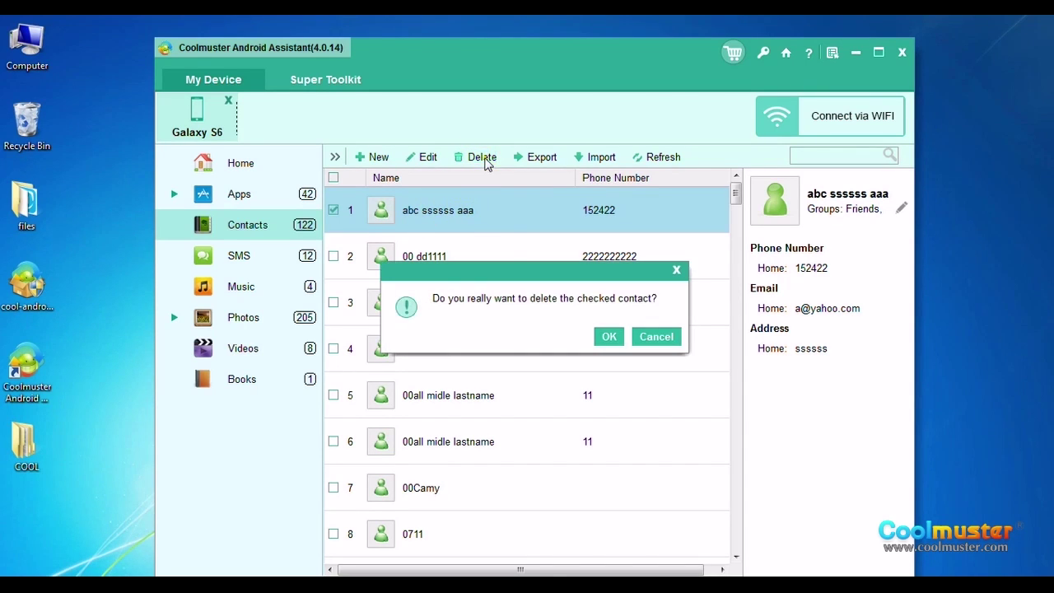
left_click(609, 337)
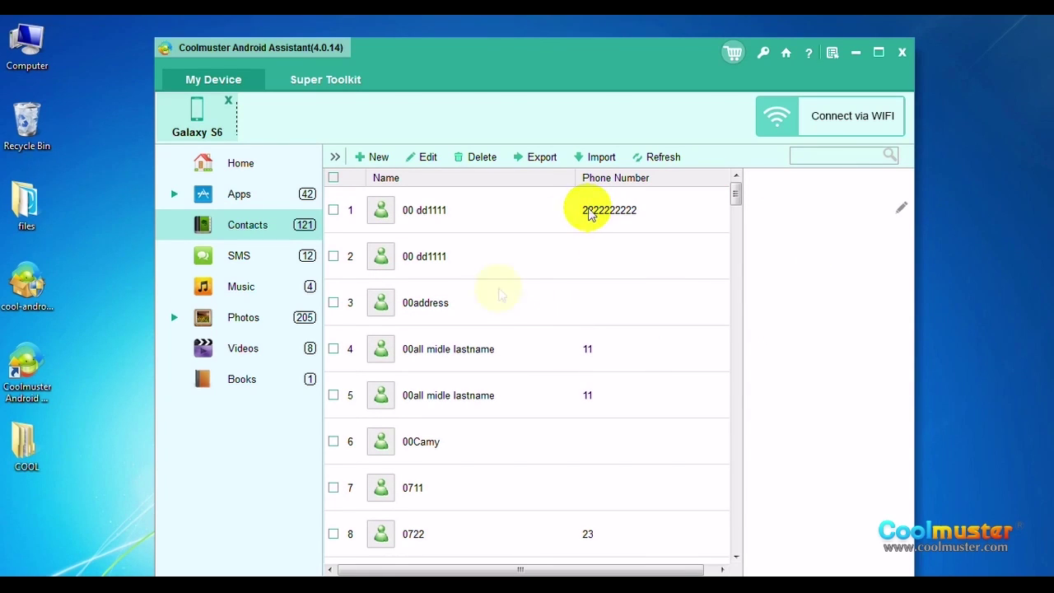
left_click(490, 349)
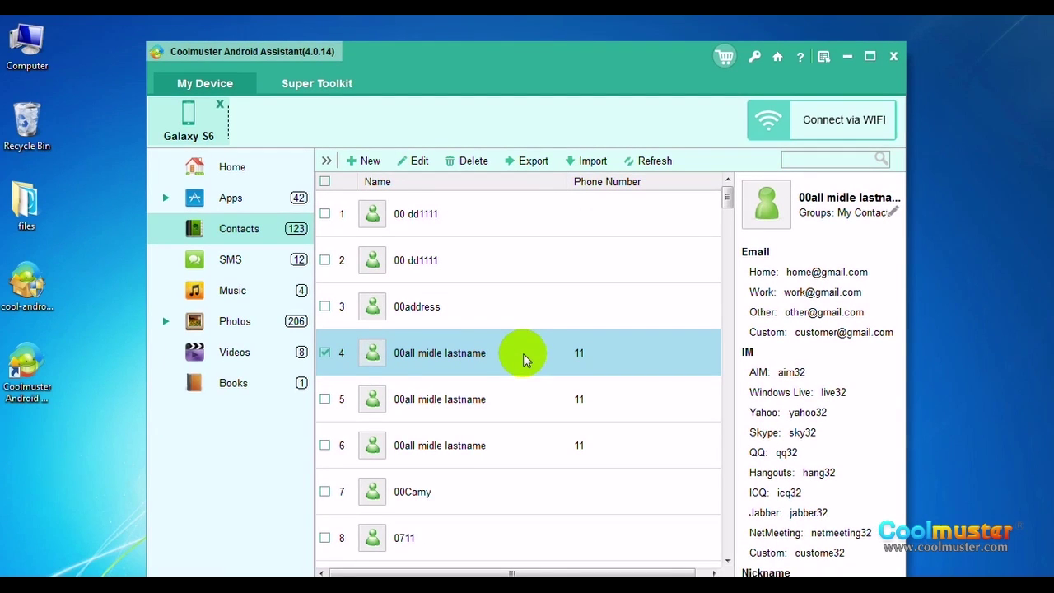
Step: Export the checked contact to CSV and view it in the COOL Contacts folder
left_click(531, 161)
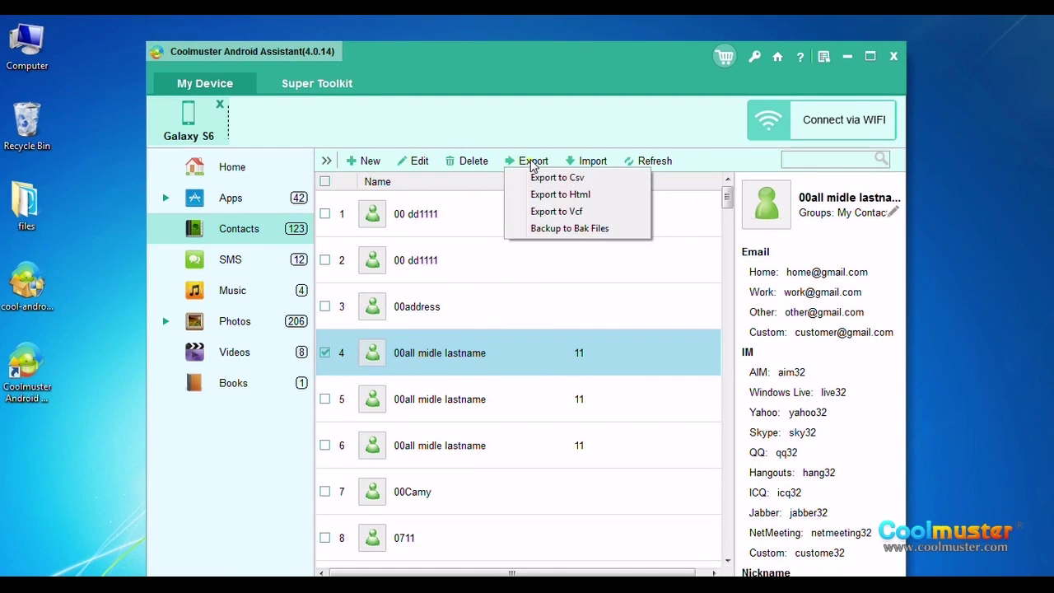
left_click(535, 176)
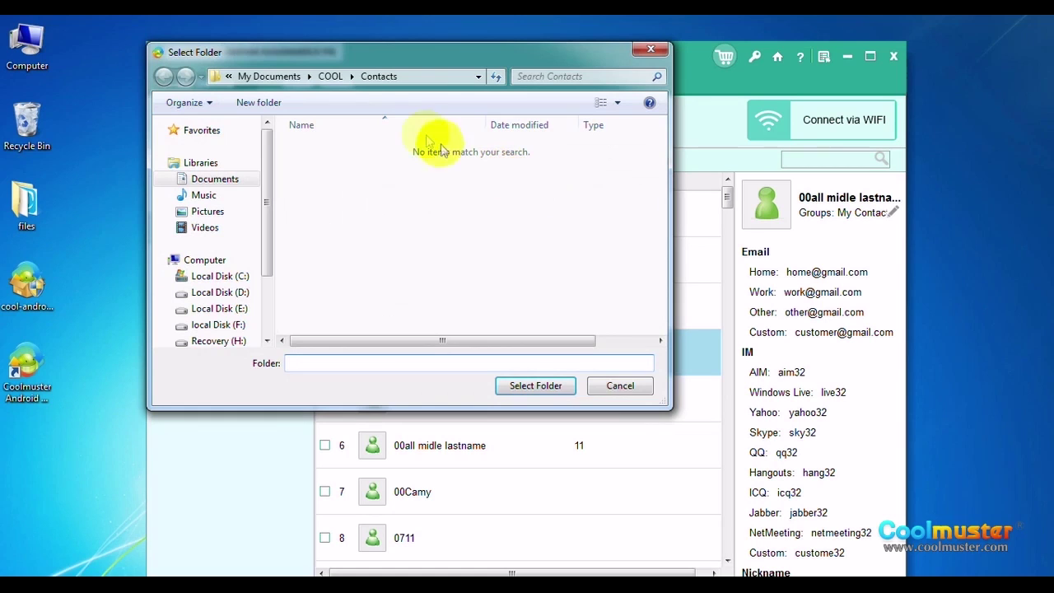
left_click(535, 385)
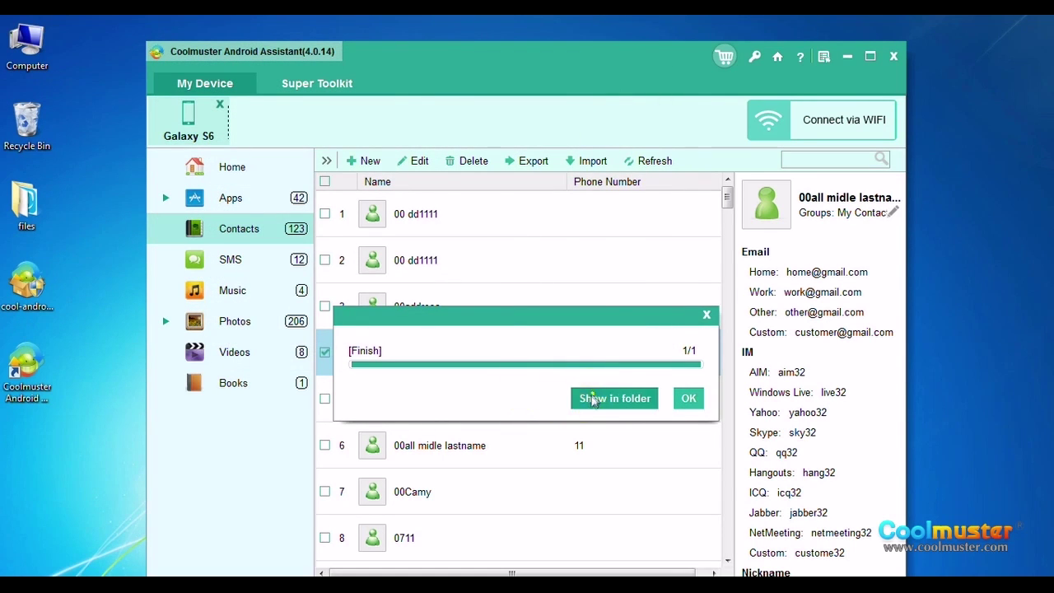
left_click(592, 398)
double_click(457, 216)
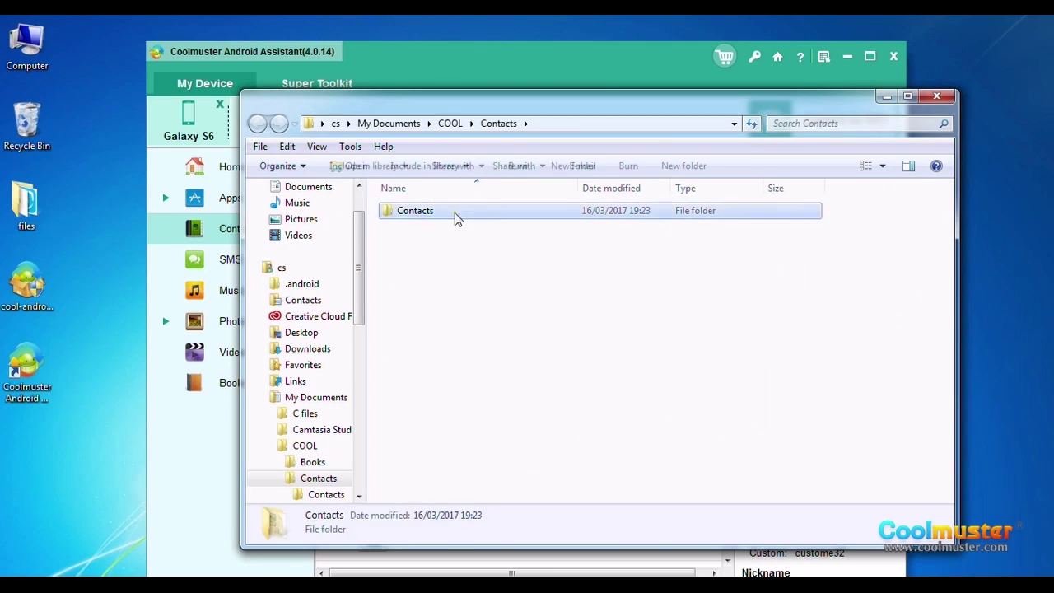
left_click(936, 97)
left_click(687, 398)
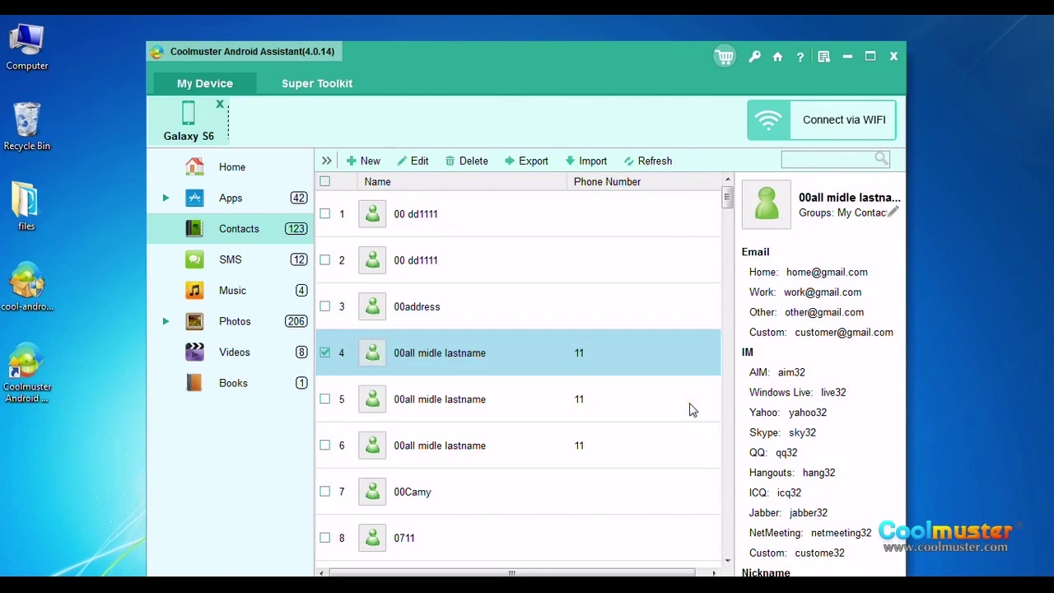
Step: Export the same contact as Contacts.html into the Contacts folder and verify it
left_click(534, 161)
left_click(561, 194)
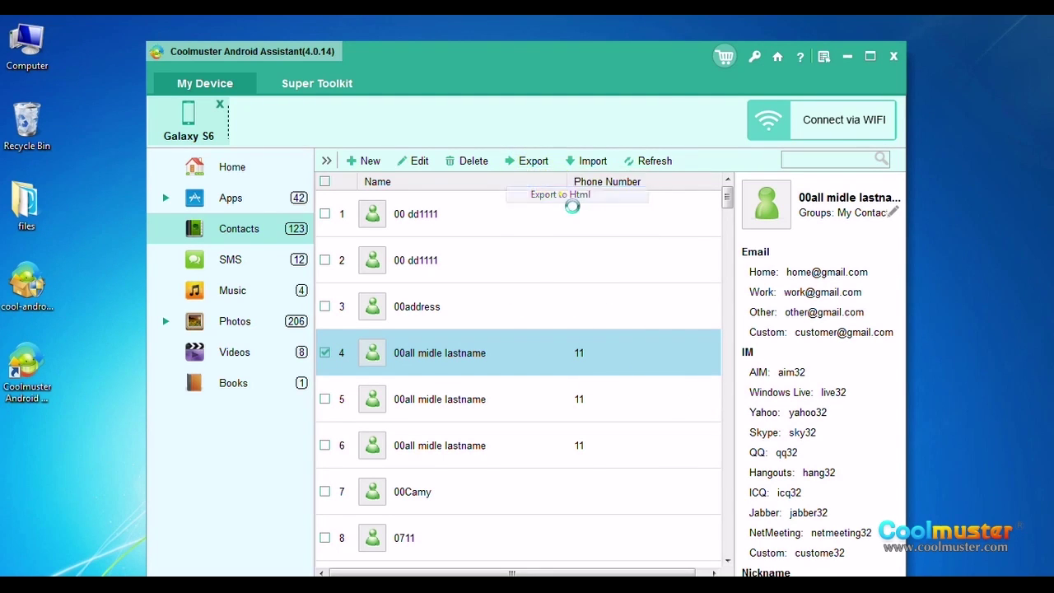
left_click(392, 150)
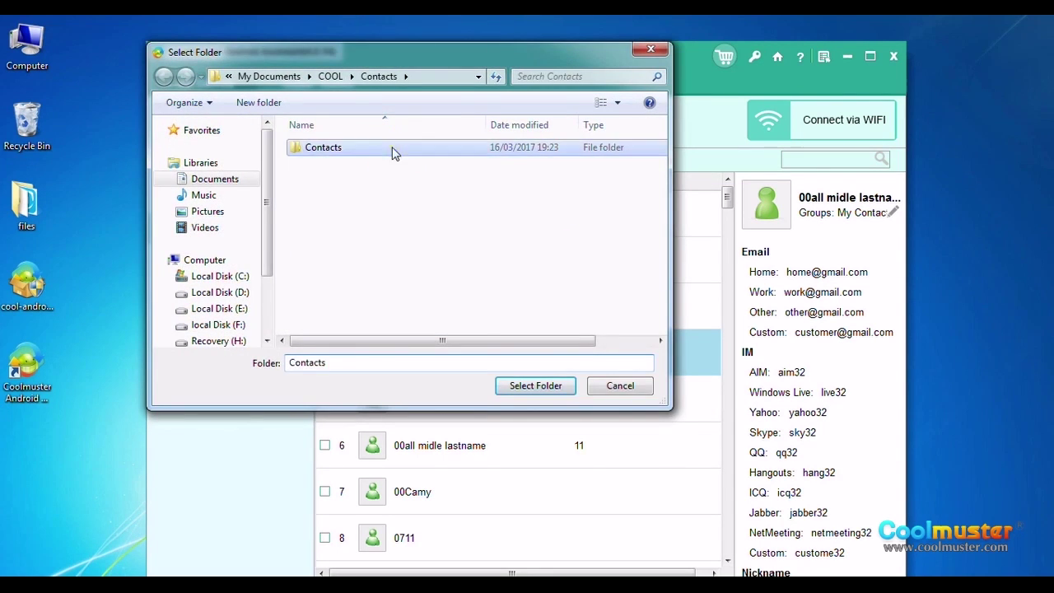
left_click(503, 387)
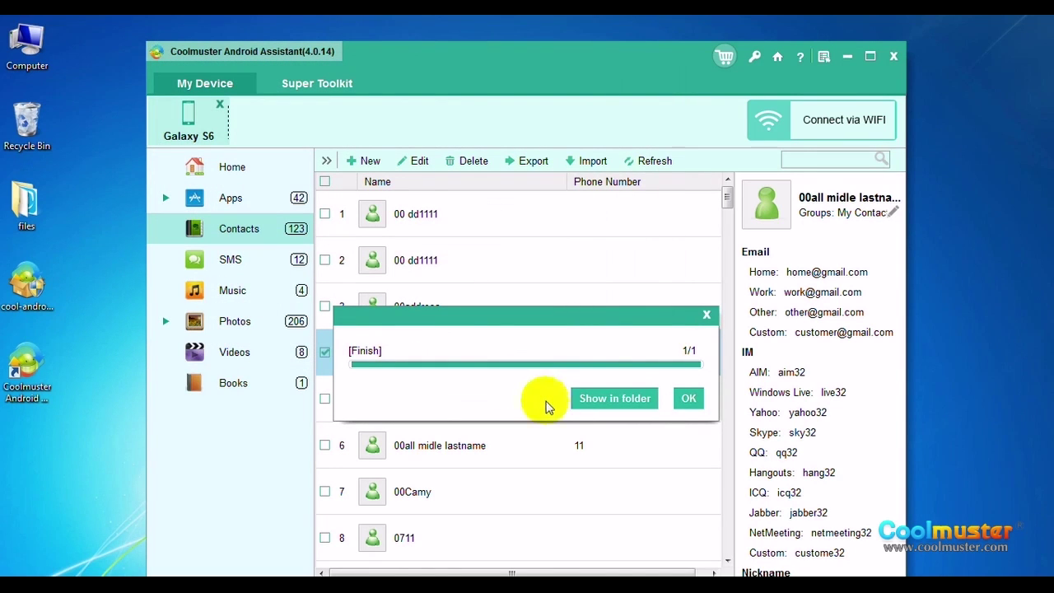
left_click(598, 401)
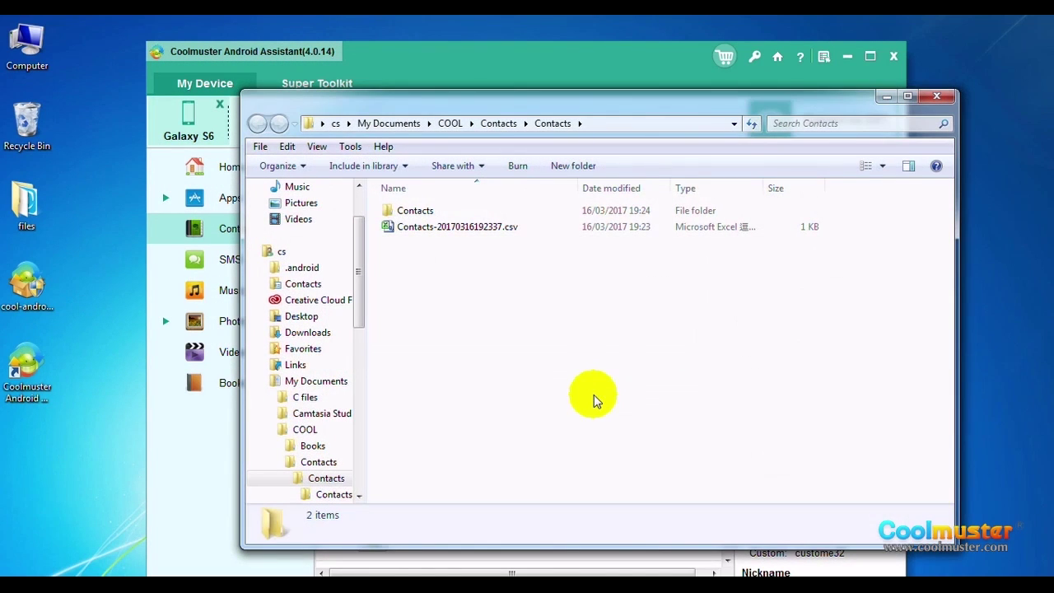
double_click(444, 212)
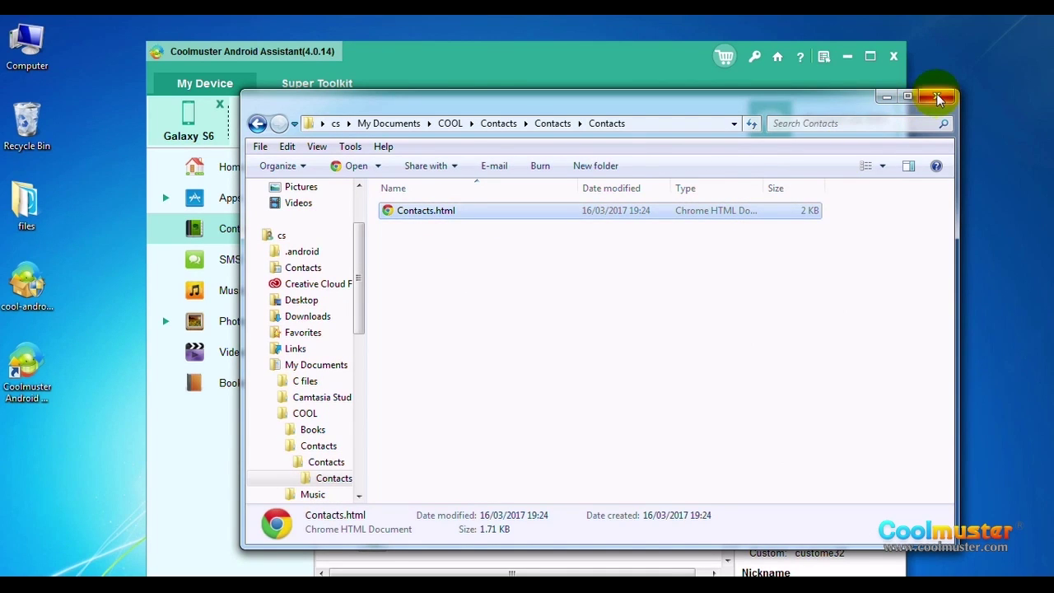
left_click(939, 99)
left_click(692, 400)
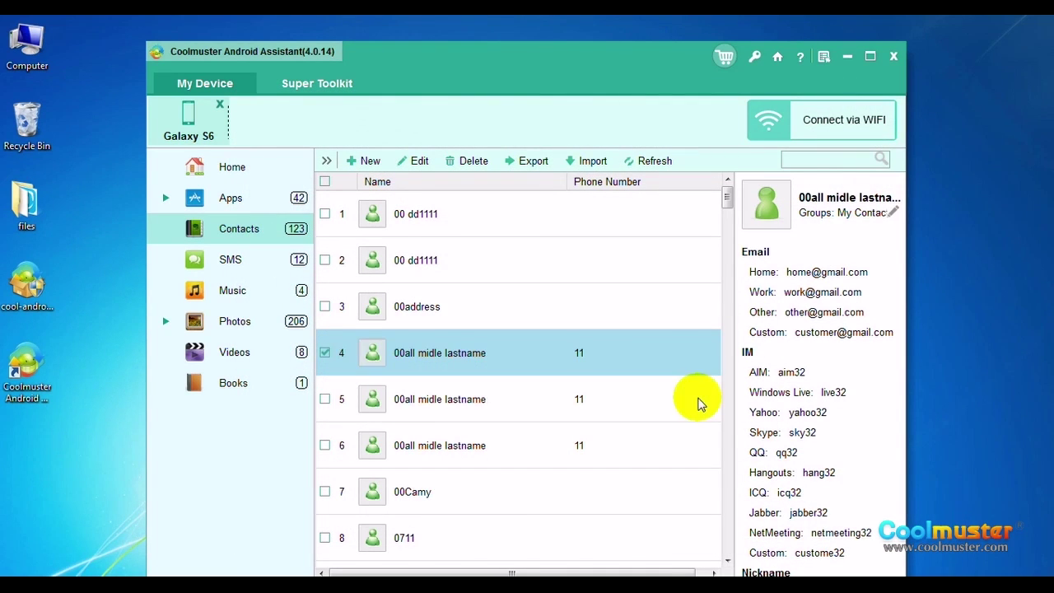
Step: Export the contact as a Vcf file into the Contacts folder and check its Single subfolder
left_click(526, 168)
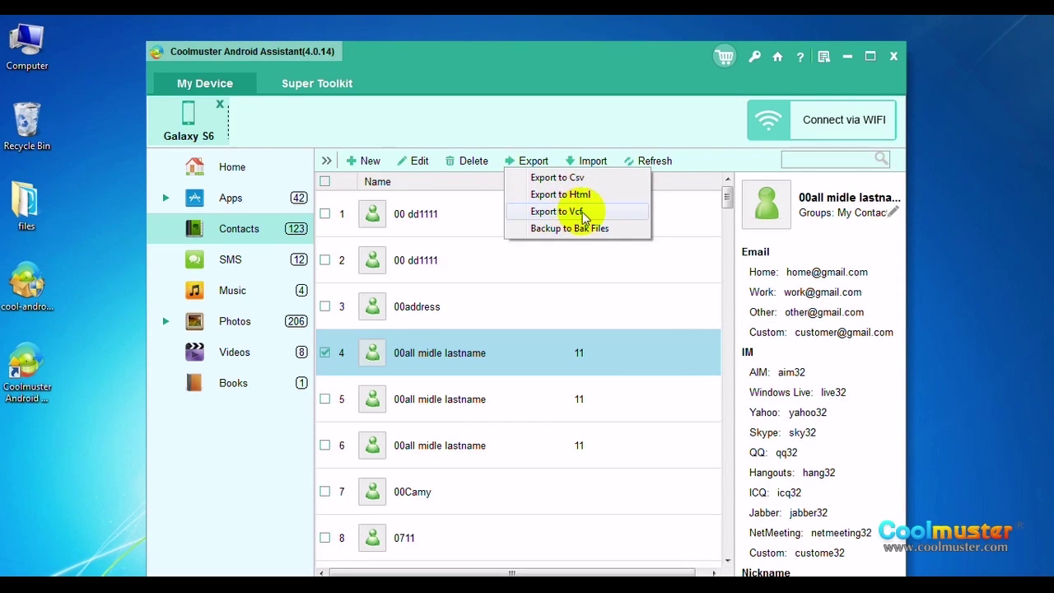
left_click(556, 212)
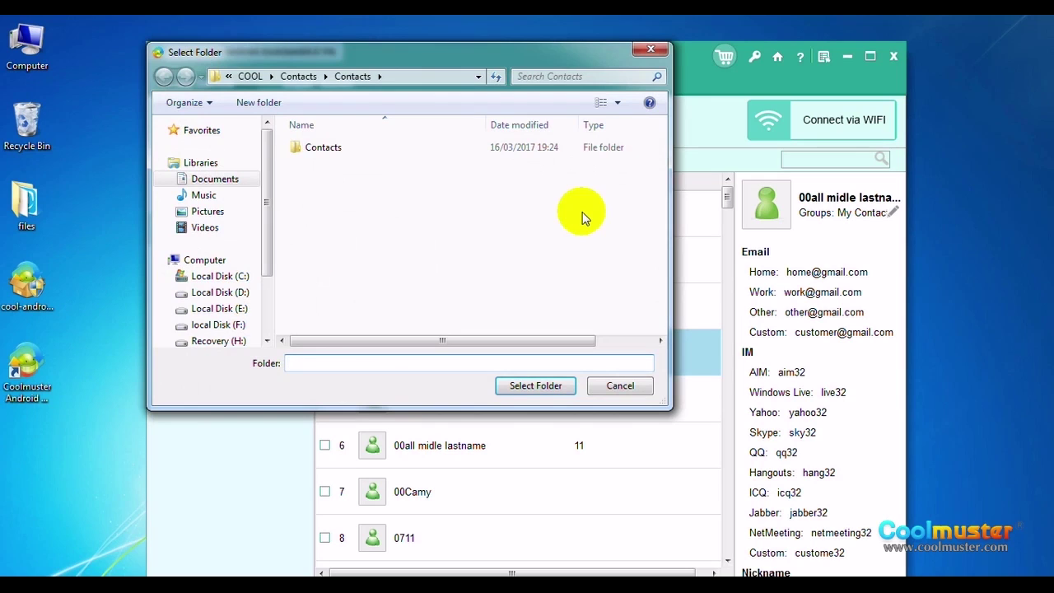
left_click(382, 150)
left_click(530, 386)
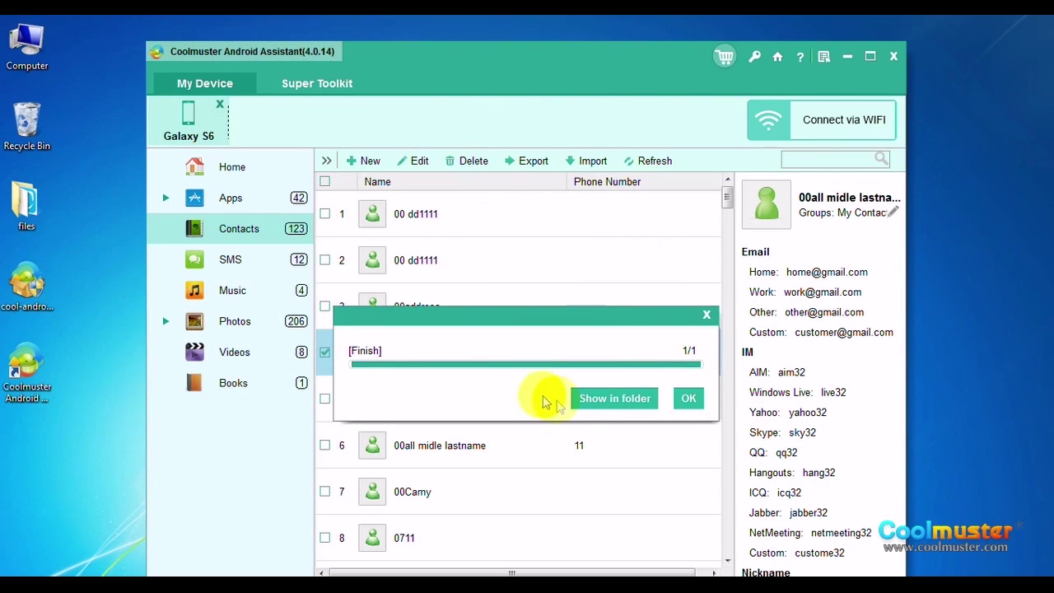
left_click(601, 398)
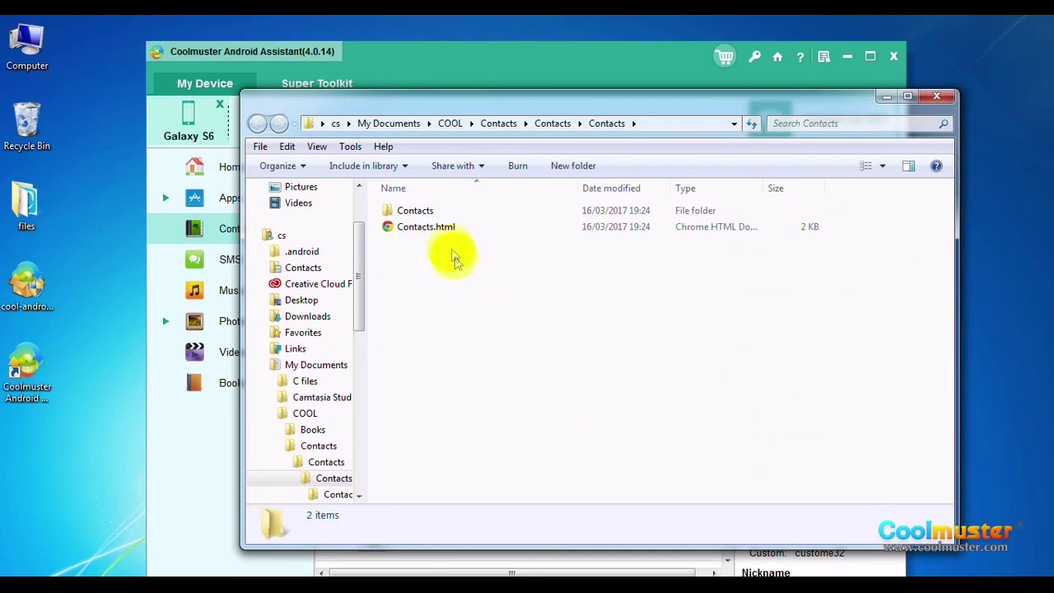
double_click(439, 214)
double_click(444, 217)
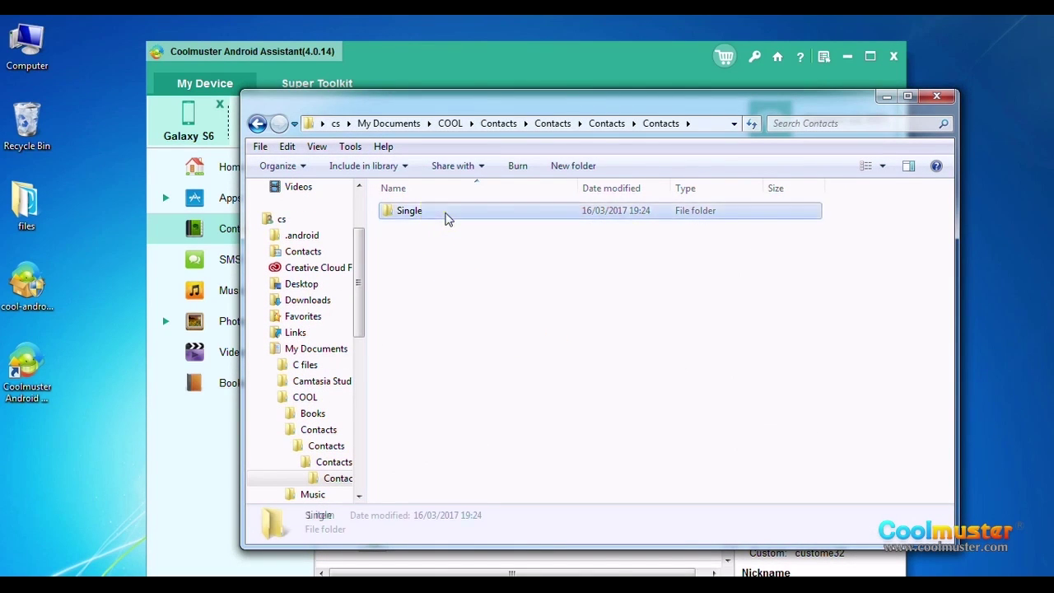
left_click(936, 96)
left_click(690, 397)
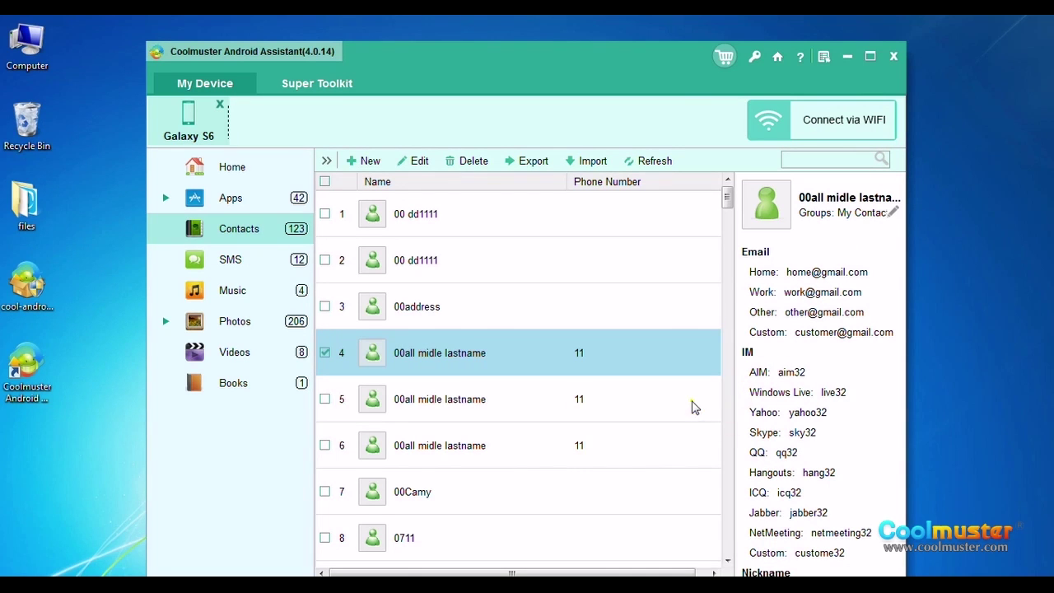
Step: Back up contacts to Contacts-20170316192442.bak in the Contacts folder and verify the file
left_click(520, 161)
left_click(560, 228)
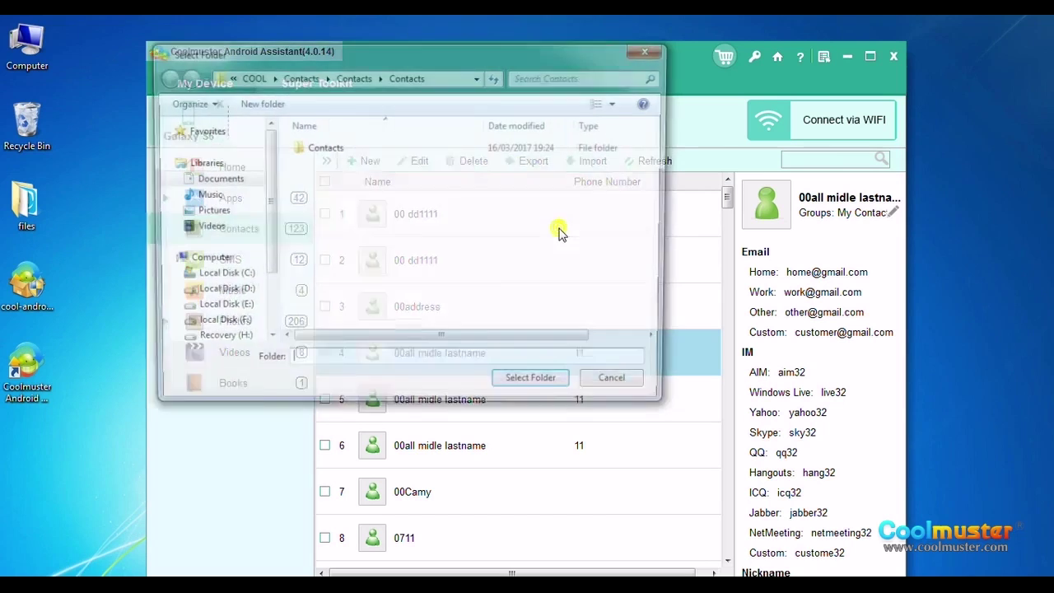
left_click(356, 149)
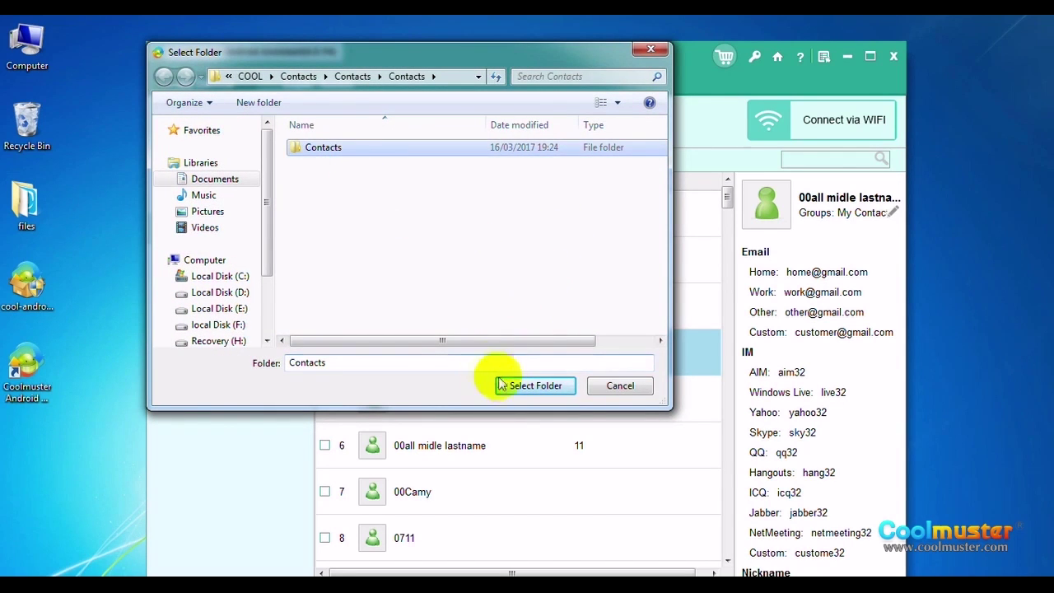
left_click(522, 390)
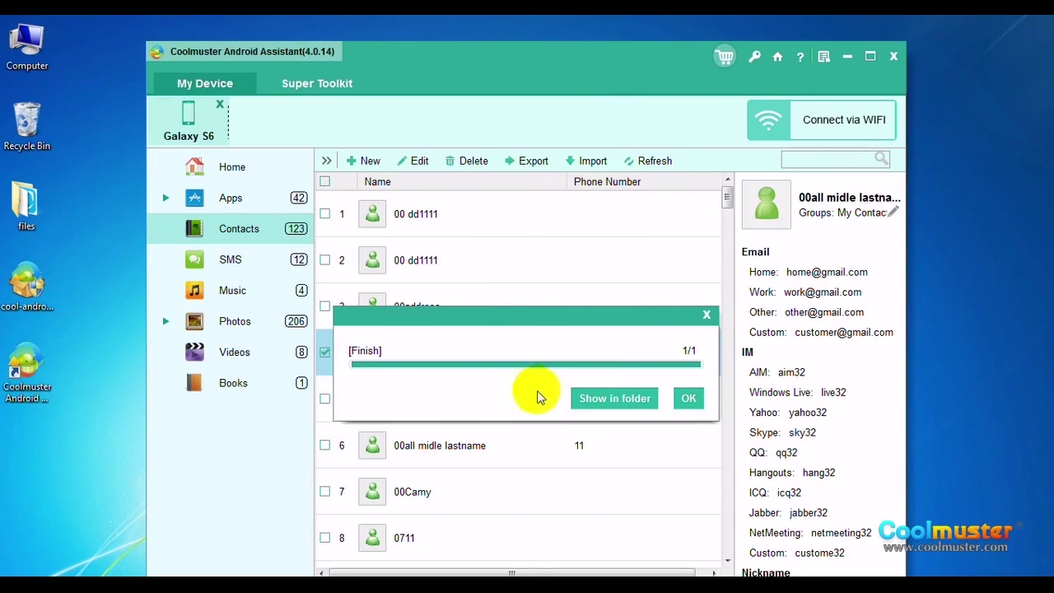
left_click(597, 400)
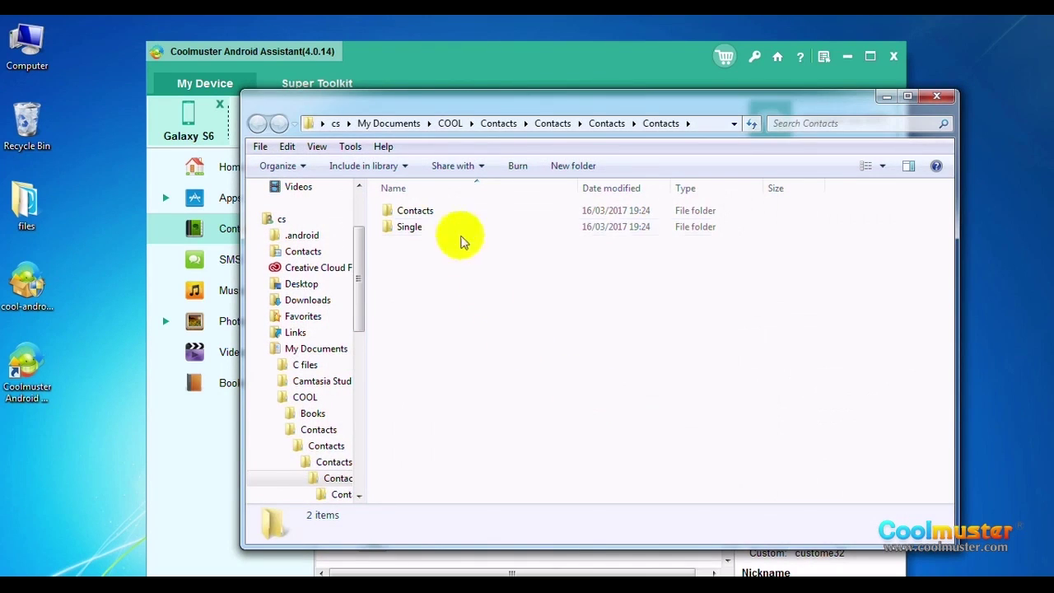
double_click(437, 212)
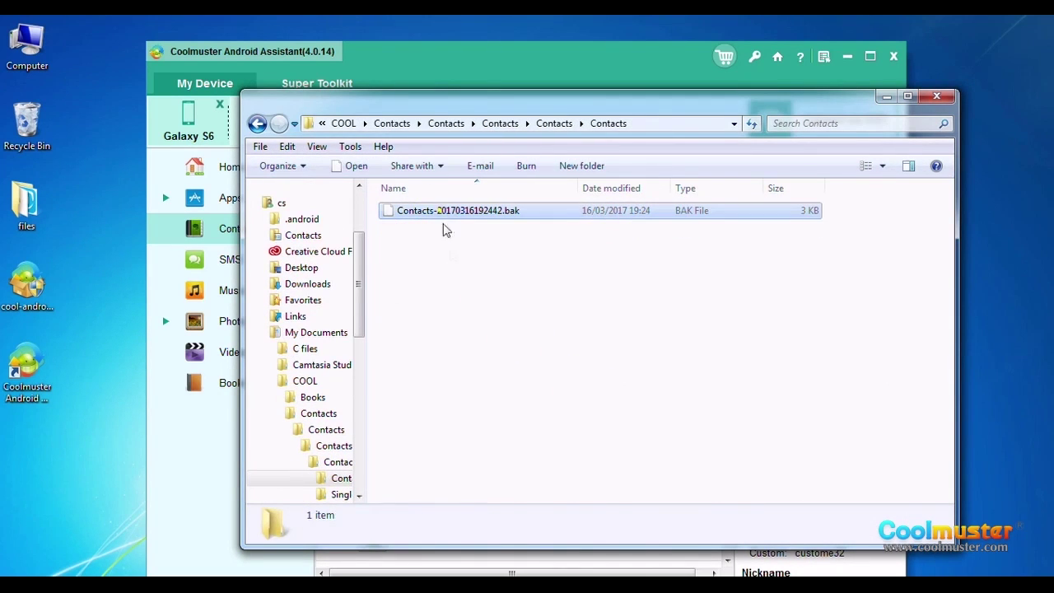
left_click(457, 274)
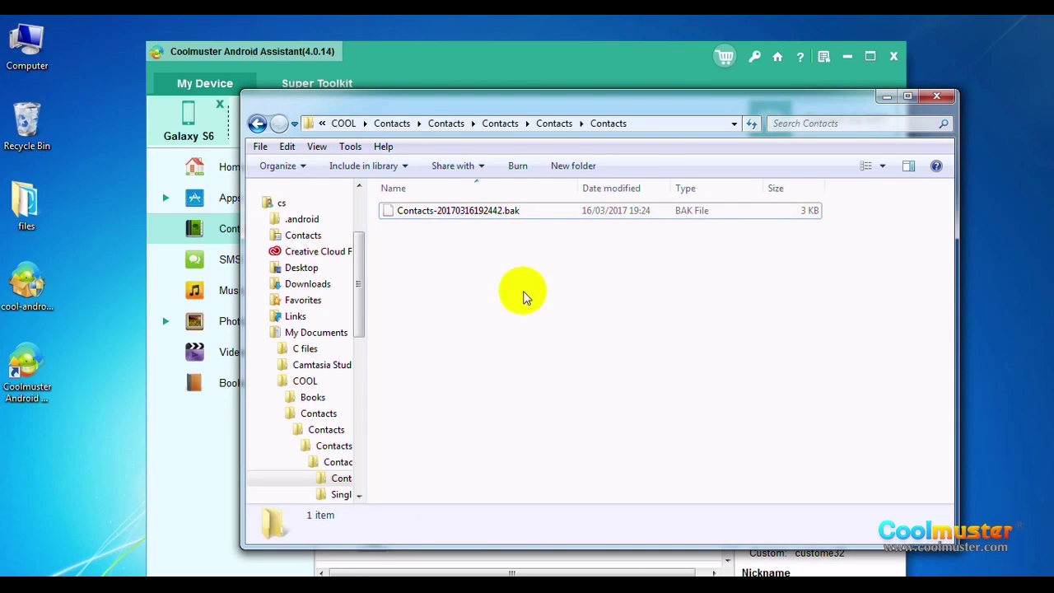
left_click(936, 96)
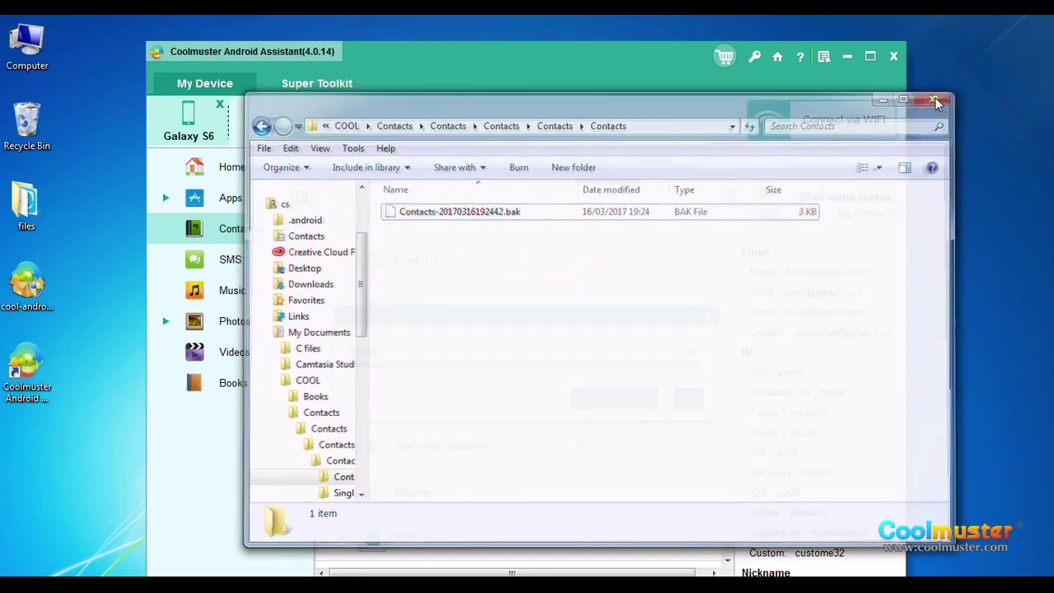
left_click(689, 399)
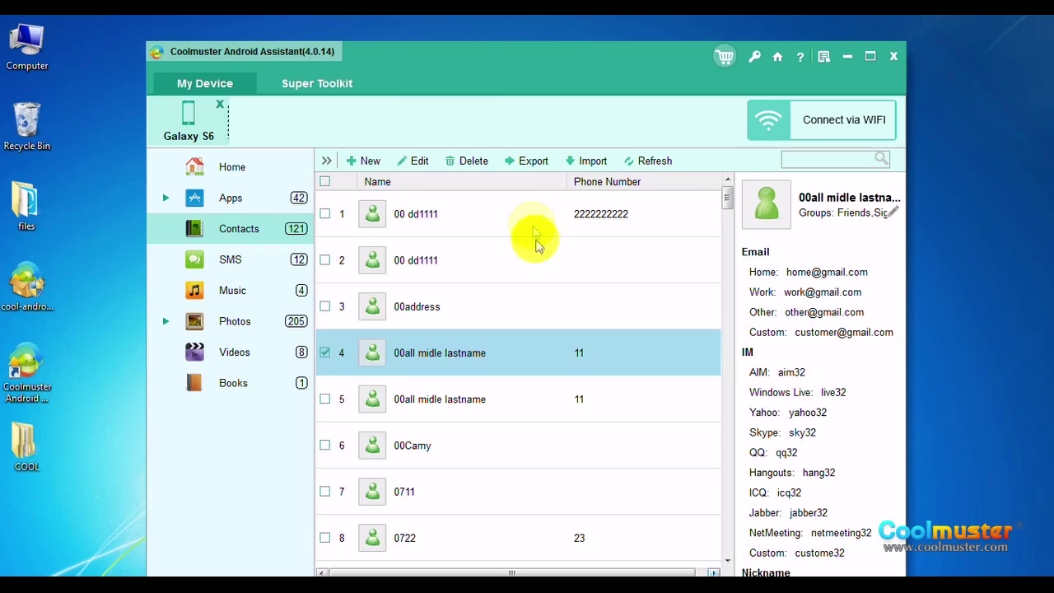
Step: Import 00all midle lastname.vcf from COOL > Contacts into the phone's contacts
left_click(594, 163)
left_click(602, 174)
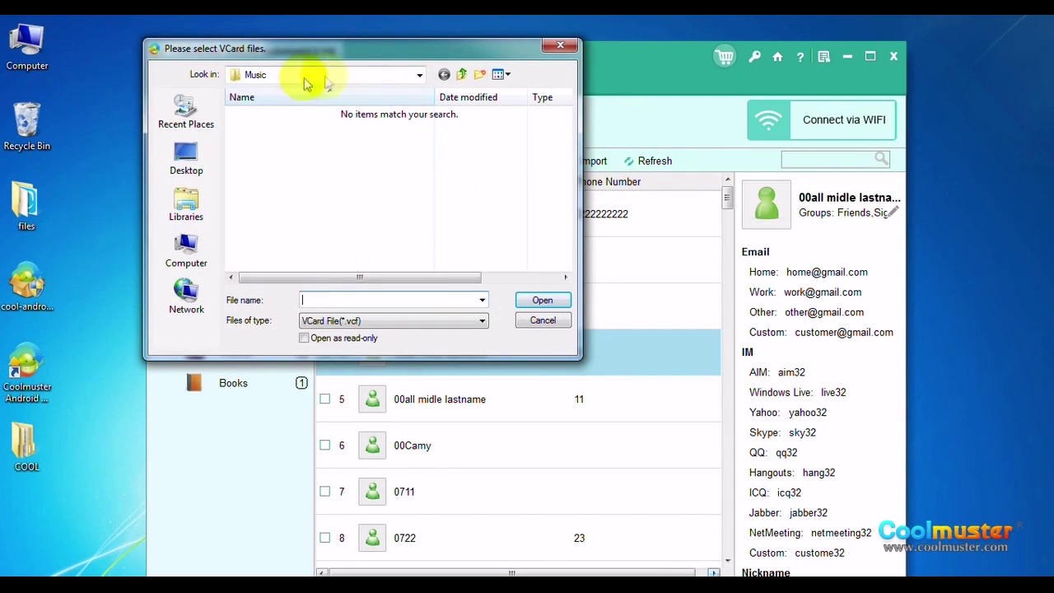
left_click(419, 75)
left_click(284, 152)
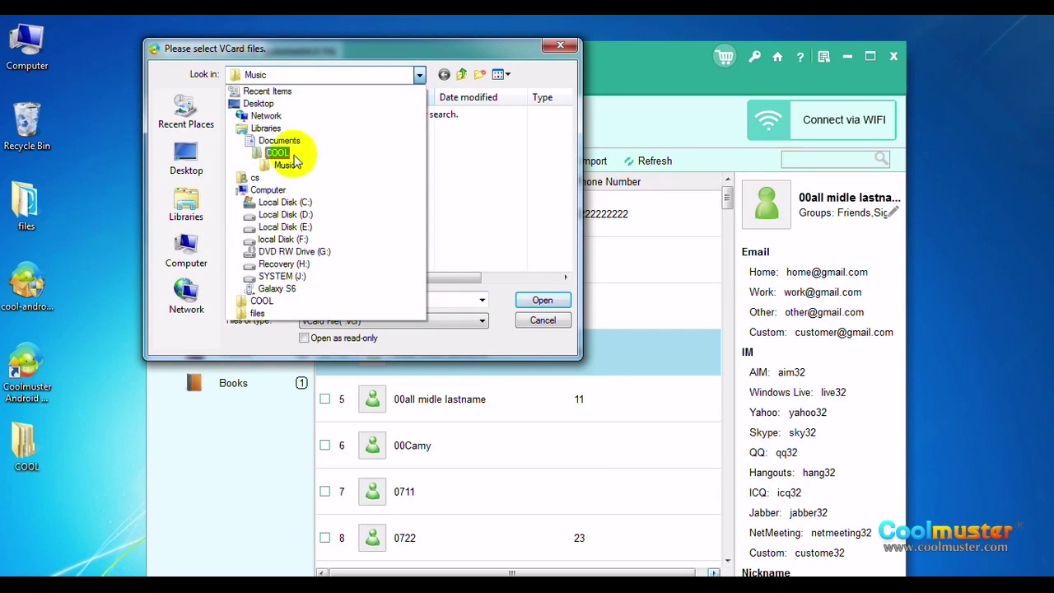
double_click(301, 130)
left_click(318, 114)
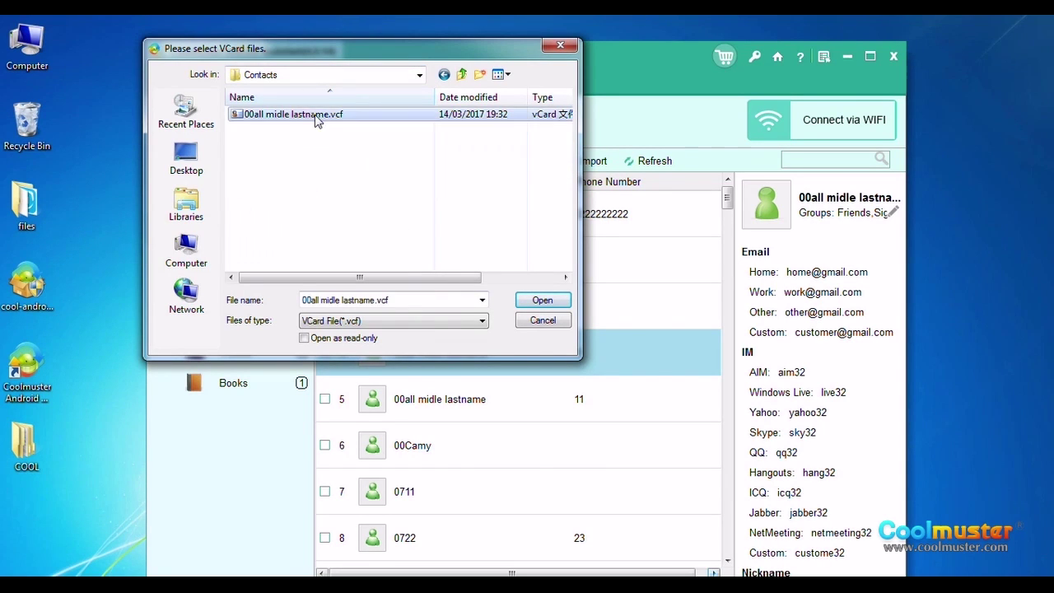
left_click(530, 304)
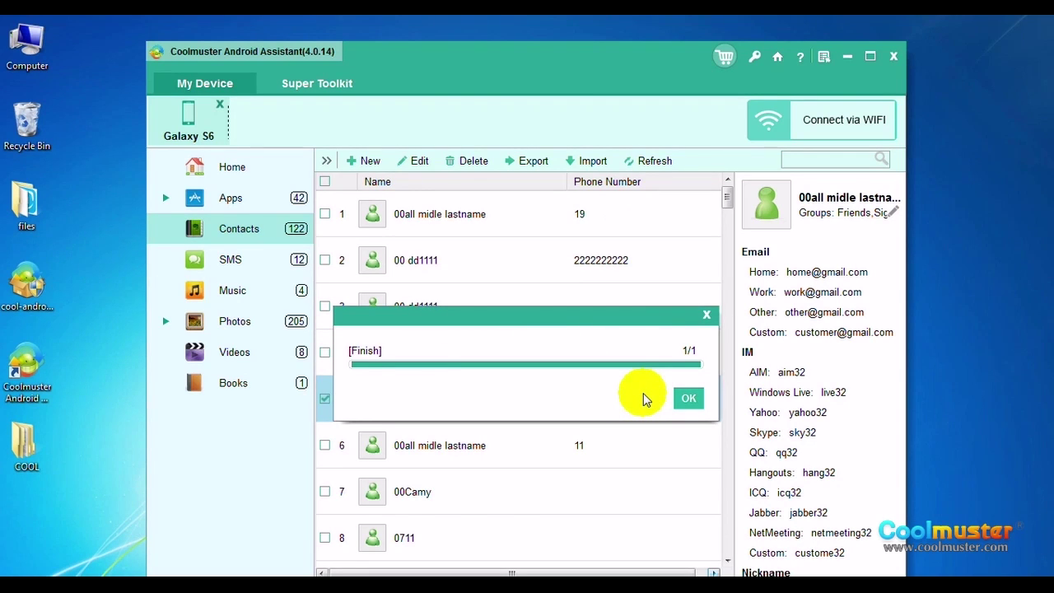
left_click(688, 398)
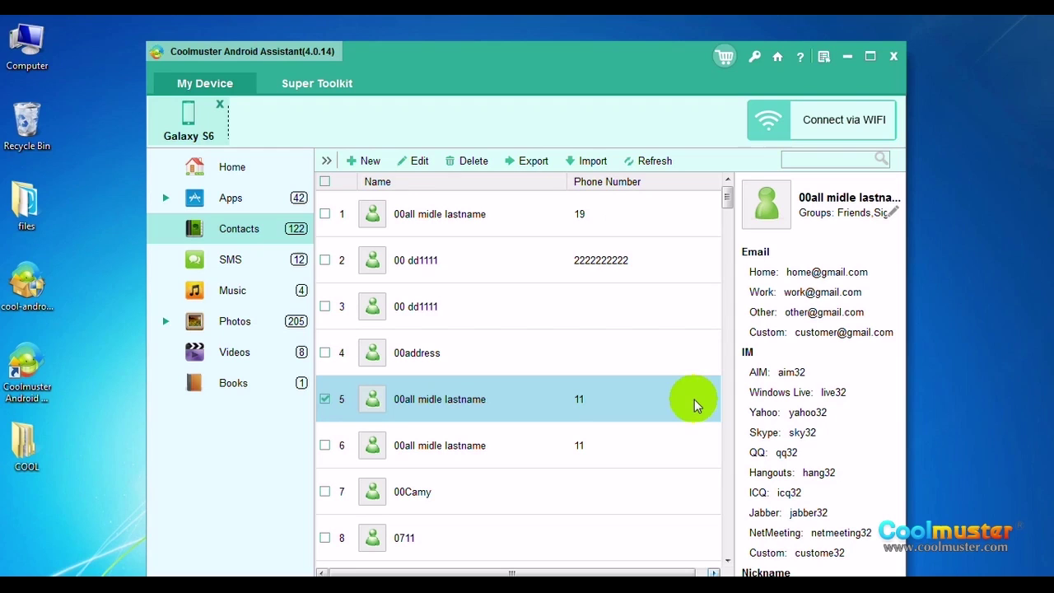
left_click(495, 216)
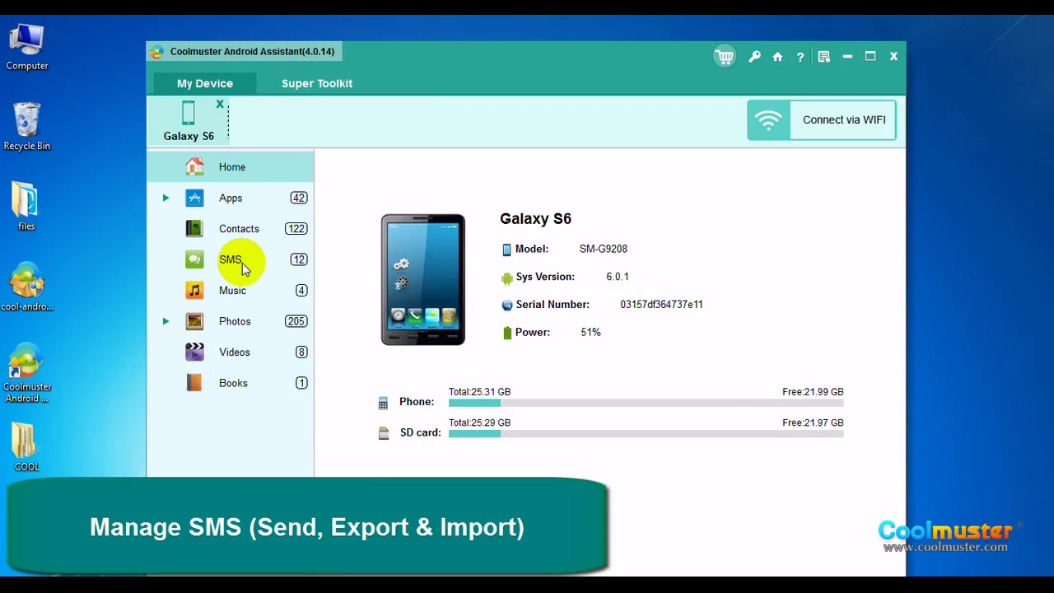
Step: In SMS, start a new message addressed to five contacts from the list
left_click(236, 262)
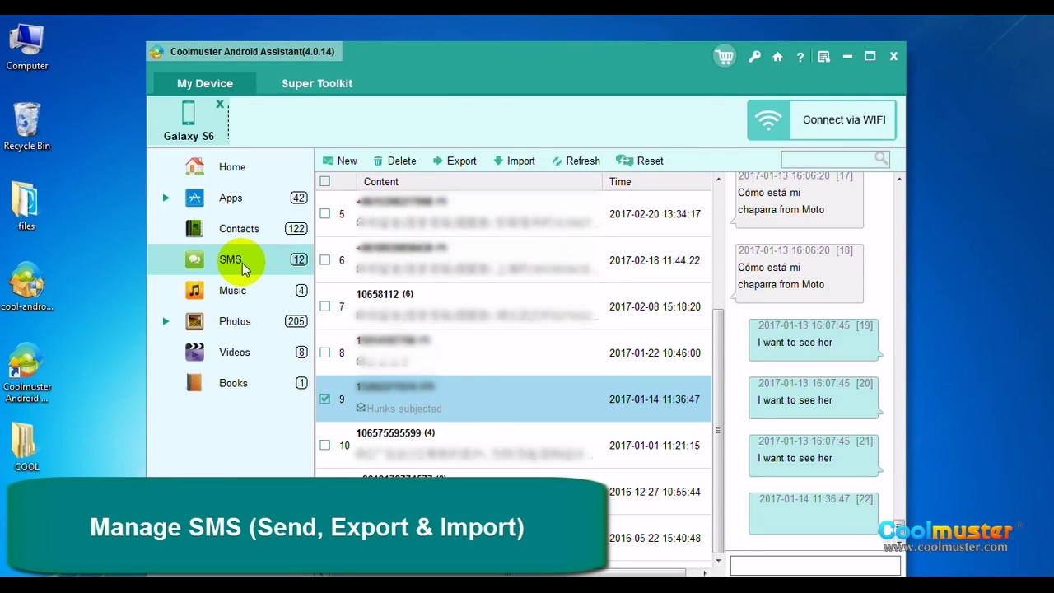
left_click(342, 162)
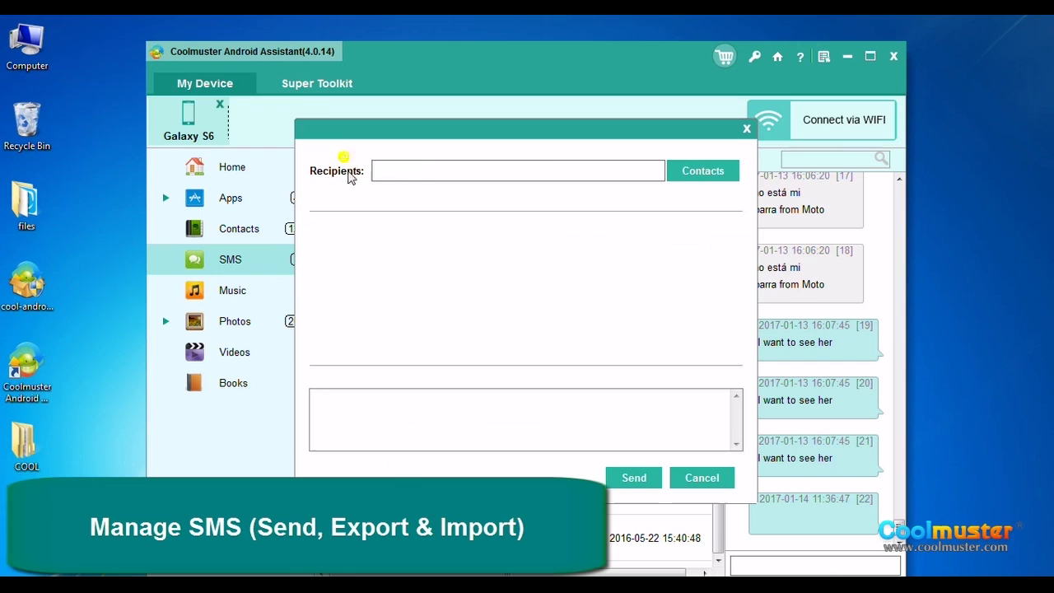
left_click(701, 171)
double_click(420, 214)
left_click(623, 484)
double_click(416, 231)
double_click(409, 262)
double_click(409, 262)
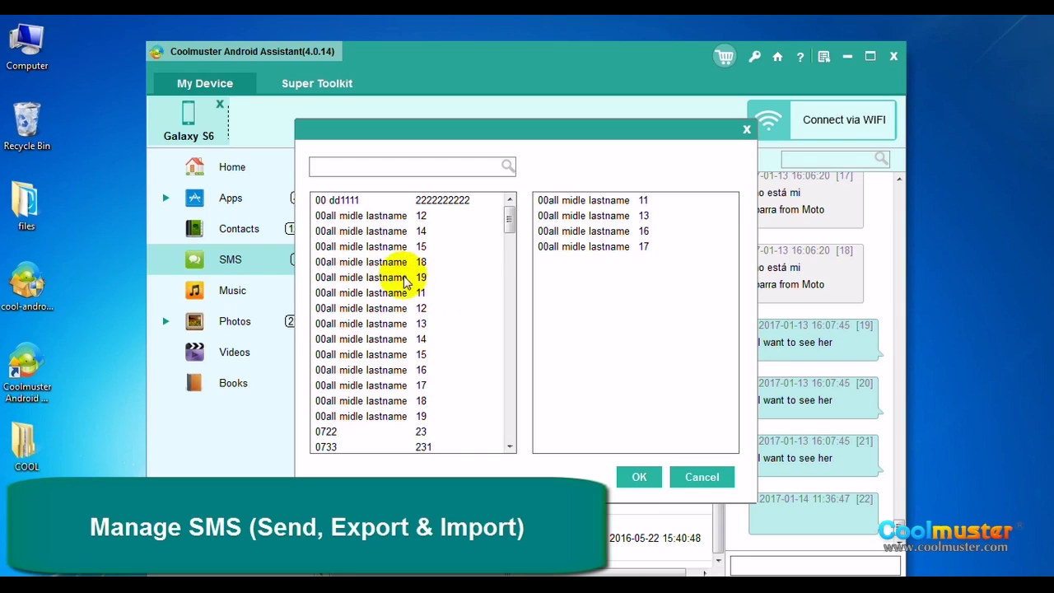
double_click(405, 277)
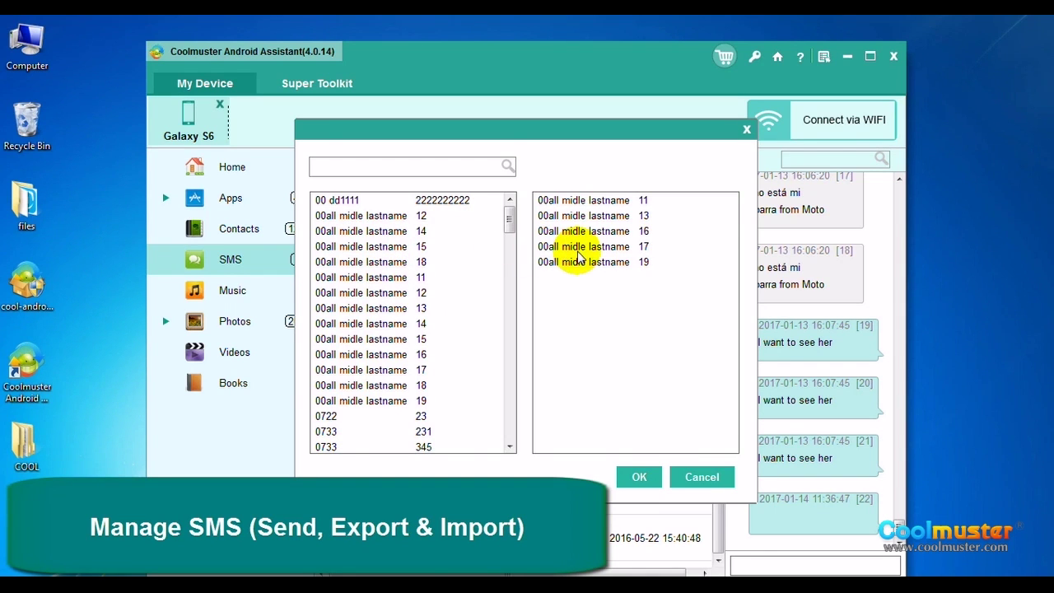
left_click(645, 477)
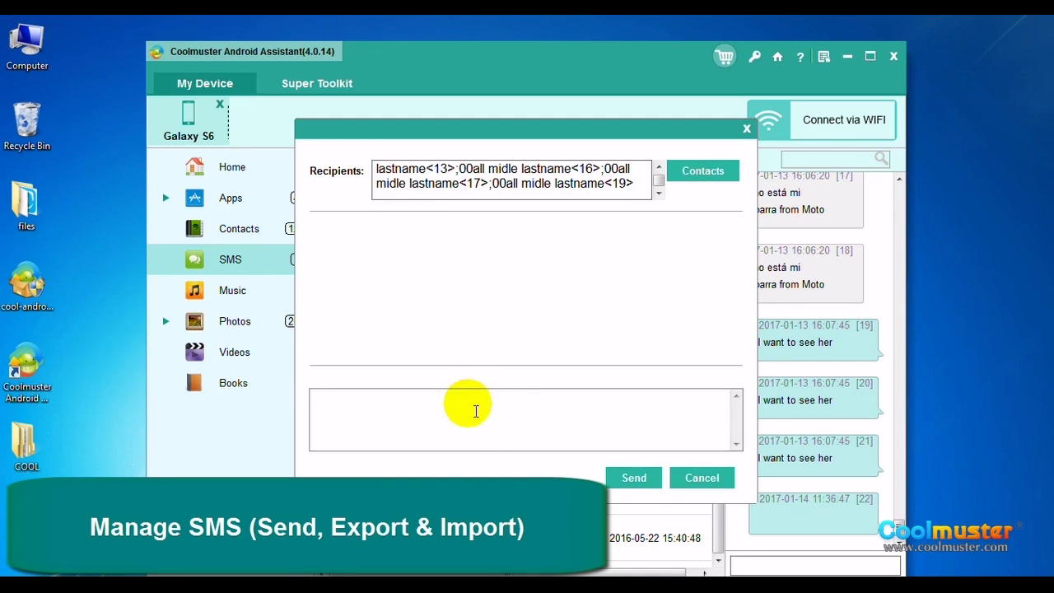
Step: Type 'sssssssss' as the message text, then cancel without sending
left_click(476, 411)
type("sssssssss")
left_click(613, 487)
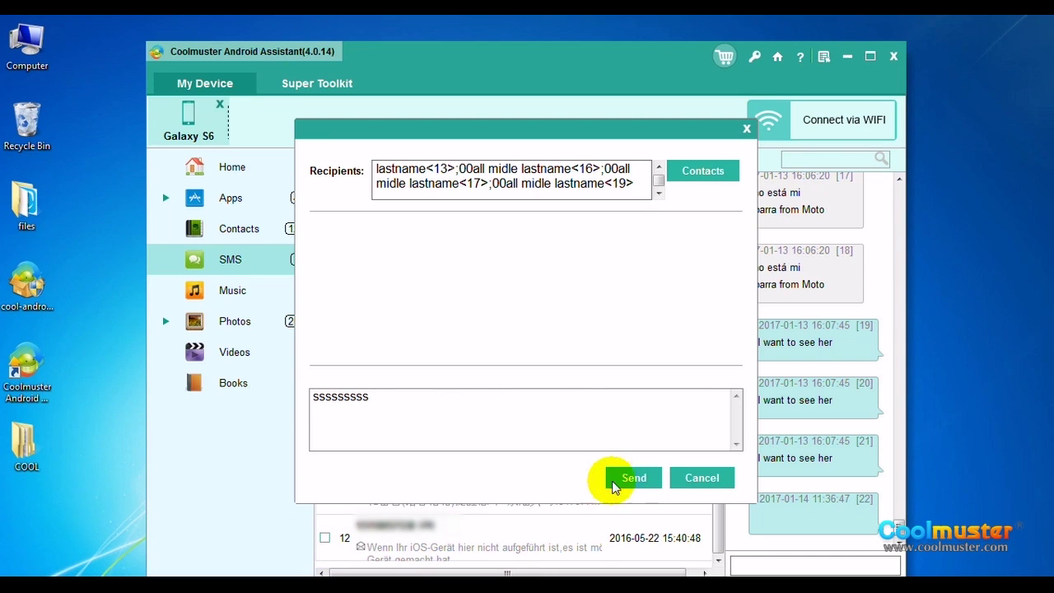
left_click(700, 478)
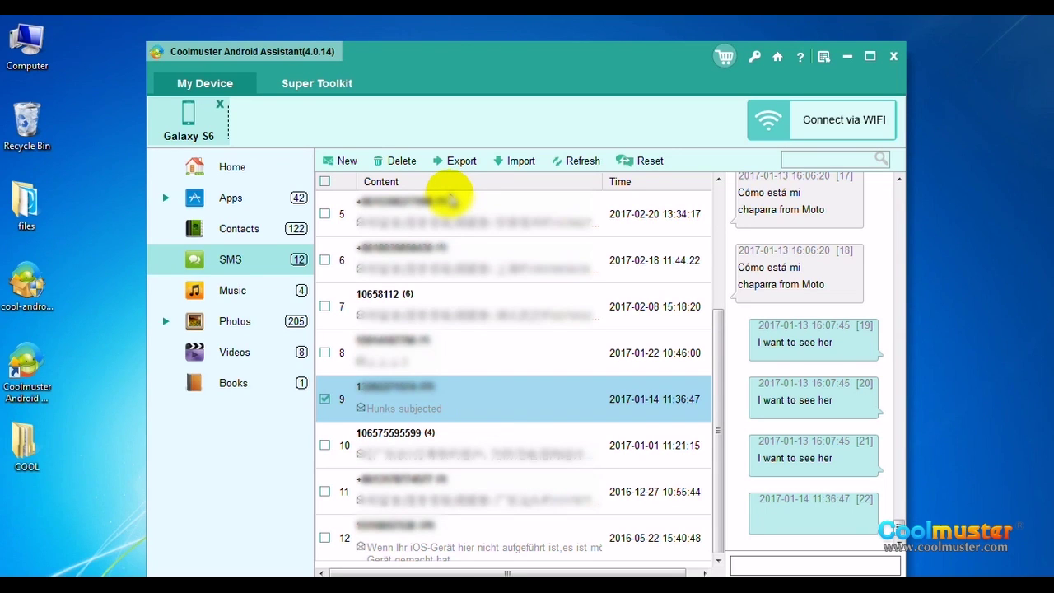
Step: Export the checked conversation as HTML categorized by date into the SMS folder
left_click(461, 161)
mouse_move(477, 183)
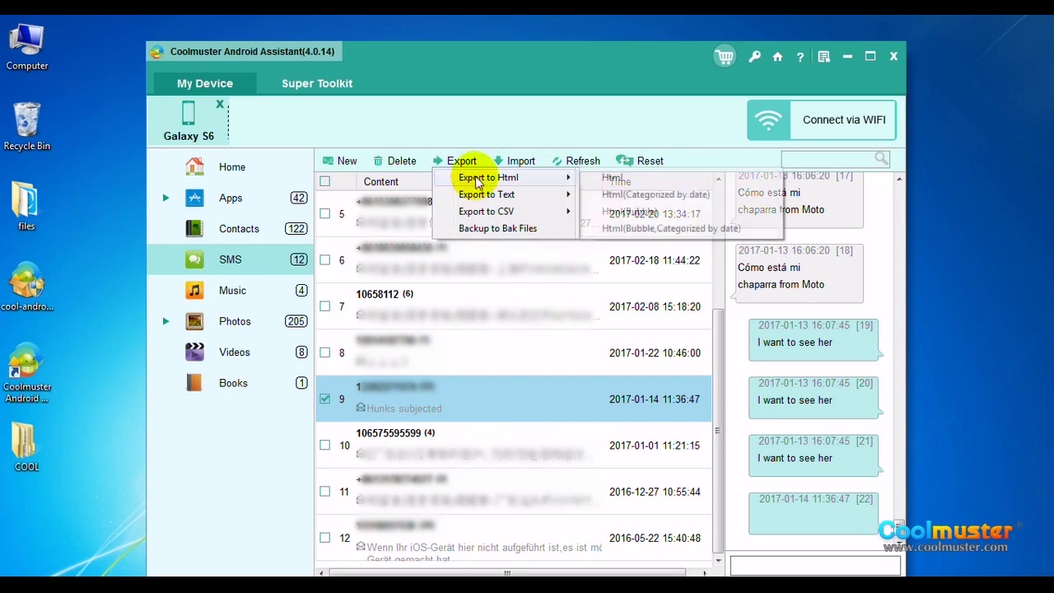
left_click(673, 202)
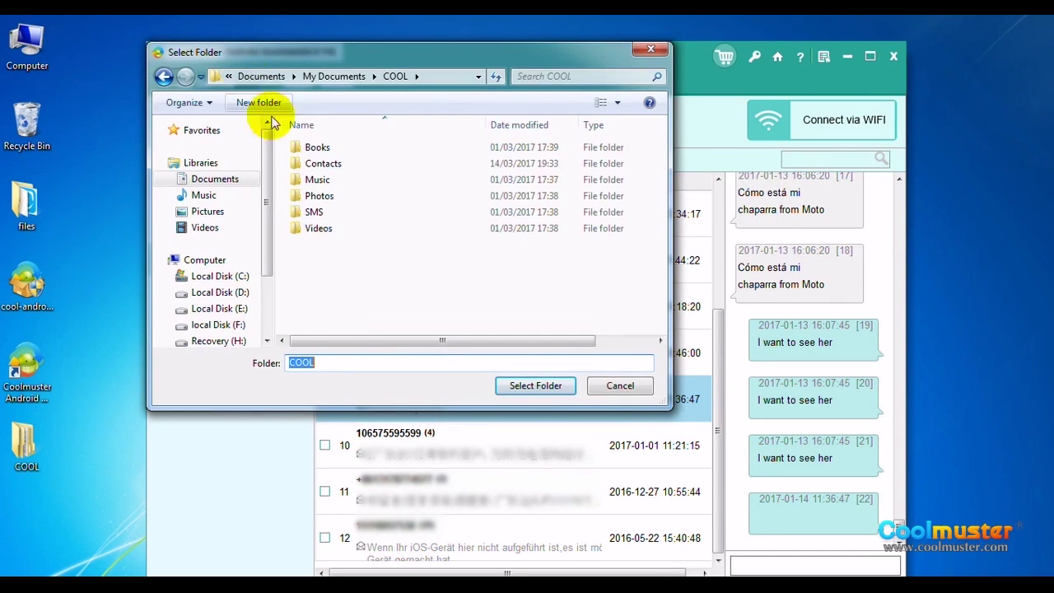
left_click(335, 211)
left_click(529, 386)
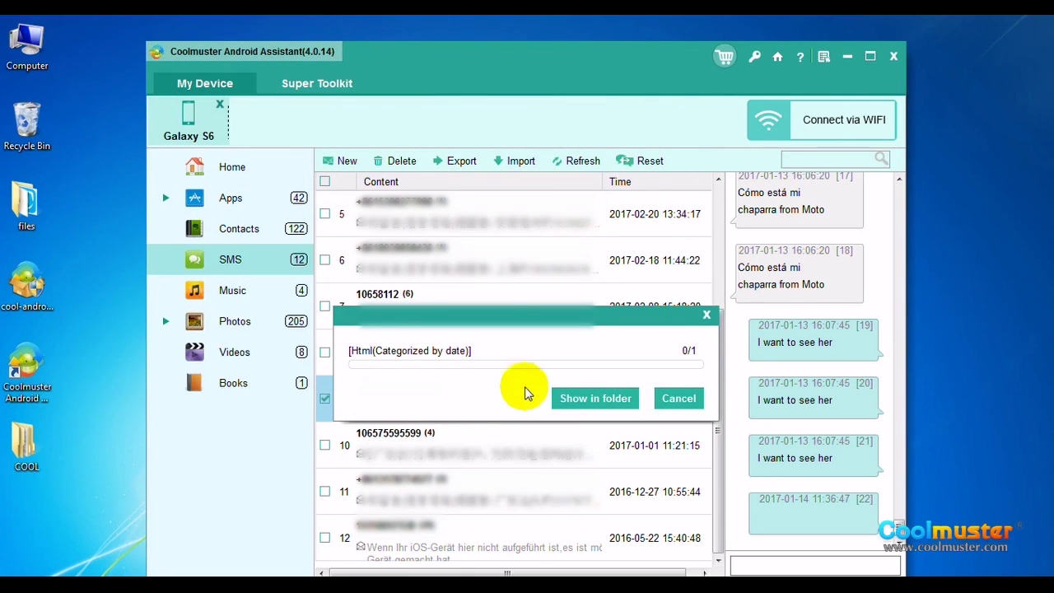
Step: View the three dated .html files in the conversation's folder, then dismiss the notice
left_click(613, 399)
double_click(411, 228)
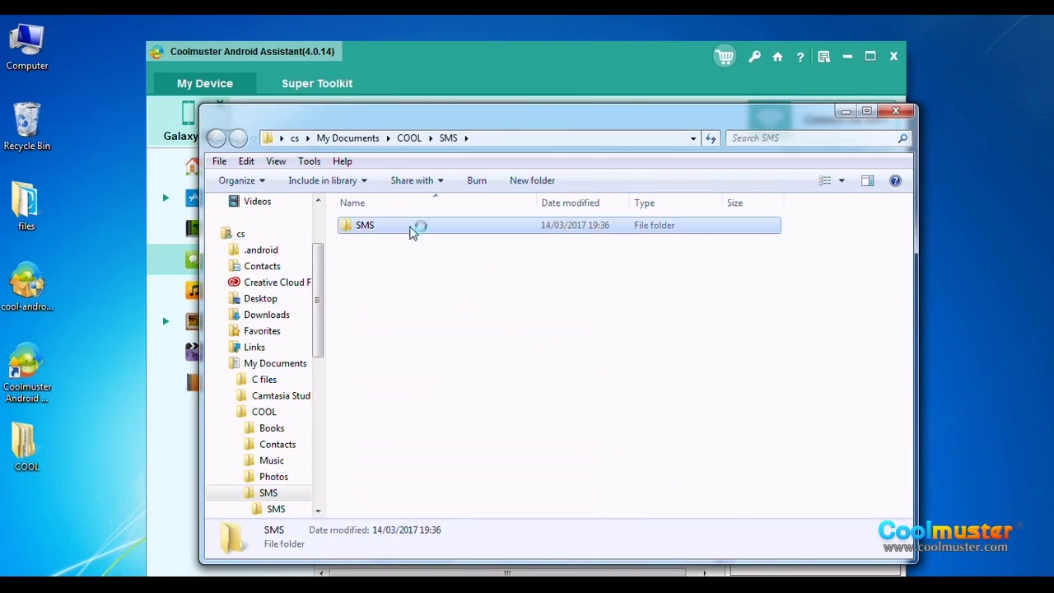
double_click(425, 231)
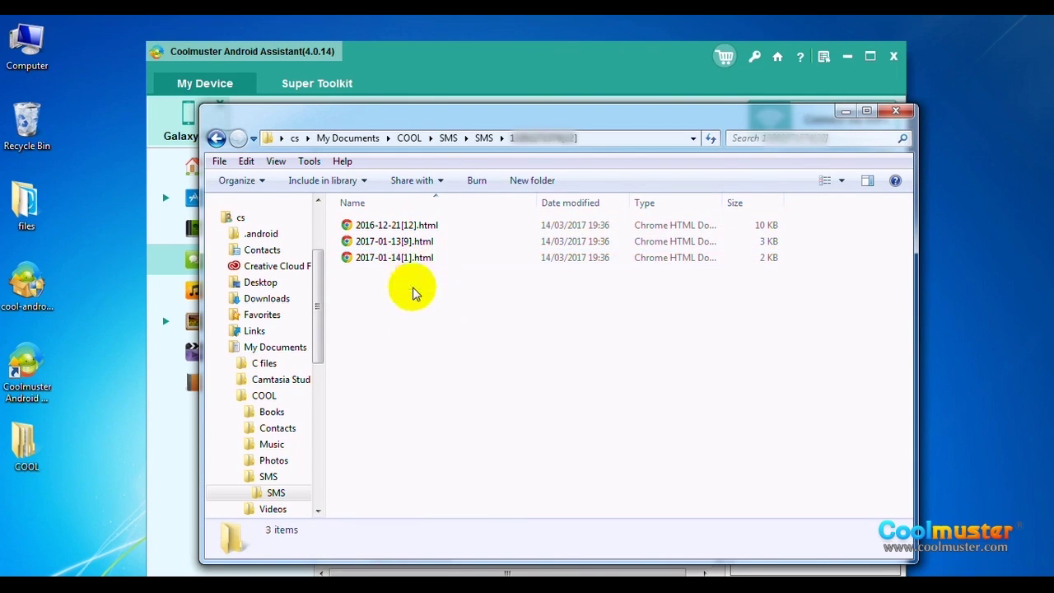
left_click(896, 110)
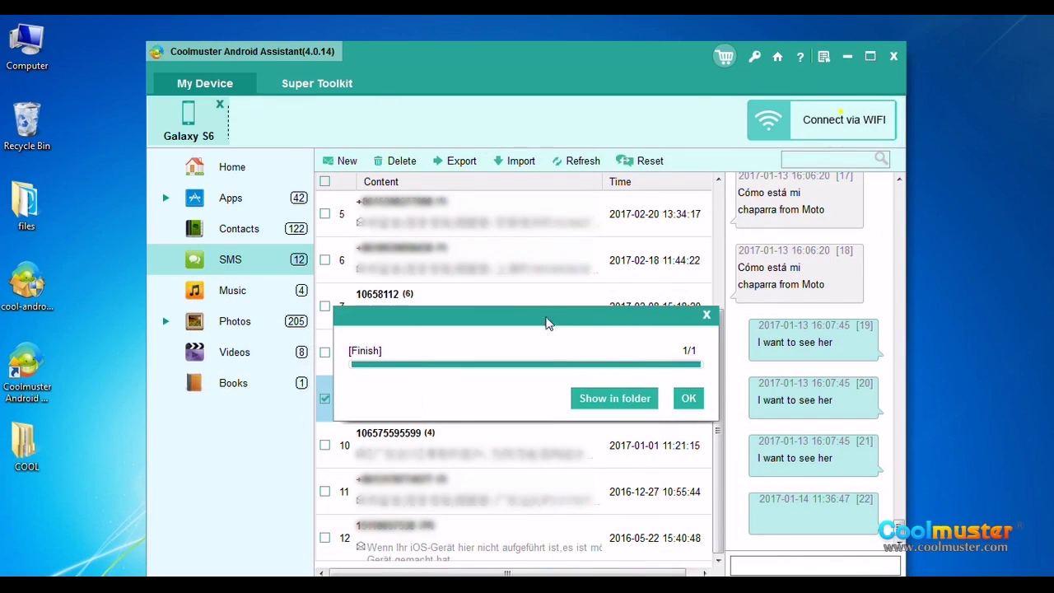
left_click(688, 398)
Step: Export the checked conversation as bubble-style HTML categorized by date into the SMS folder
left_click(454, 161)
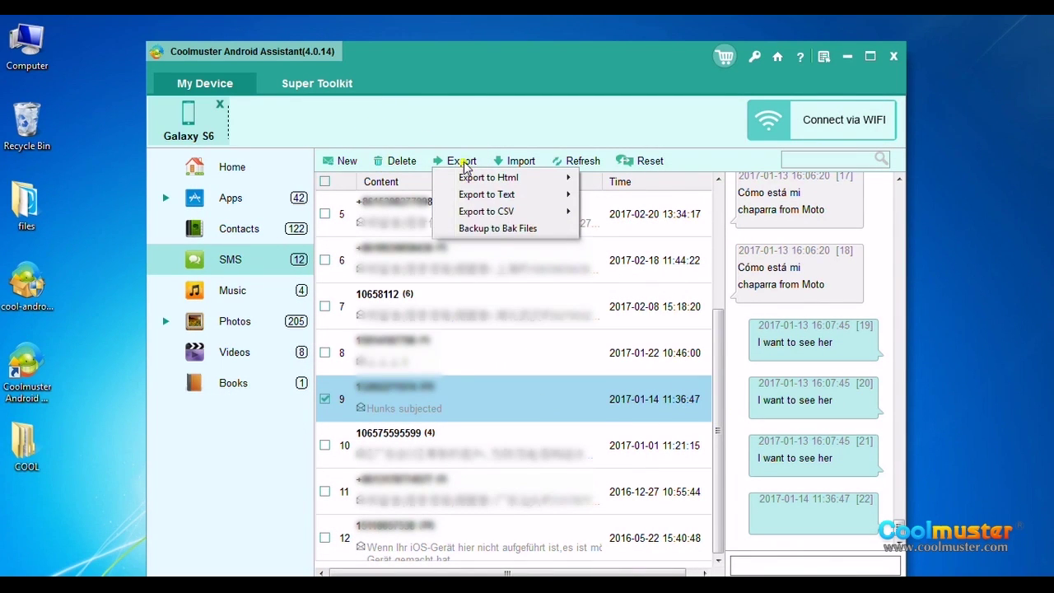
mouse_move(548, 177)
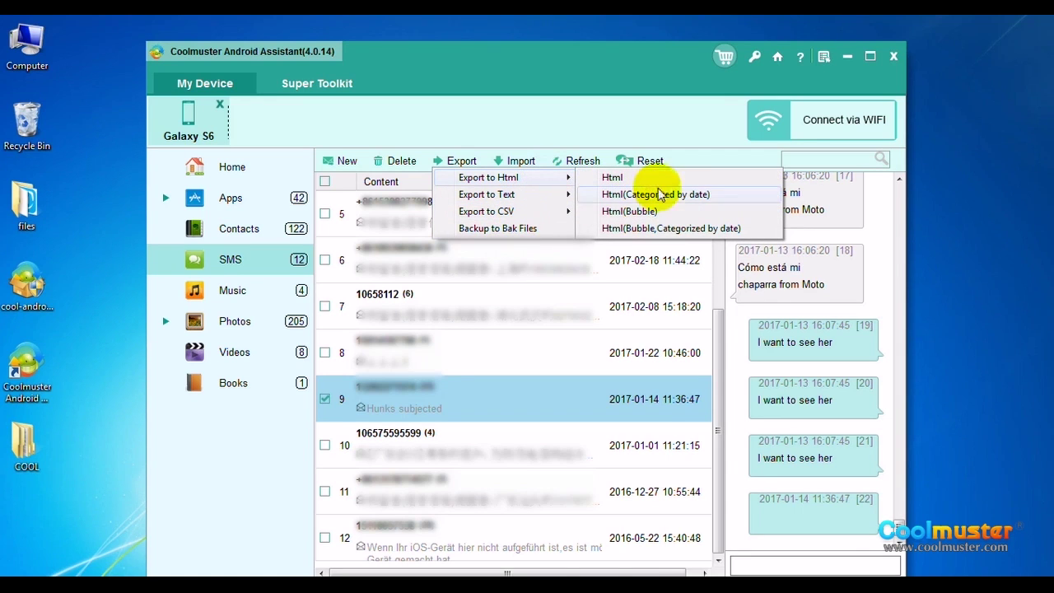
left_click(671, 230)
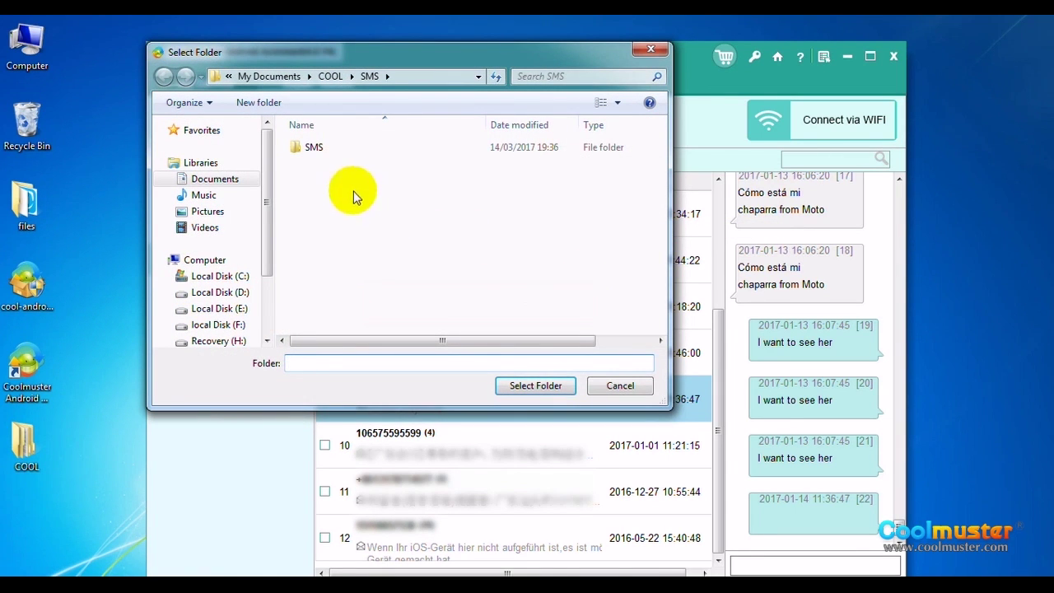
left_click(530, 387)
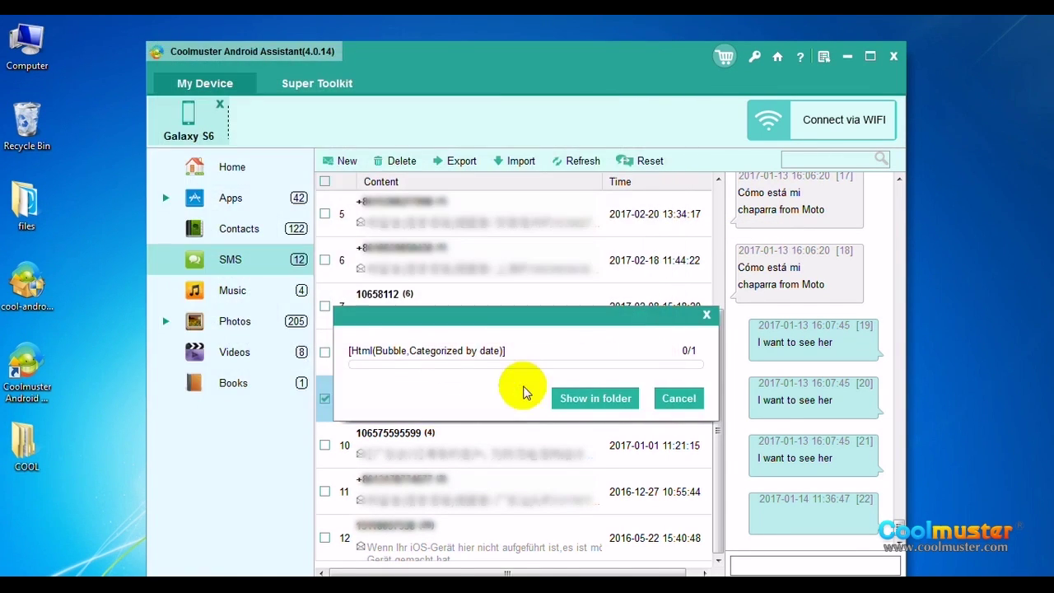
Step: Check the exported 2016-12-21 HTML files in the conversation's folder, then dismiss the export notice
left_click(617, 402)
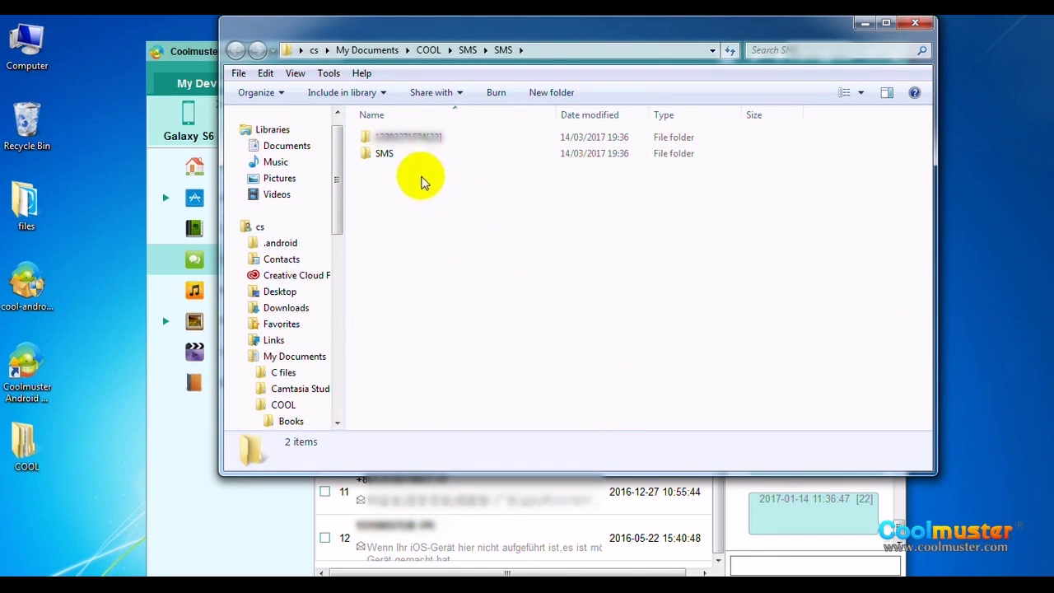
double_click(411, 155)
double_click(407, 137)
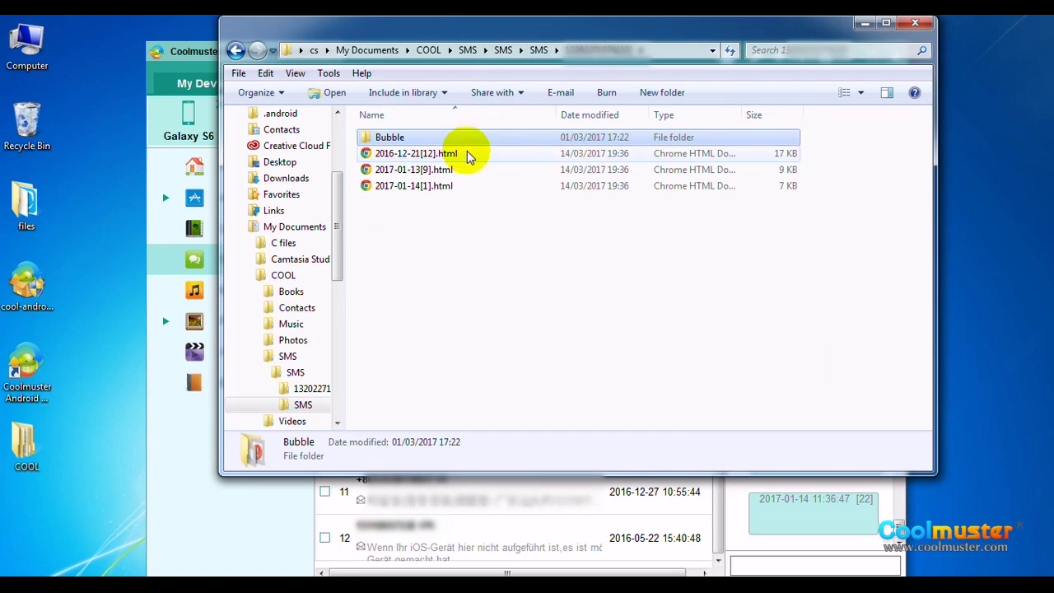
left_click(467, 156)
left_click(915, 22)
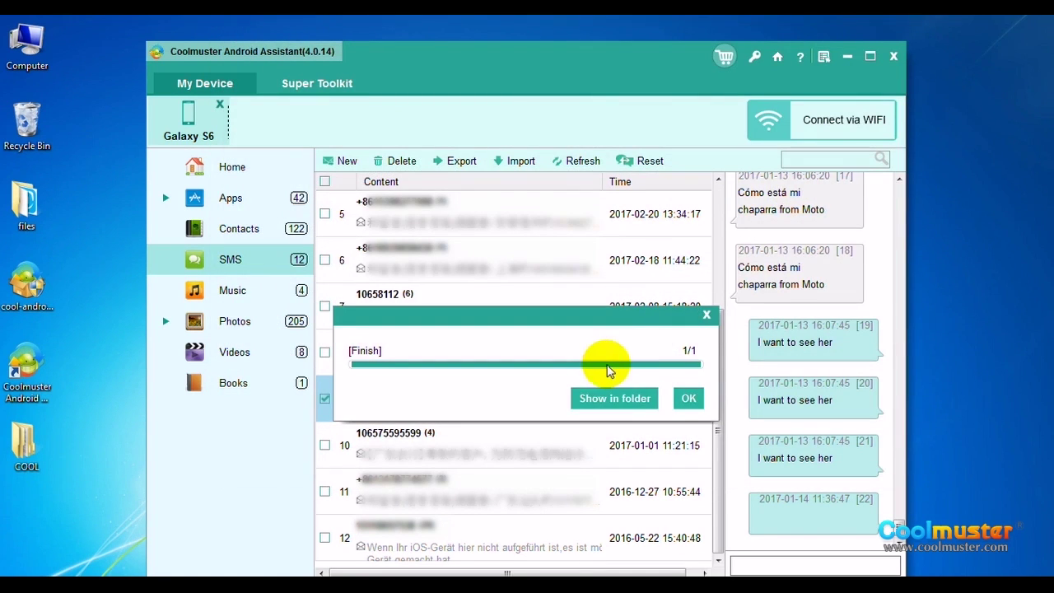
left_click(688, 397)
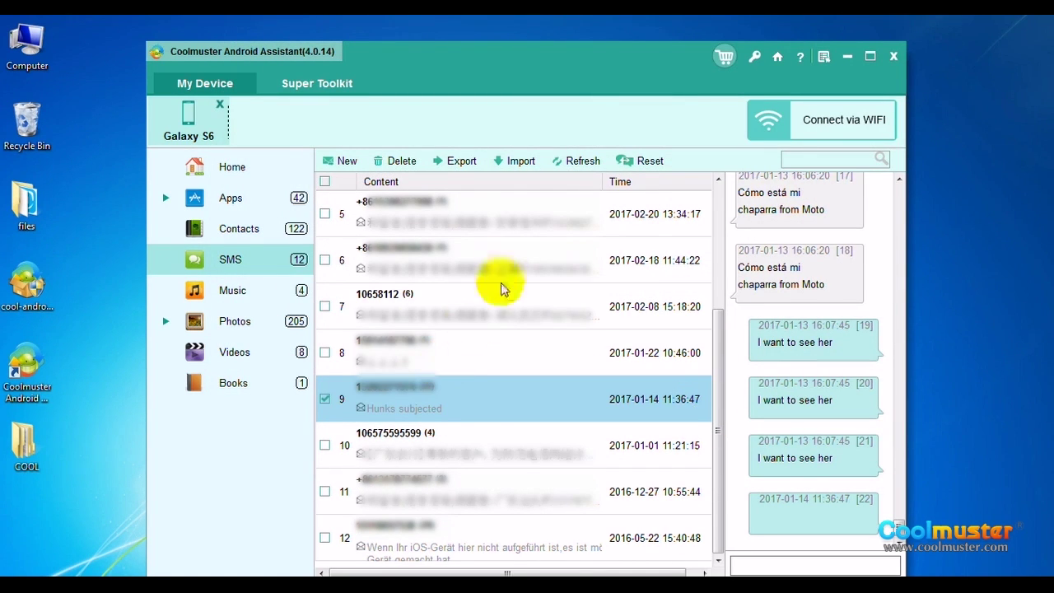
Step: Export the conversation as text files categorized by date into the SMS folder
left_click(461, 161)
mouse_move(467, 198)
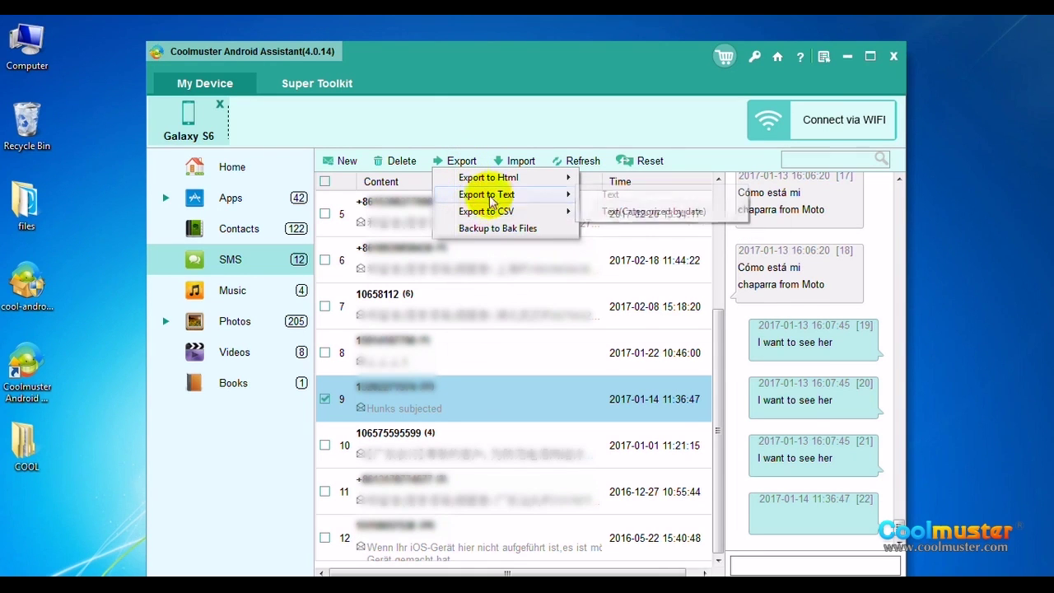
left_click(652, 212)
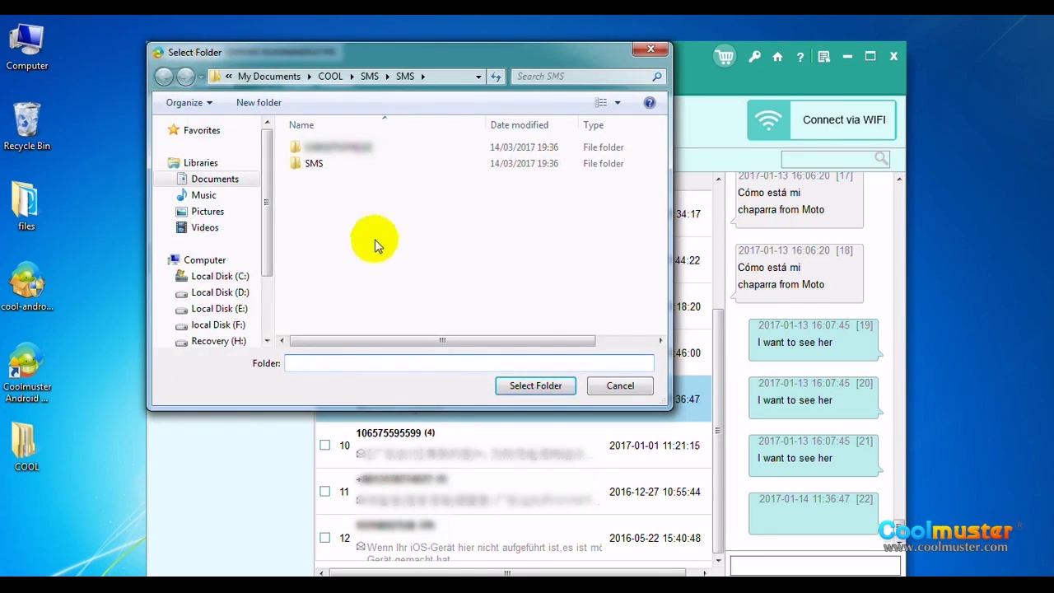
left_click(517, 385)
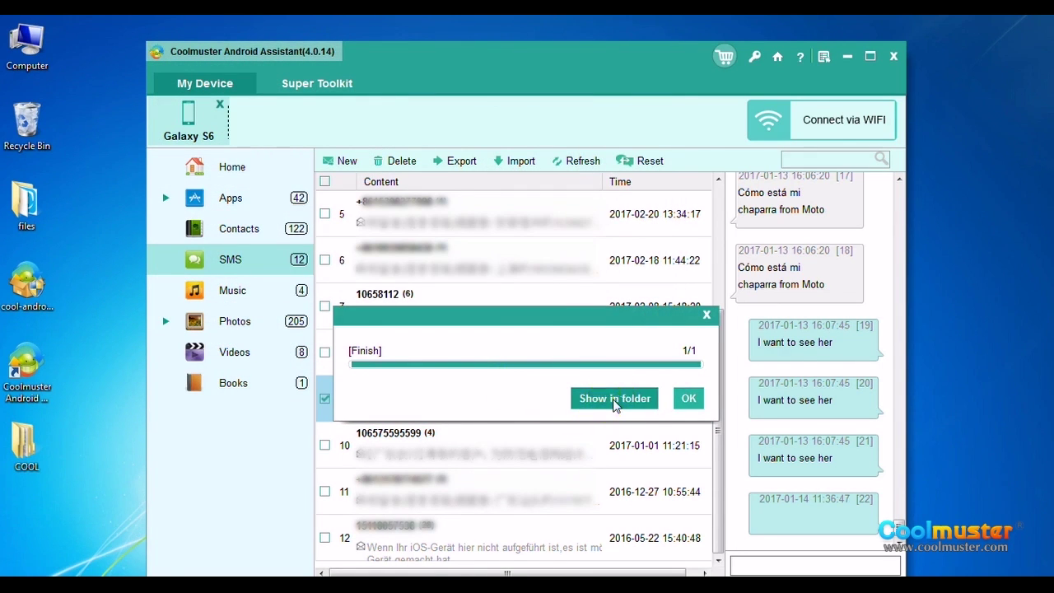
Step: Confirm the dated .txt files appear in the conversation's folder, then dismiss the notice
left_click(613, 399)
double_click(429, 174)
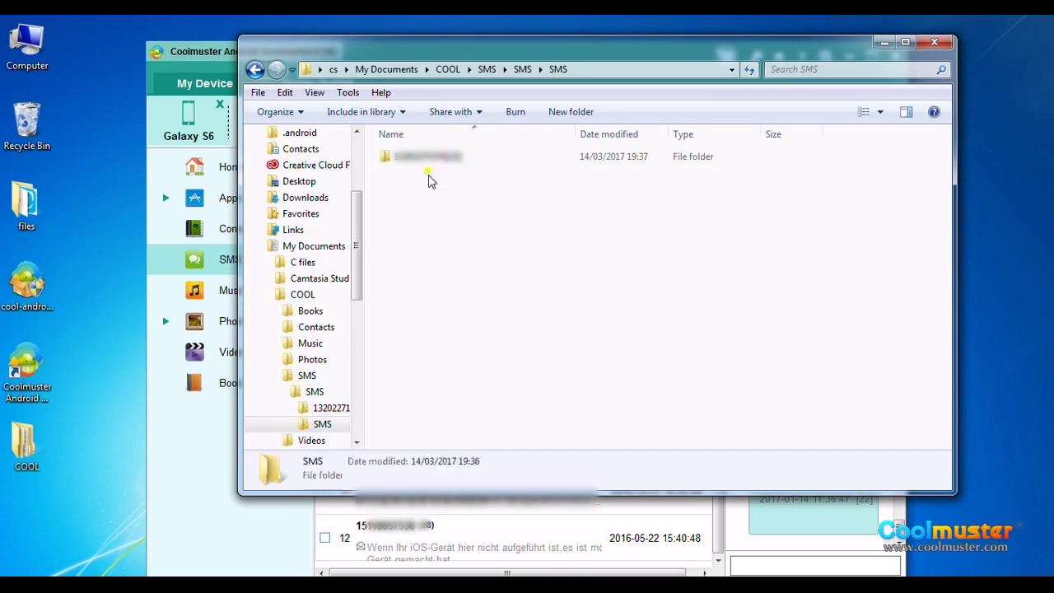
double_click(423, 158)
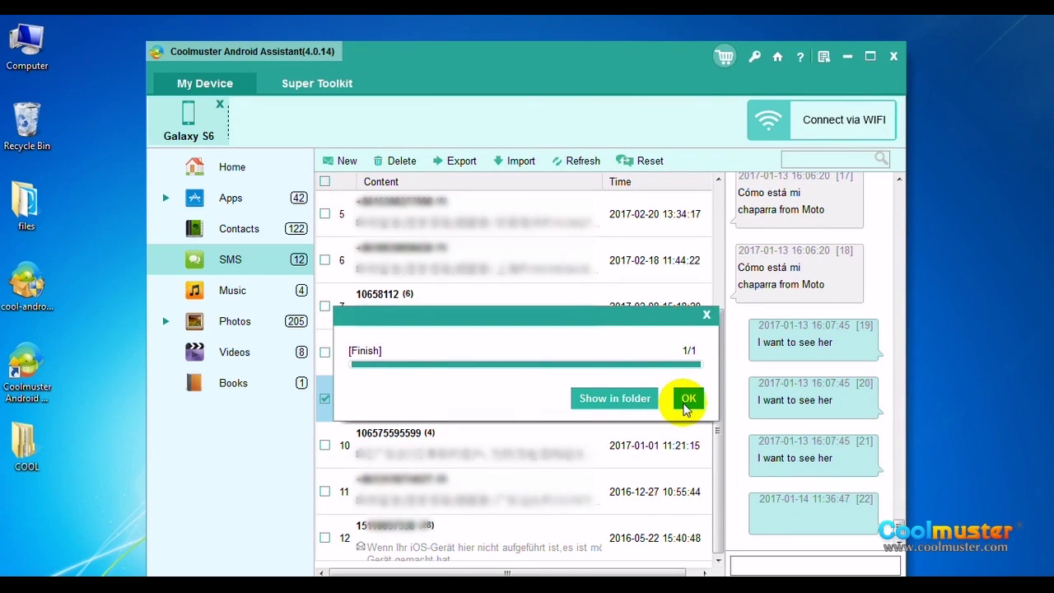
left_click(687, 399)
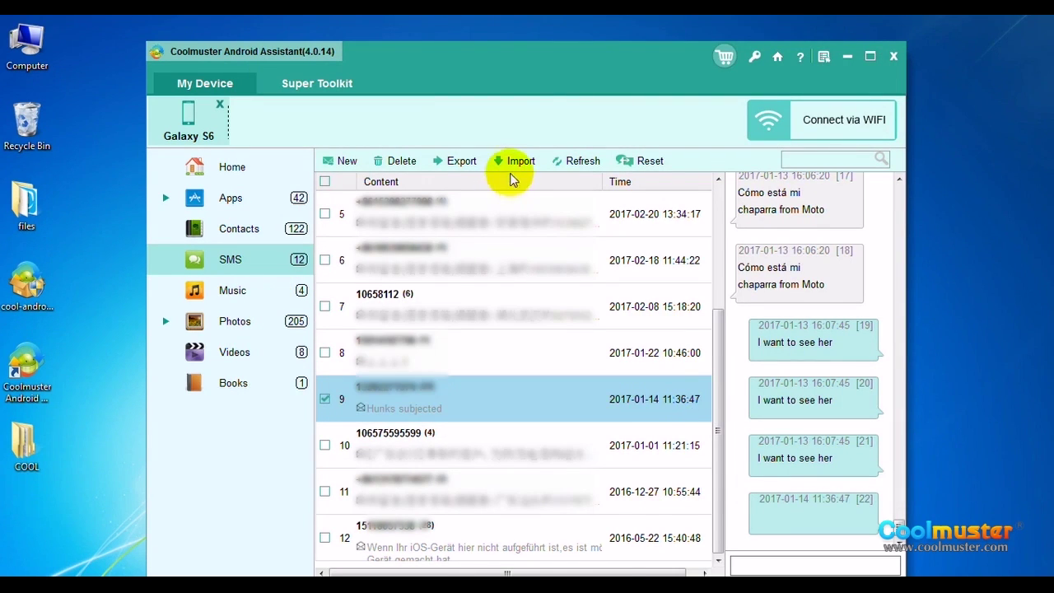
Step: Export the conversation as CSV files categorized by date into the SMS folder
left_click(461, 163)
mouse_move(524, 208)
left_click(636, 228)
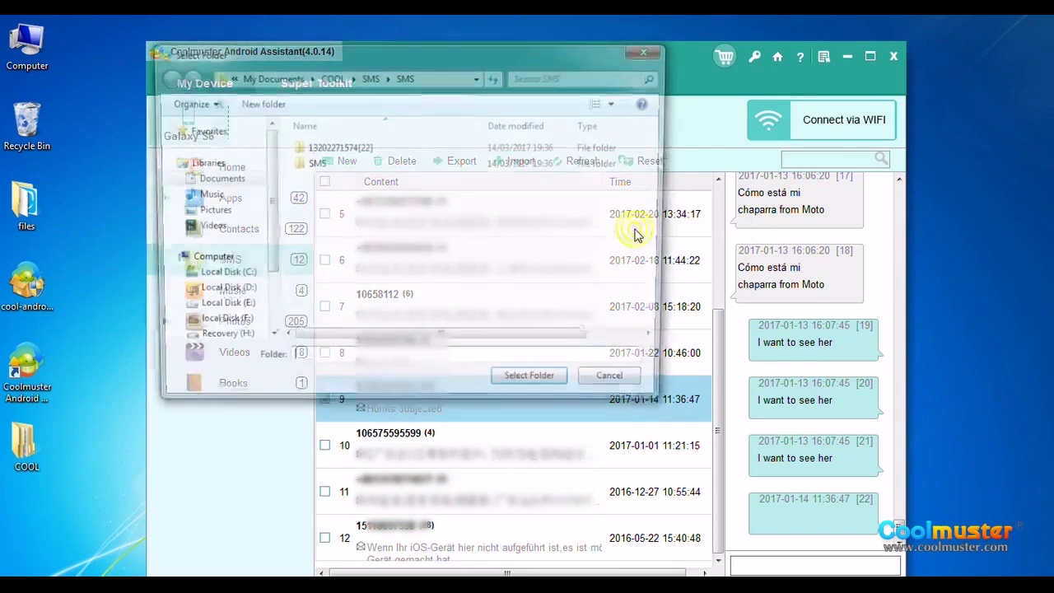
left_click(526, 385)
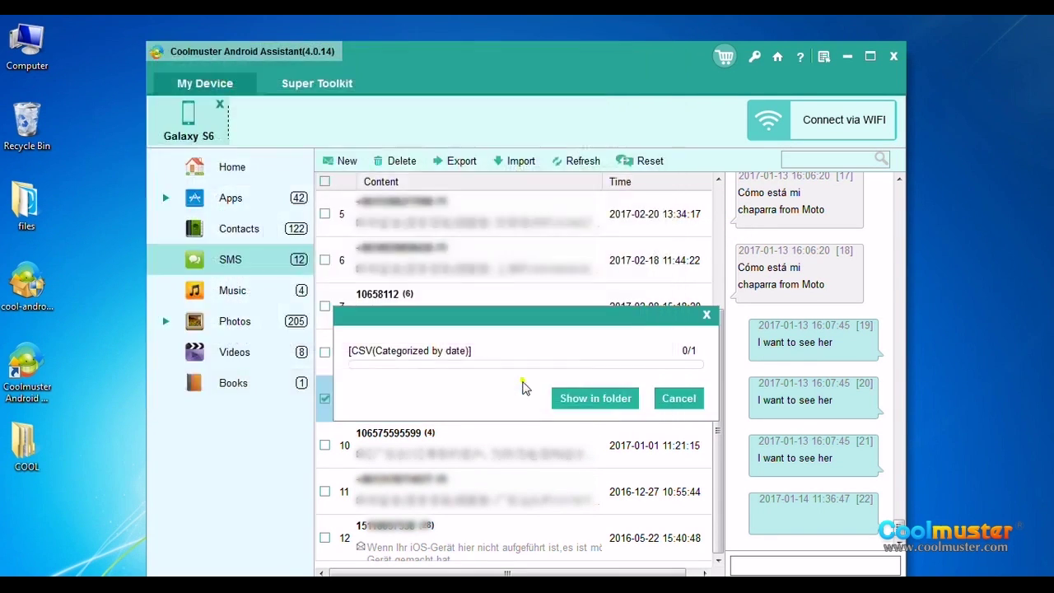
Step: Check the three dated .csv files in Explorer and dismiss the export notice
left_click(607, 398)
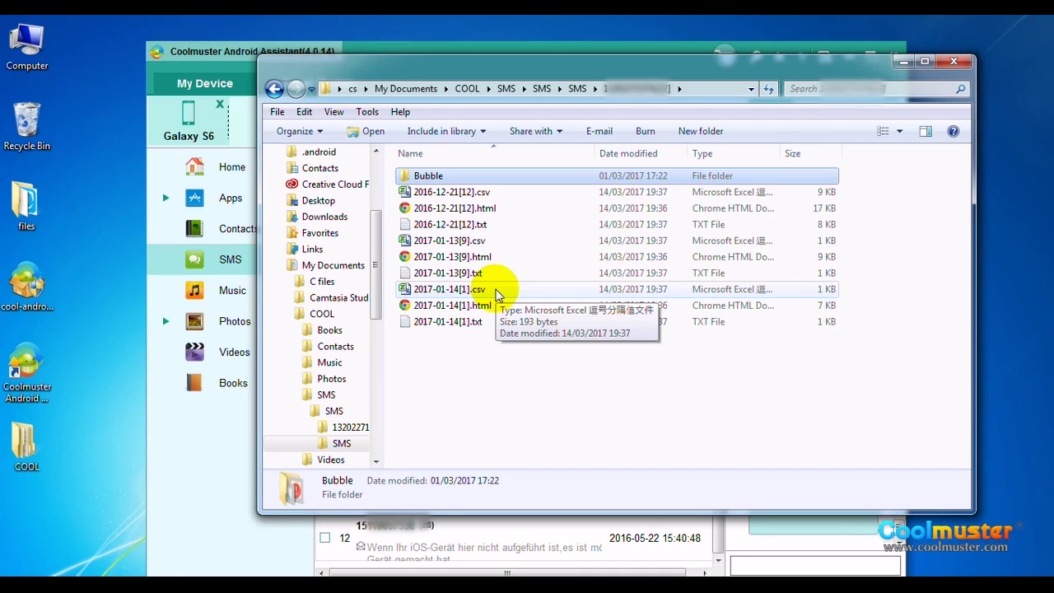
left_click(952, 62)
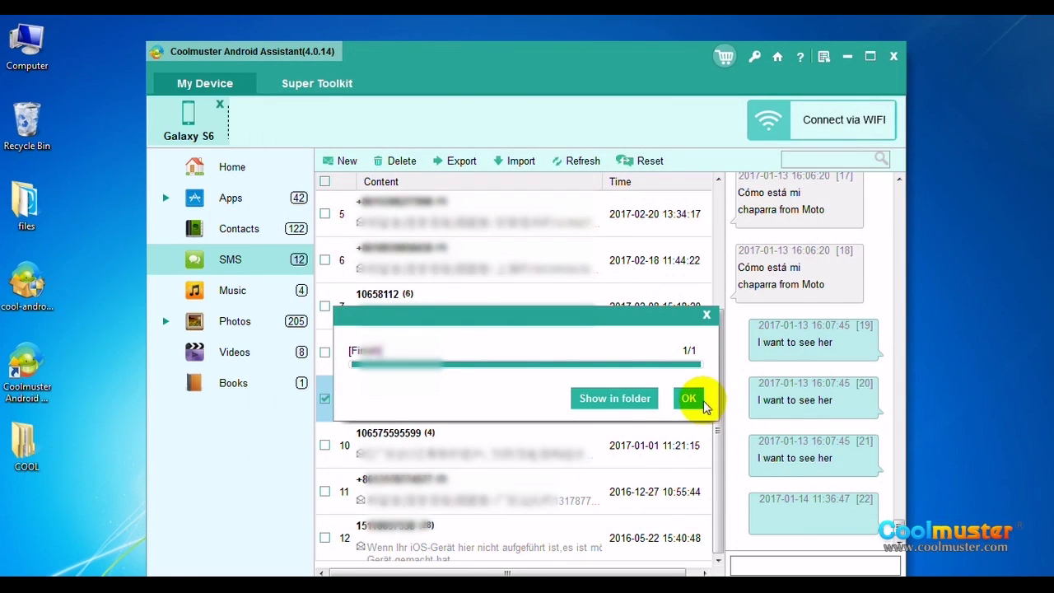
left_click(688, 398)
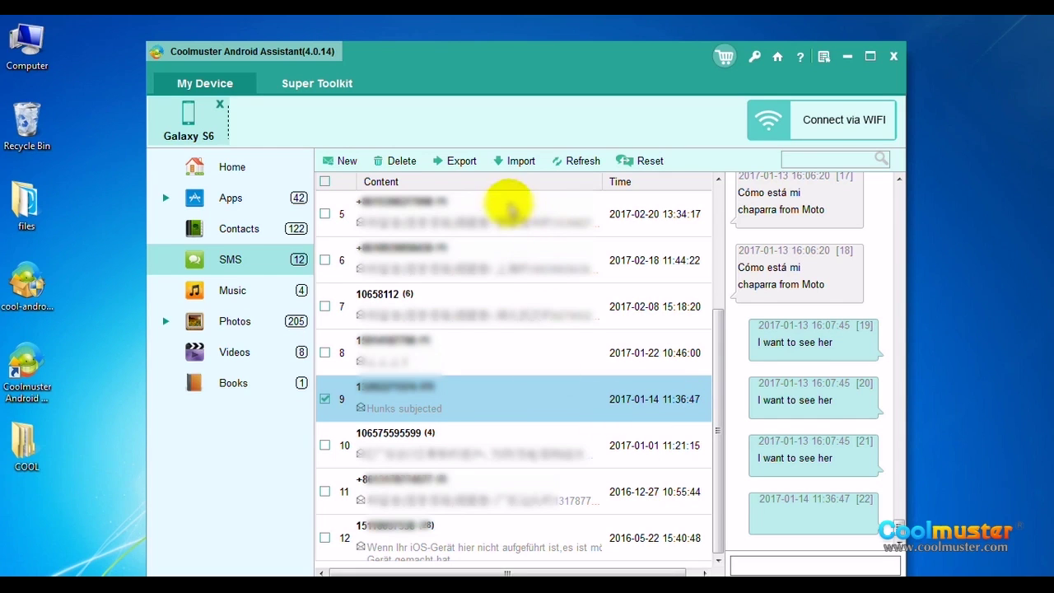
Step: Import Messages-20170314193924.bak from COOL > SMS > SMS and accept both default-SMS-app prompts
left_click(510, 160)
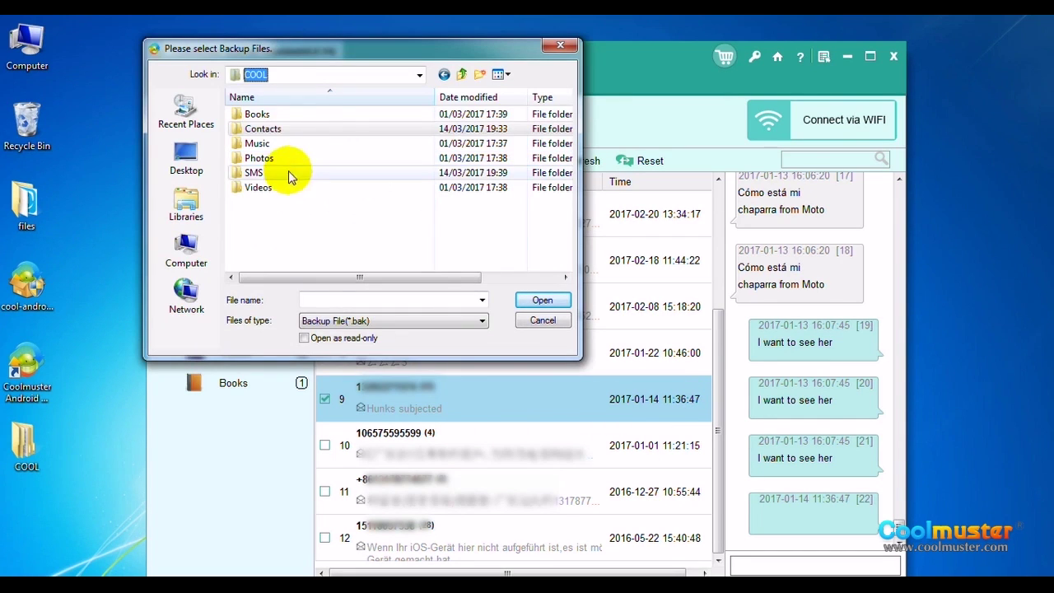
double_click(283, 179)
double_click(288, 113)
left_click(324, 118)
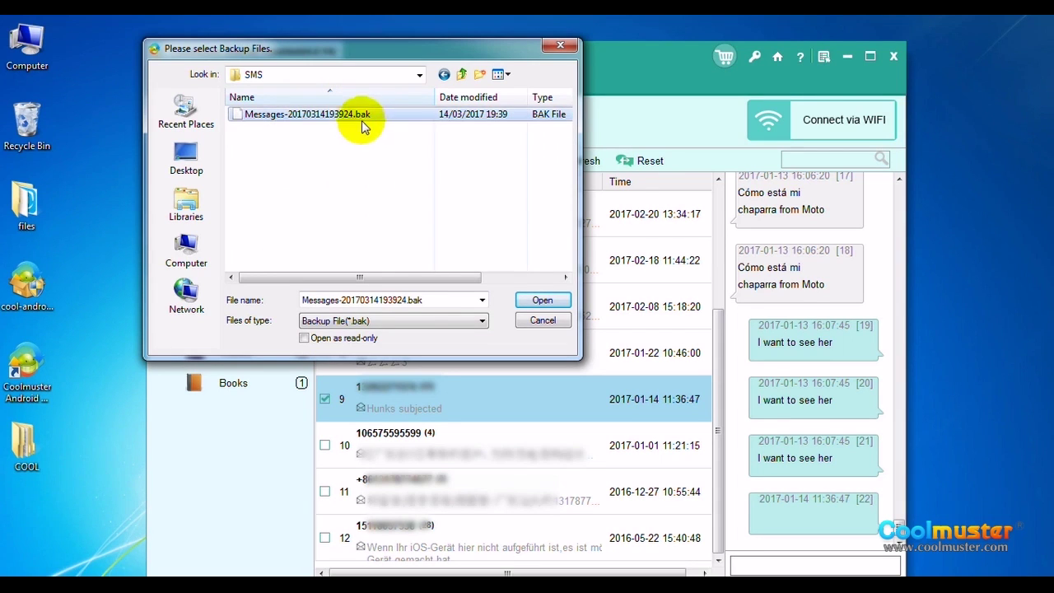
left_click(541, 300)
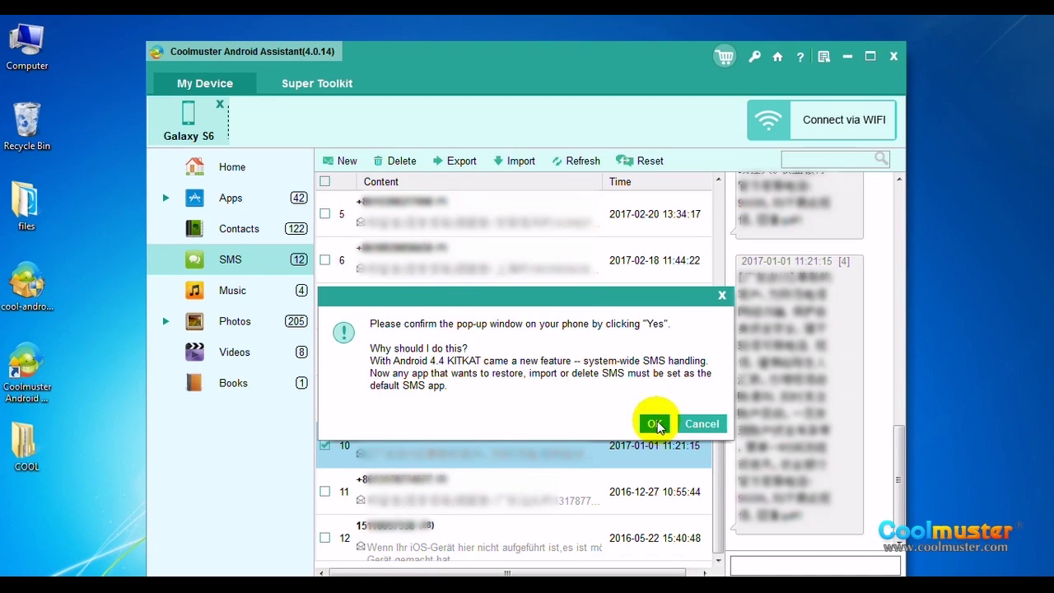
left_click(656, 423)
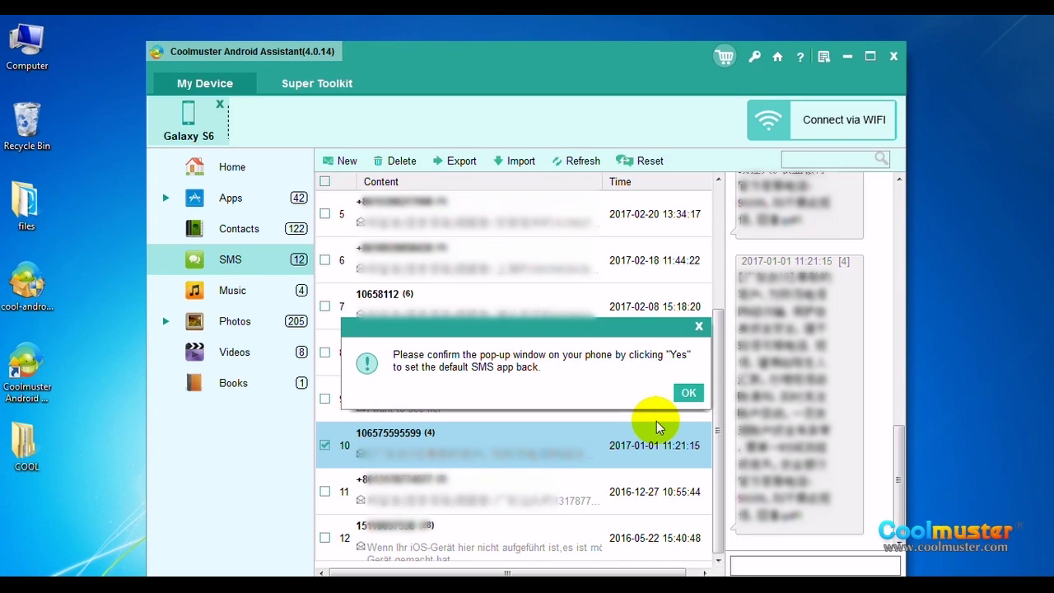
left_click(687, 392)
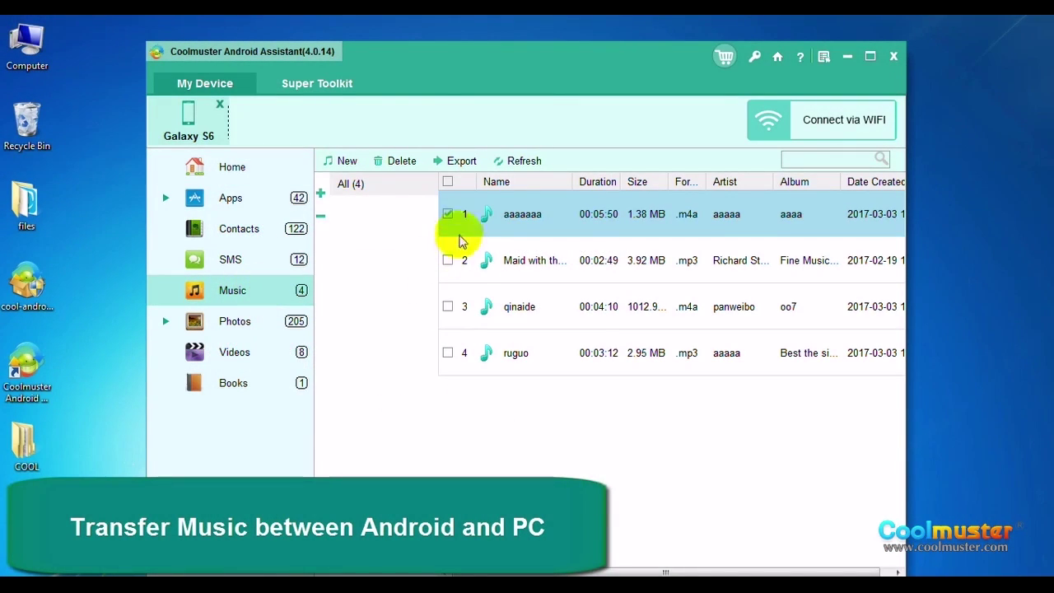
Step: Clear the song checks so only aaaaaaa stays checked, and begin exporting it
left_click(448, 182)
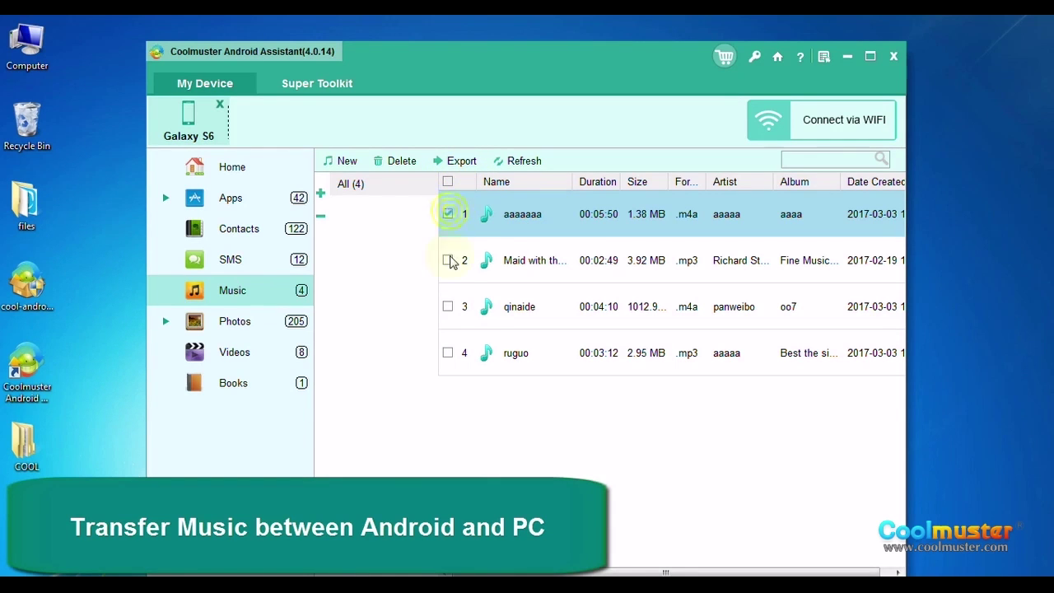
left_click(458, 161)
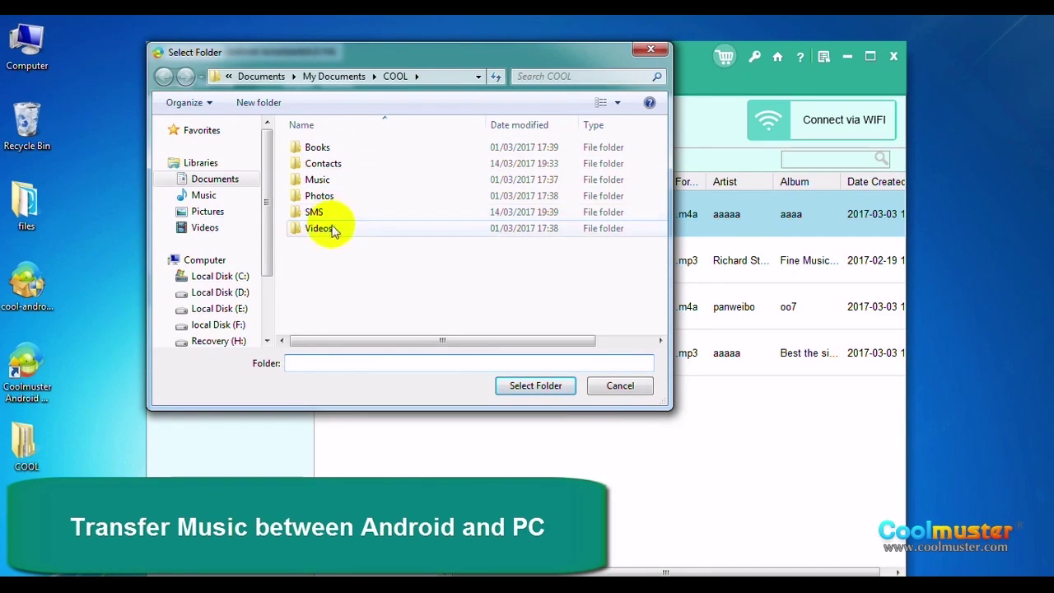
Step: Export to the COOL Music folder and confirm aaaaaaa.m4a arrived beside Maid with the Flaxen Hair
left_click(351, 183)
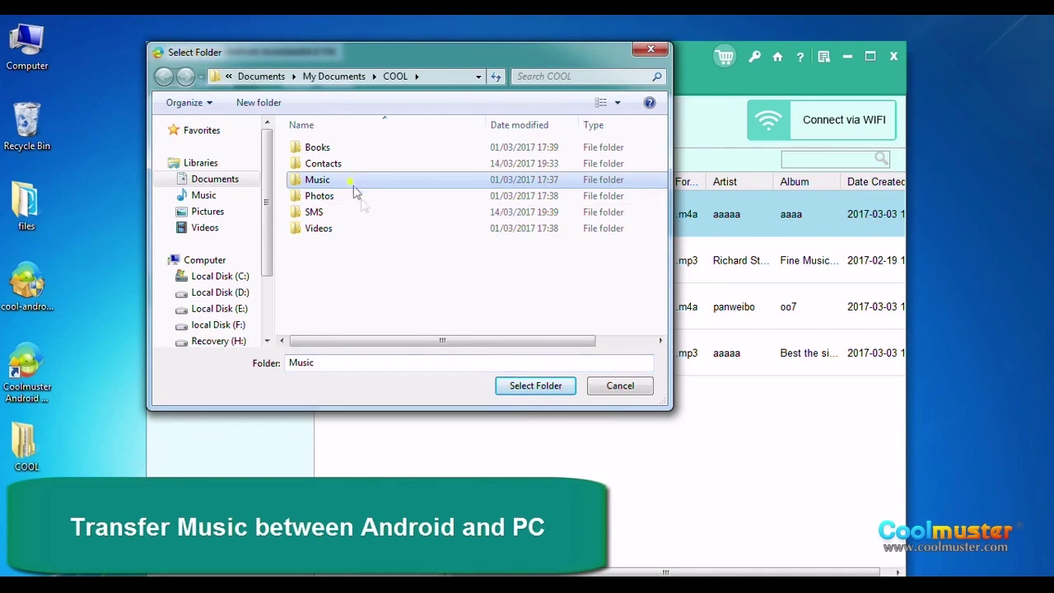
left_click(545, 390)
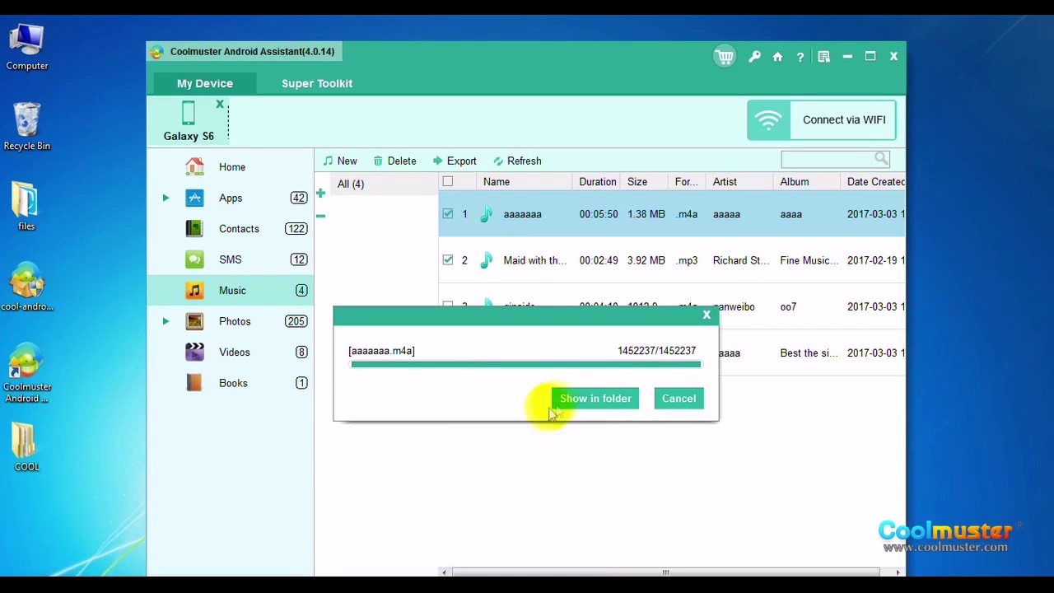
left_click(616, 399)
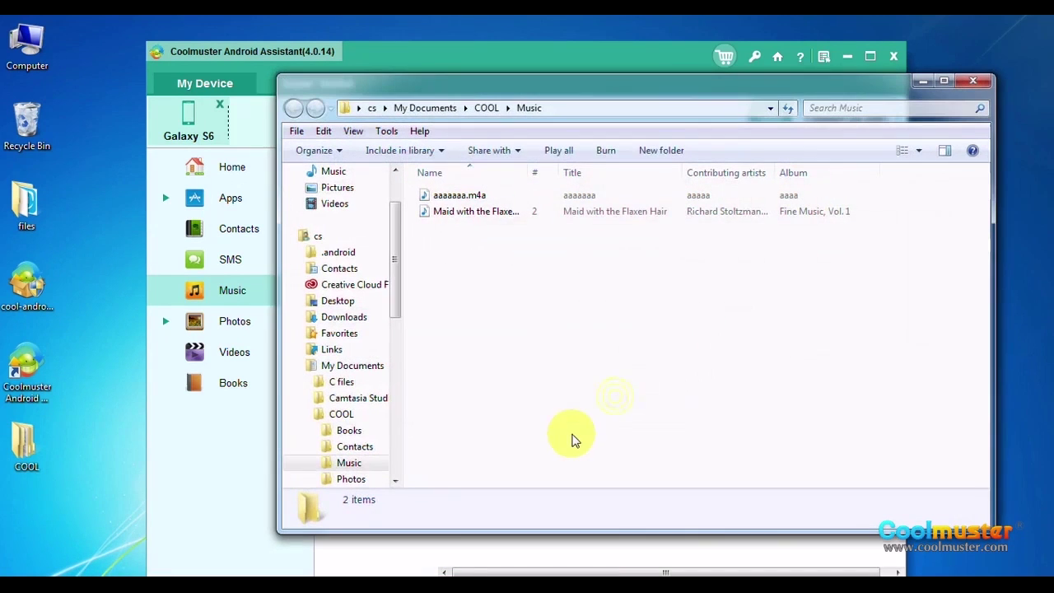
left_click(512, 212)
left_click(490, 196)
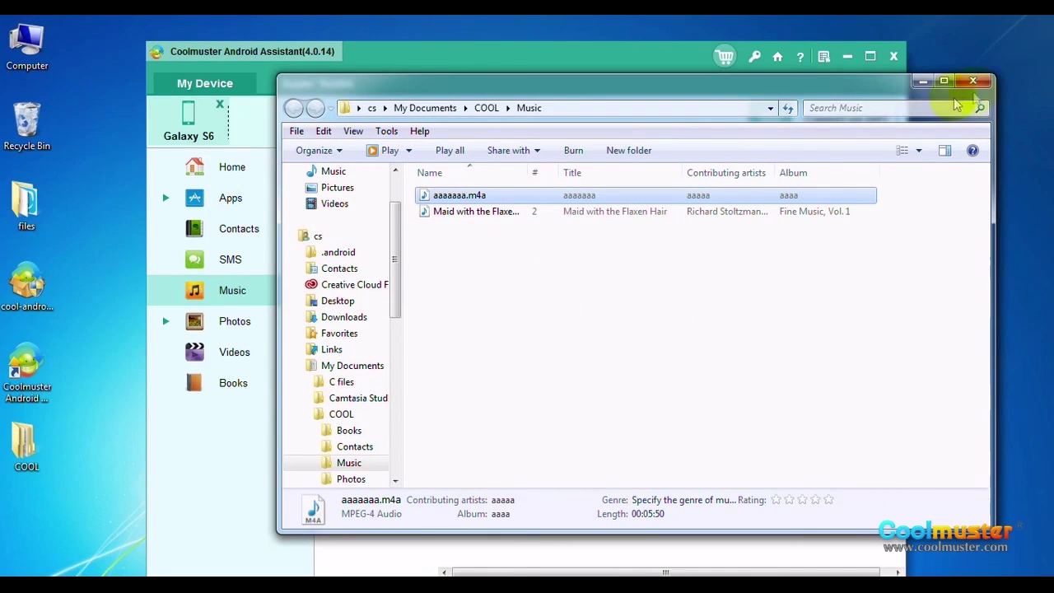
left_click(972, 80)
left_click(689, 399)
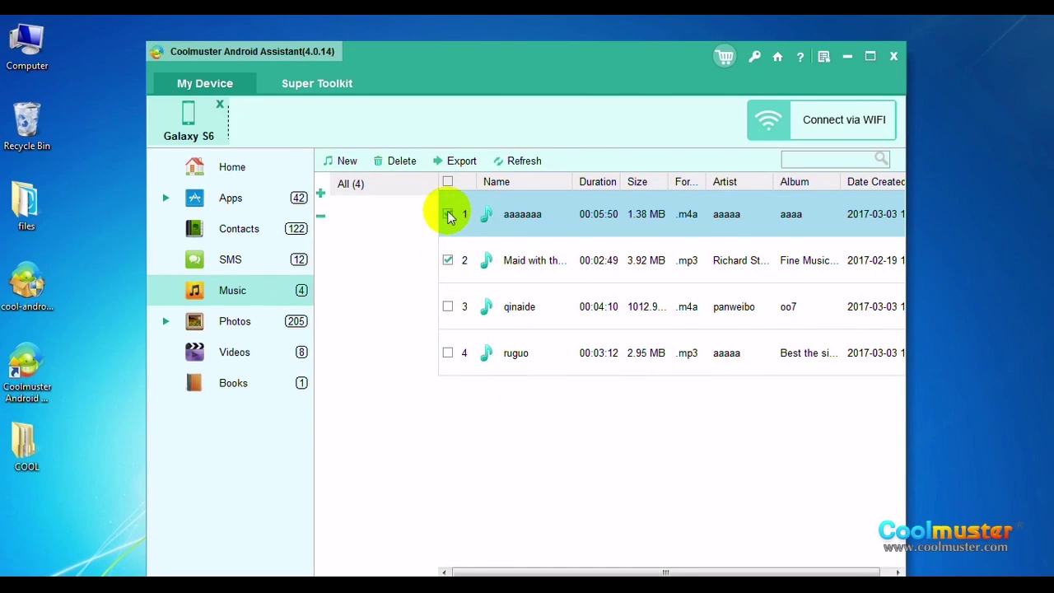
Step: Import aaaaaaa.m4a from the PC's Music folder to the phone
left_click(346, 163)
double_click(277, 141)
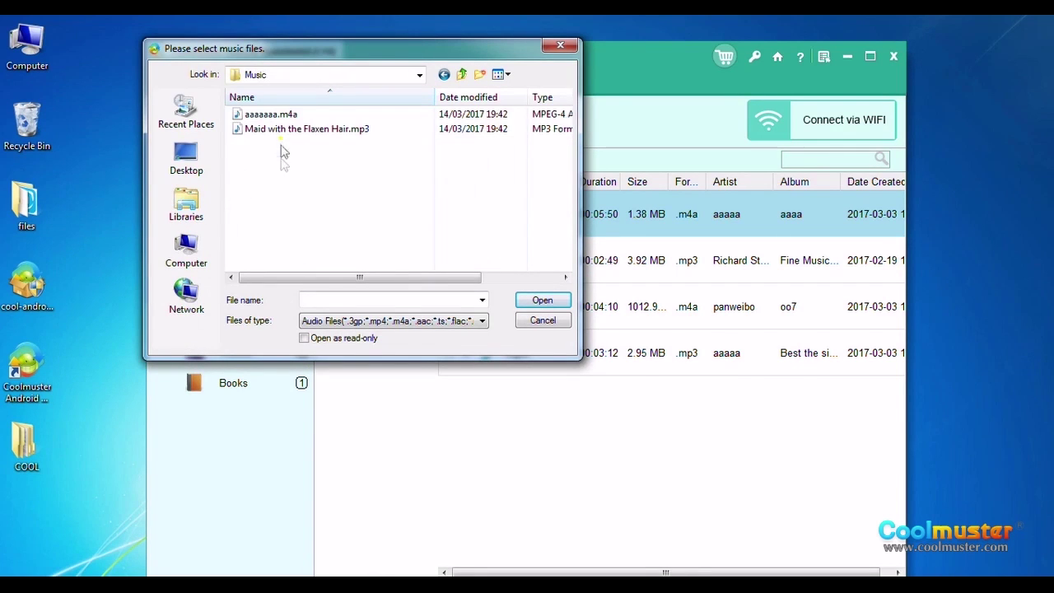
left_click(313, 115)
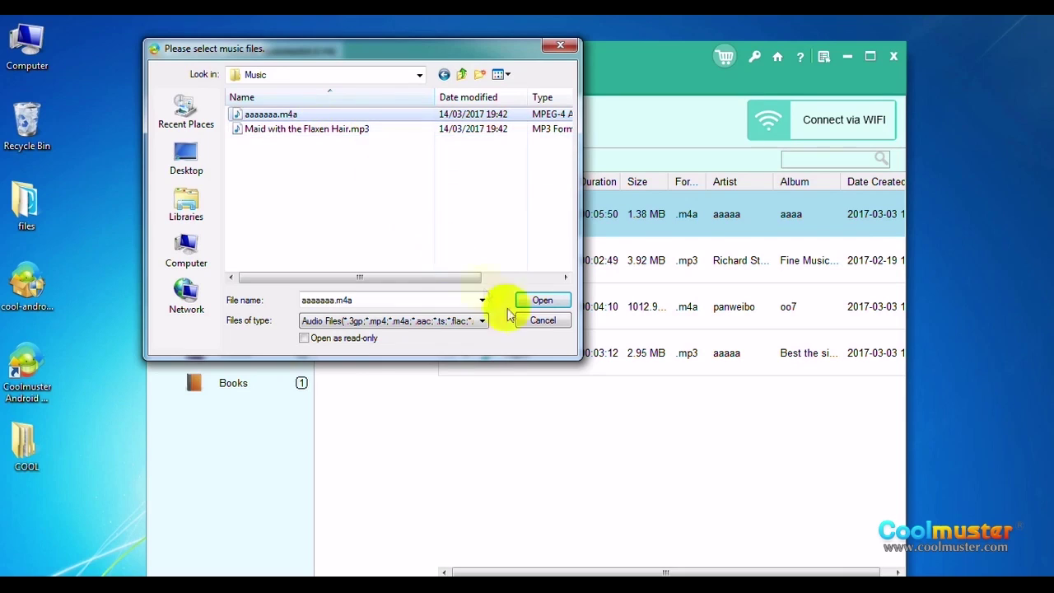
left_click(543, 301)
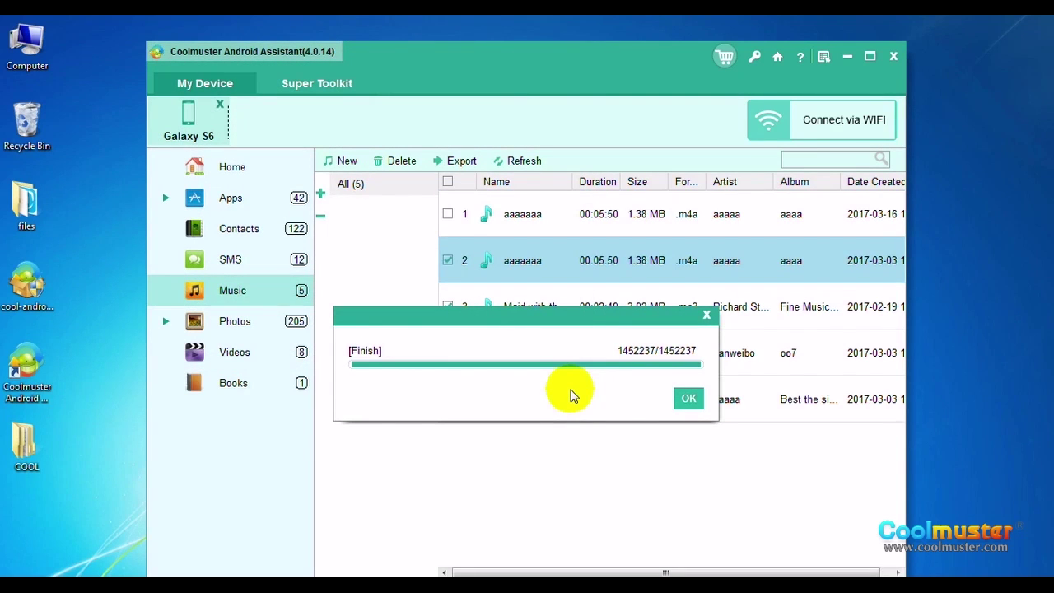
left_click(688, 397)
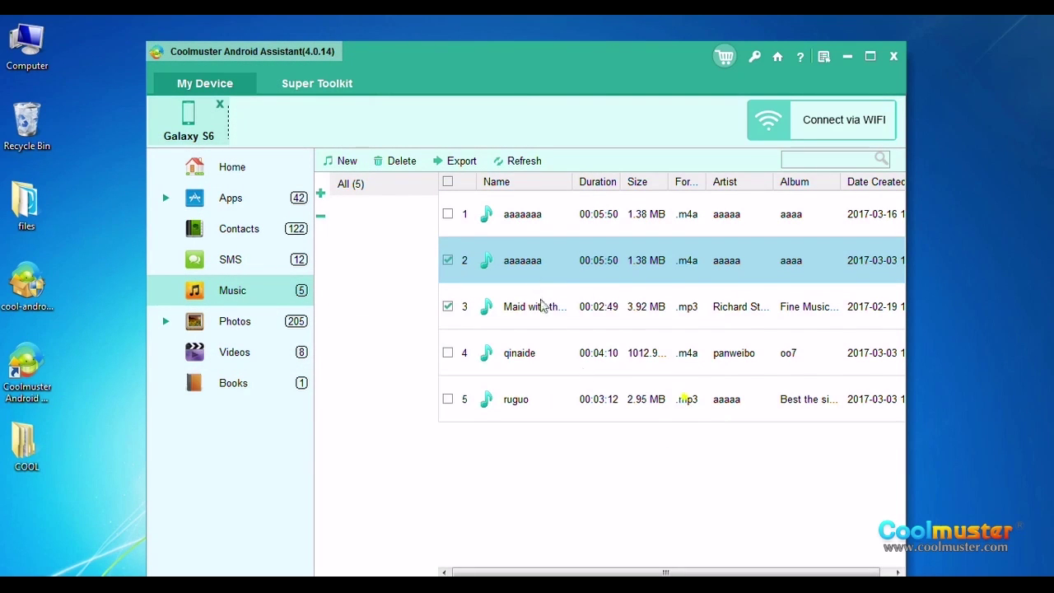
Step: Delete the newly imported duplicate aaaaaaa track from the phone
left_click(534, 216)
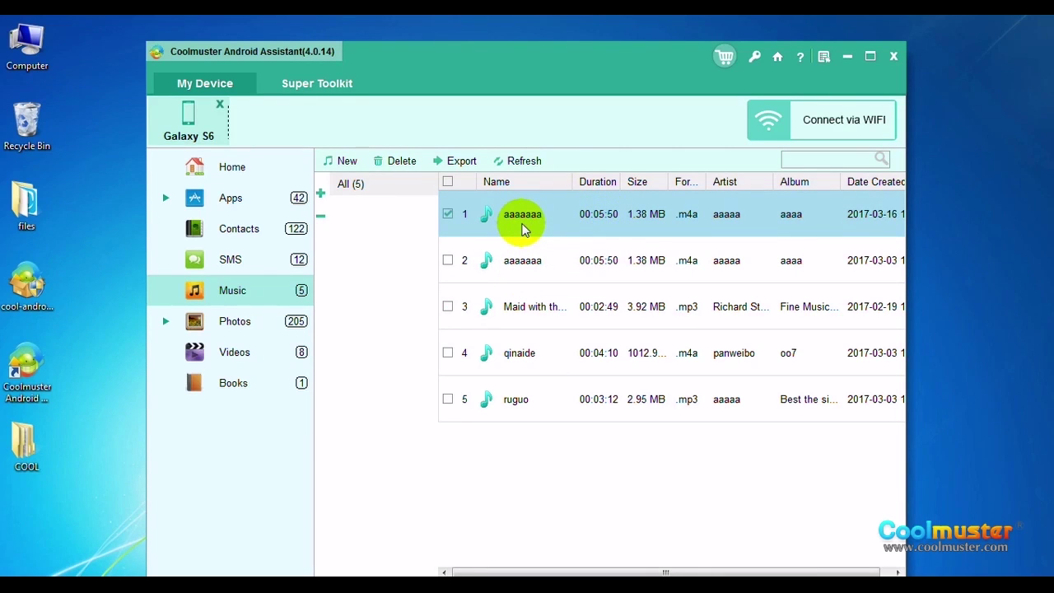
left_click(402, 162)
left_click(600, 340)
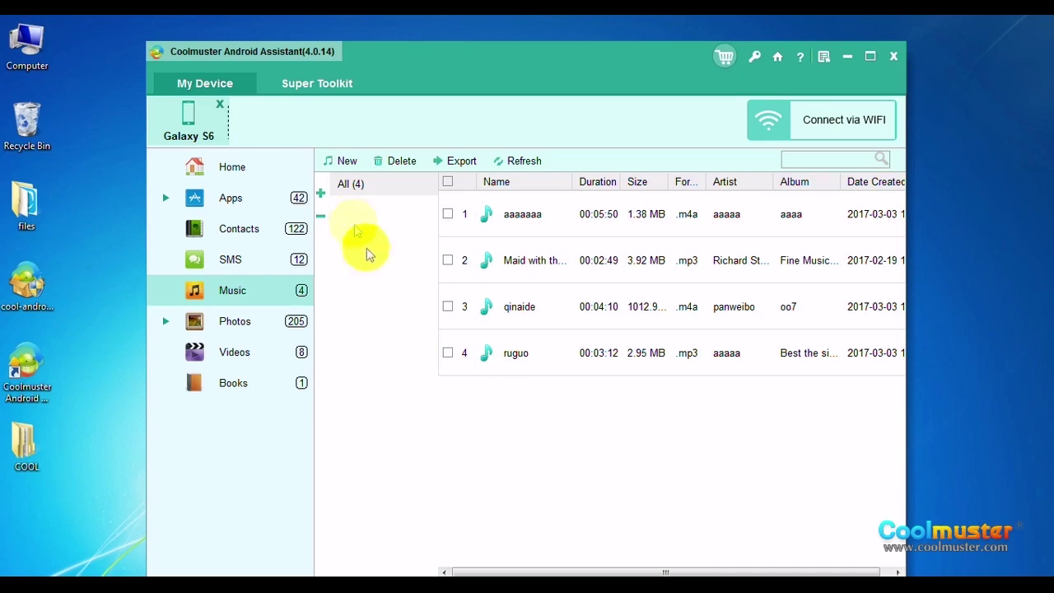
Step: Create a new playlist named 'music'
left_click(321, 194)
left_click(358, 211)
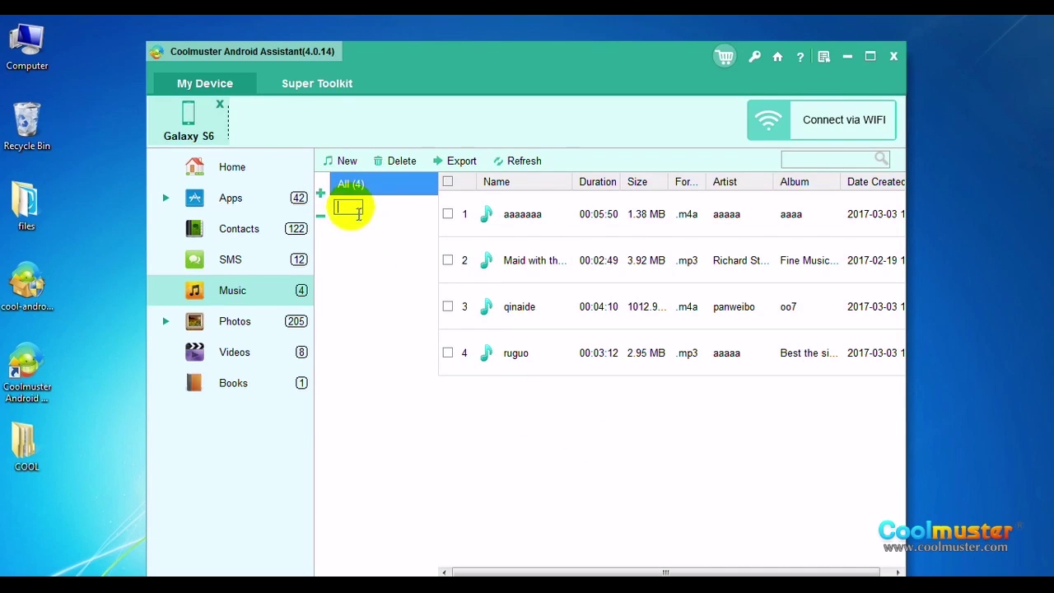
type("music")
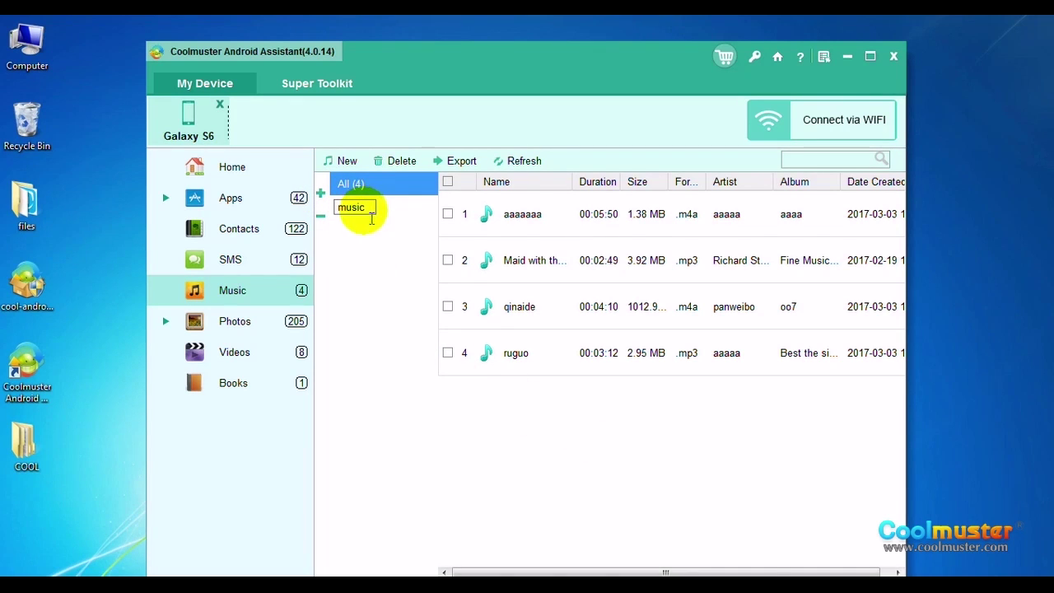
left_click(365, 254)
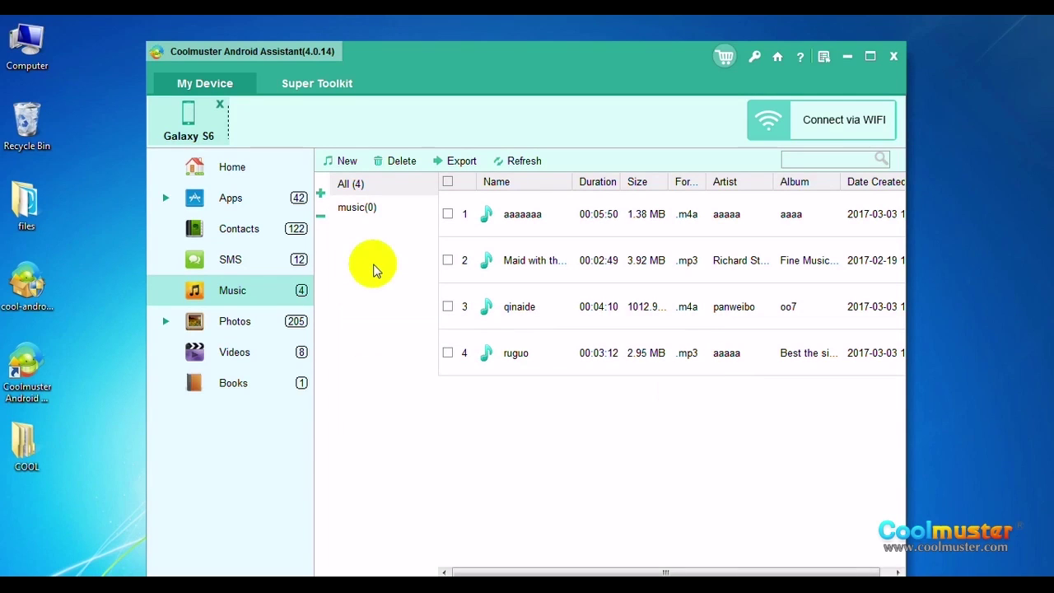
Step: Add aaaaaaa and Maid with the Flaxen Hair to the music playlist
left_click(534, 215)
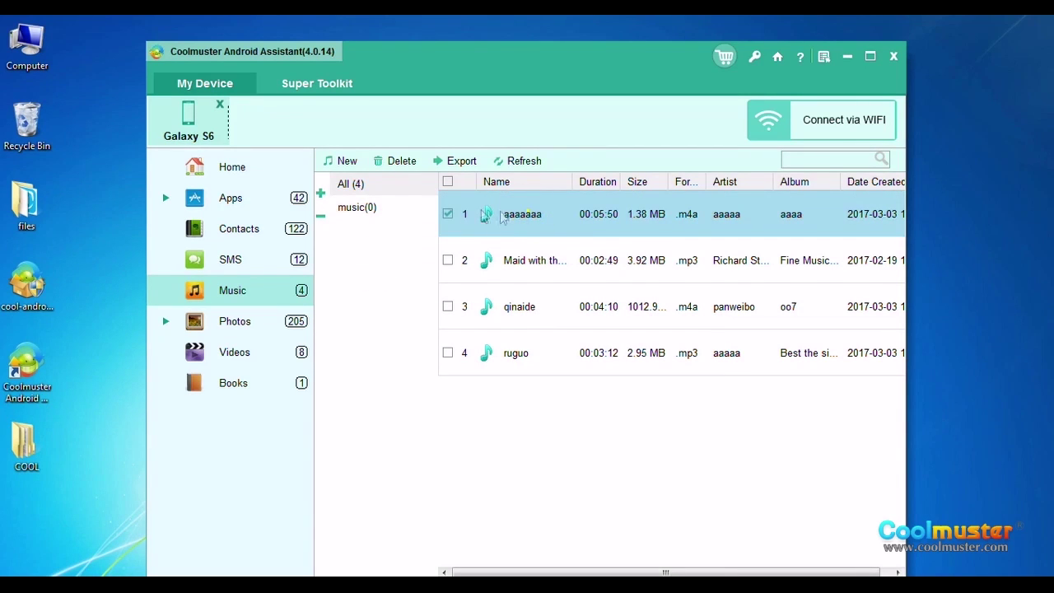
left_click_drag(504, 215, 360, 207)
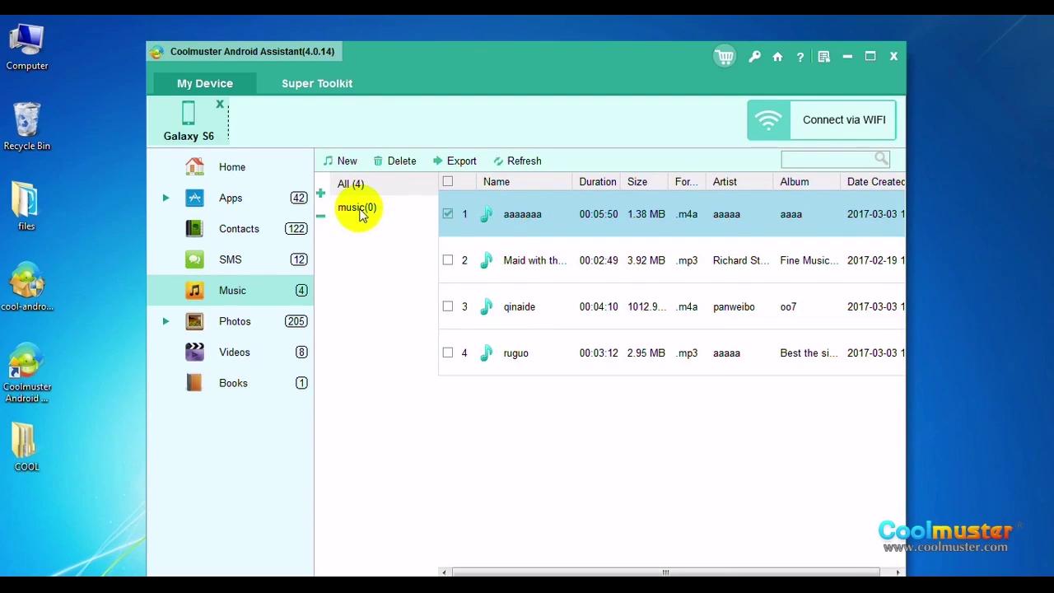
left_click(359, 210)
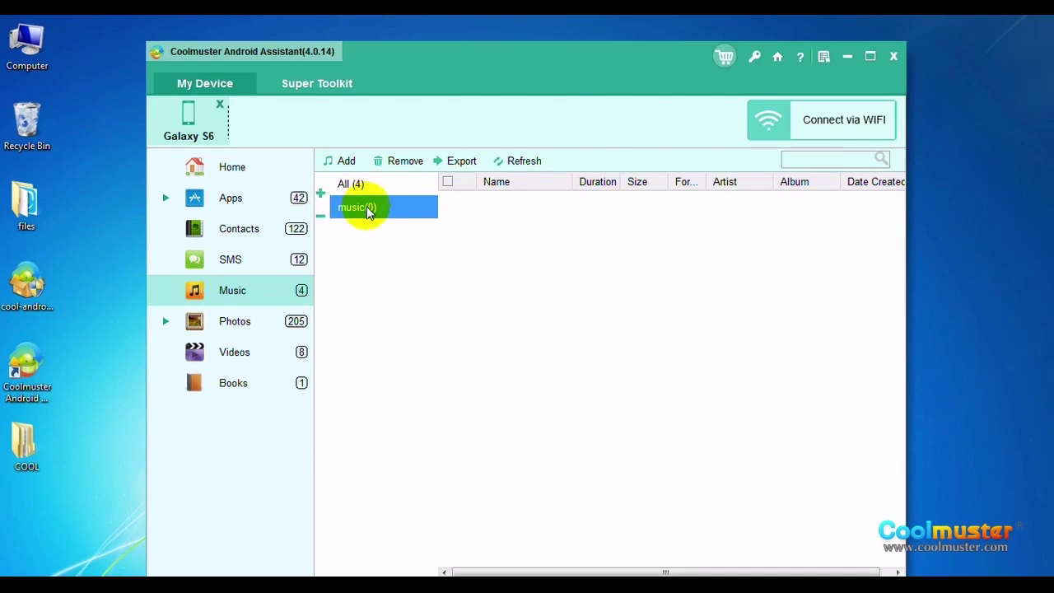
left_click(341, 161)
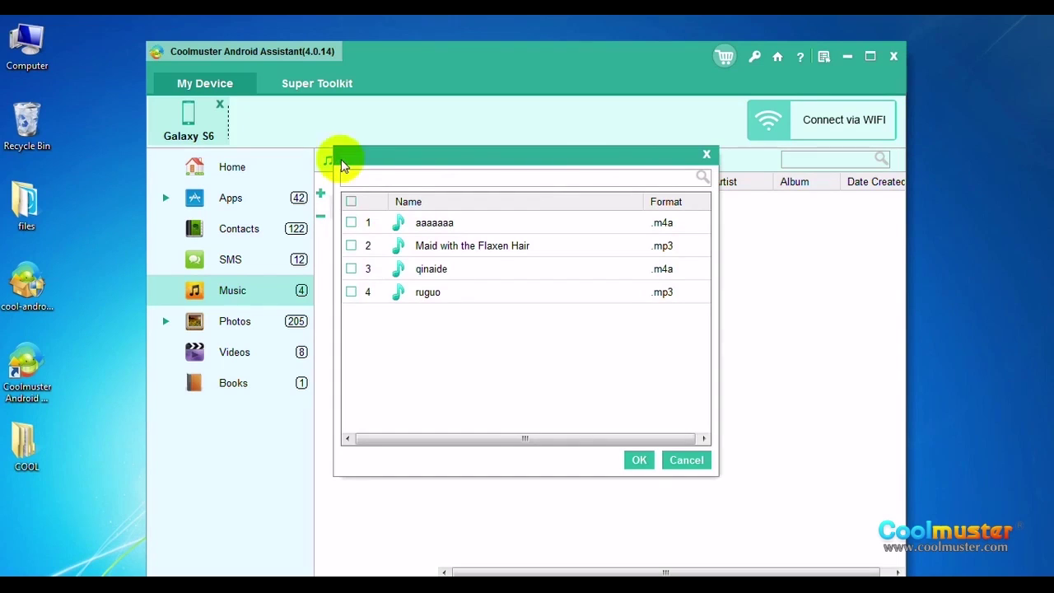
left_click(352, 223)
left_click(351, 245)
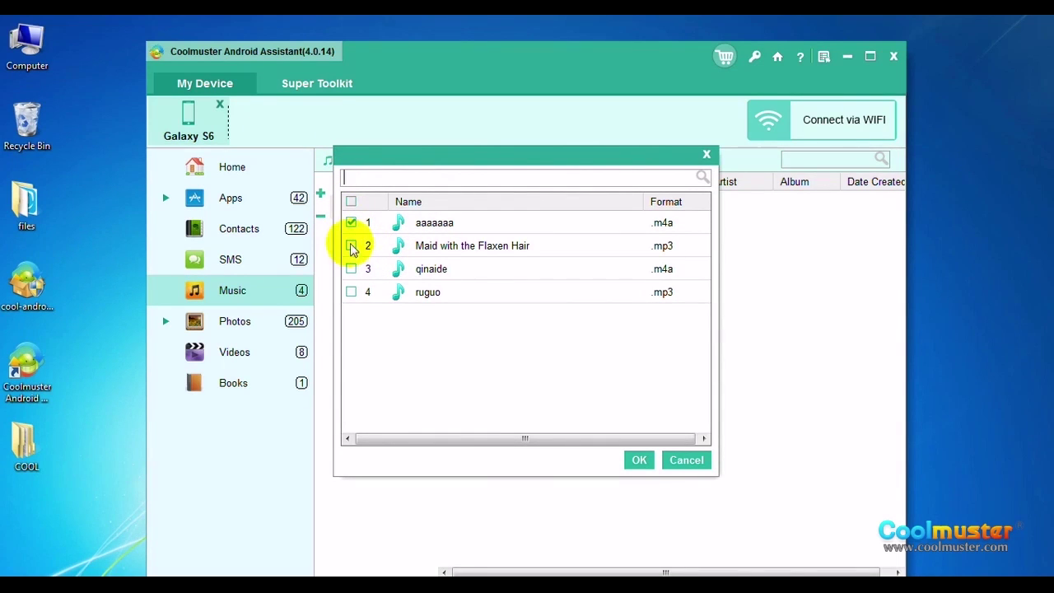
left_click(642, 460)
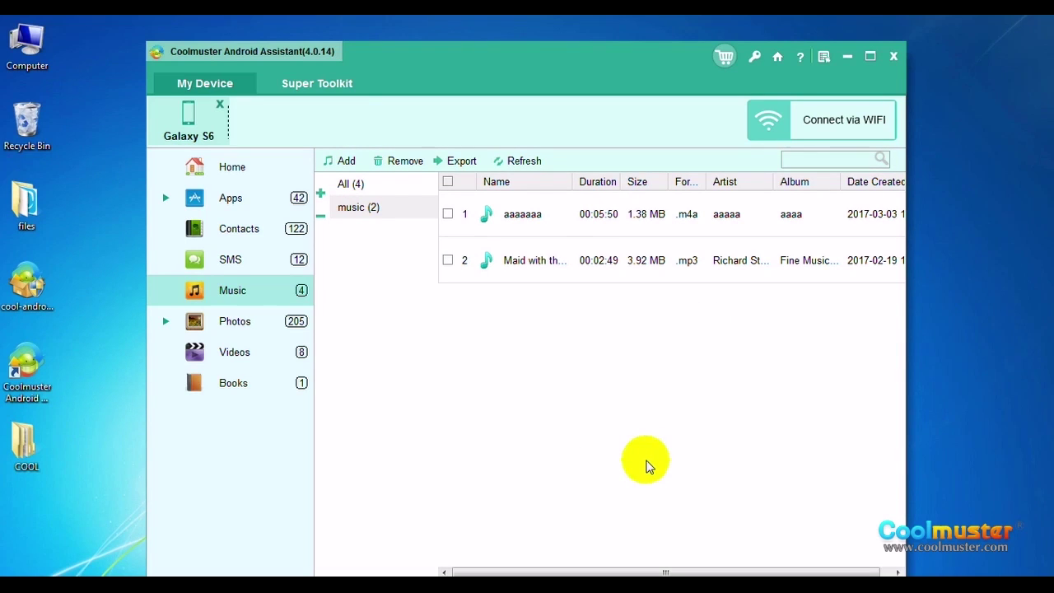
left_click(554, 219)
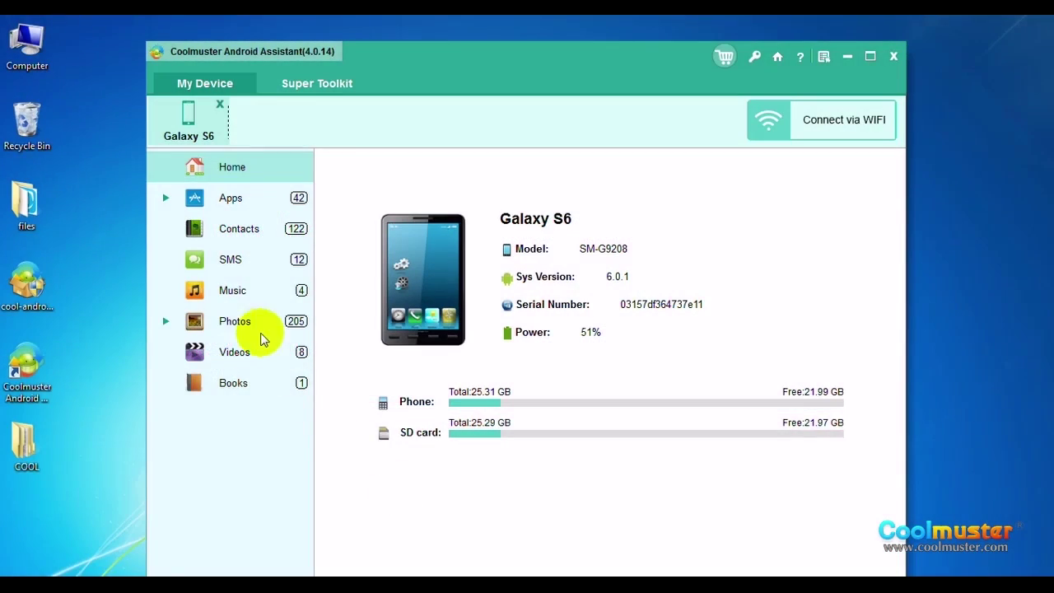
Step: Show the Phone Gallery photos and check only the first photo
left_click(247, 322)
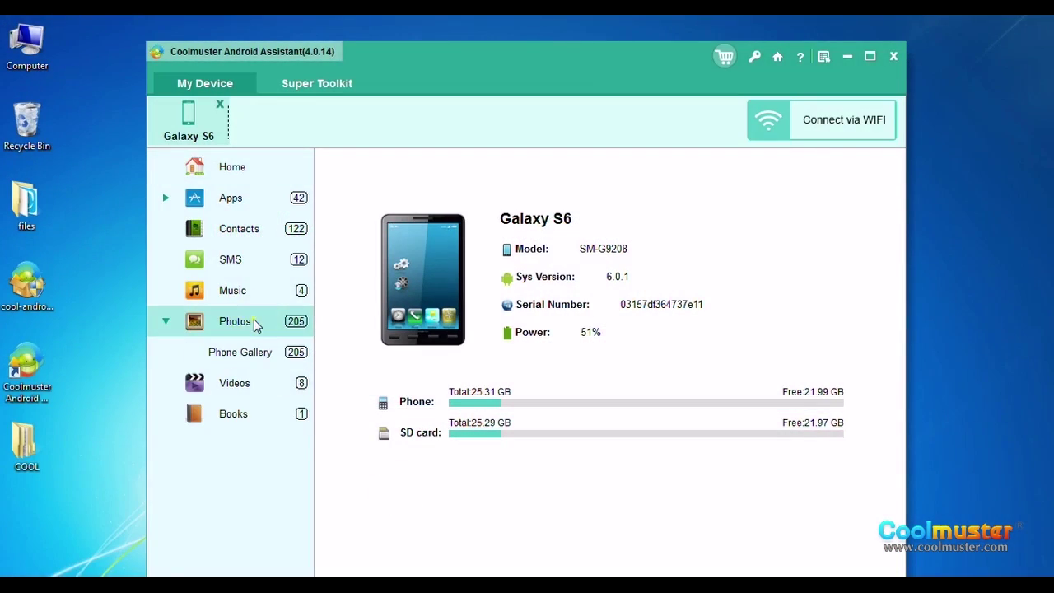
left_click(249, 354)
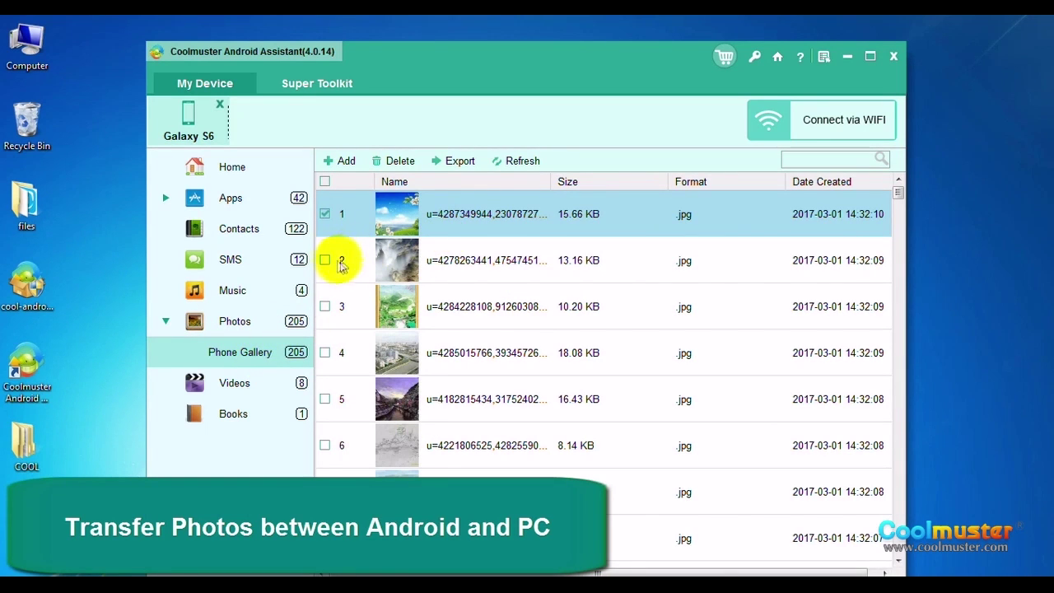
left_click(325, 182)
left_click(324, 183)
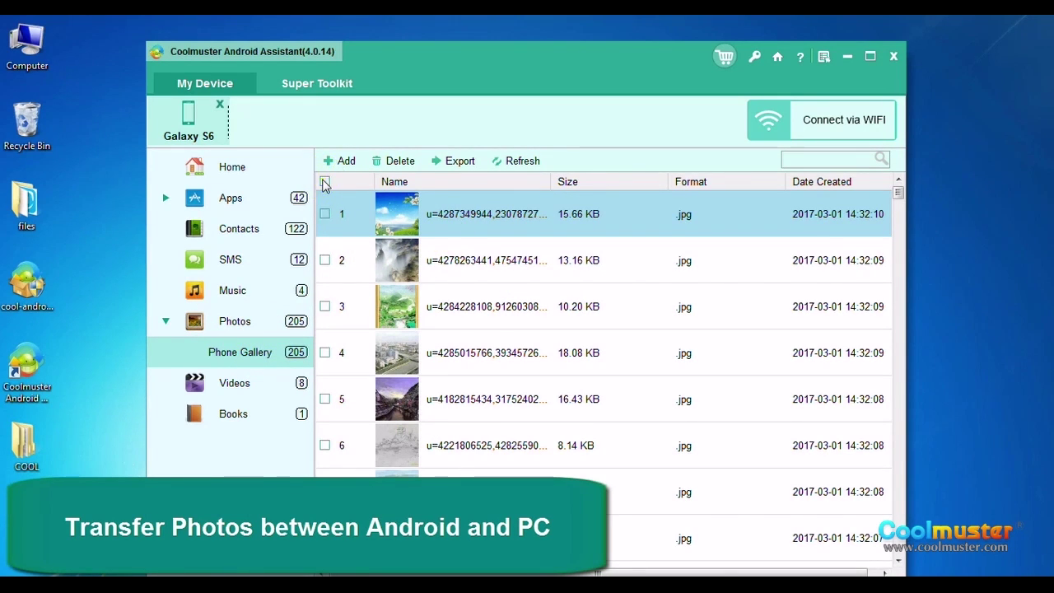
left_click(327, 217)
left_click(327, 216)
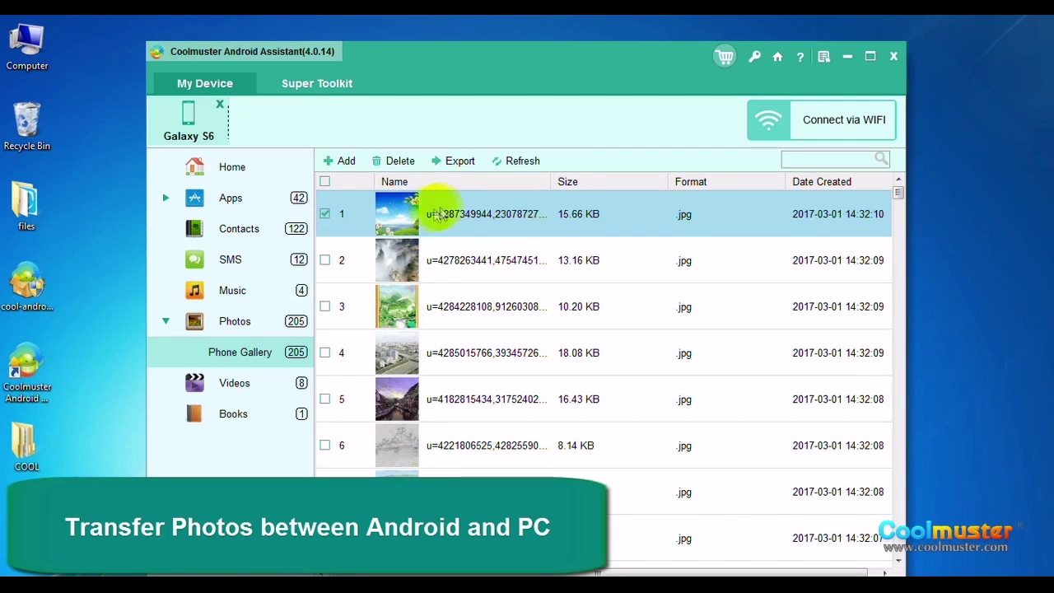
Step: Export the checked photo into the COOL Photos folder on the PC
left_click(458, 161)
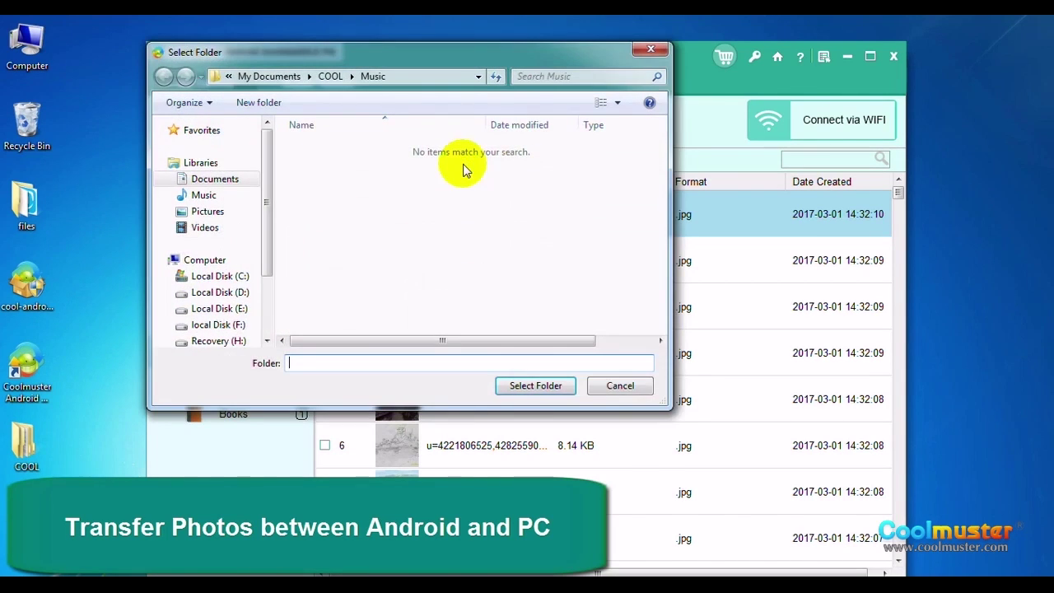
left_click(352, 78)
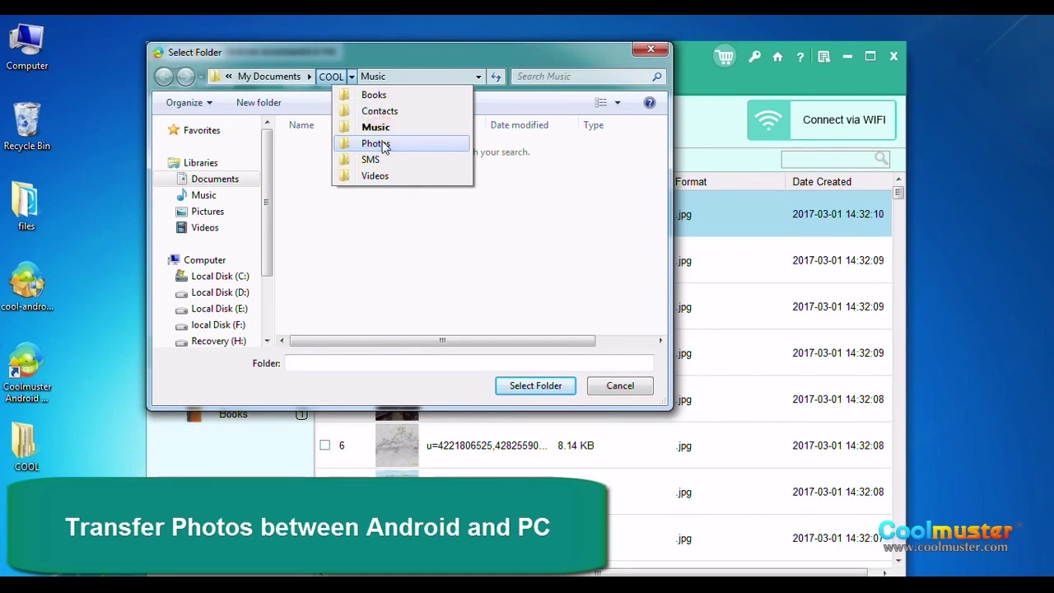
left_click(381, 141)
left_click(535, 386)
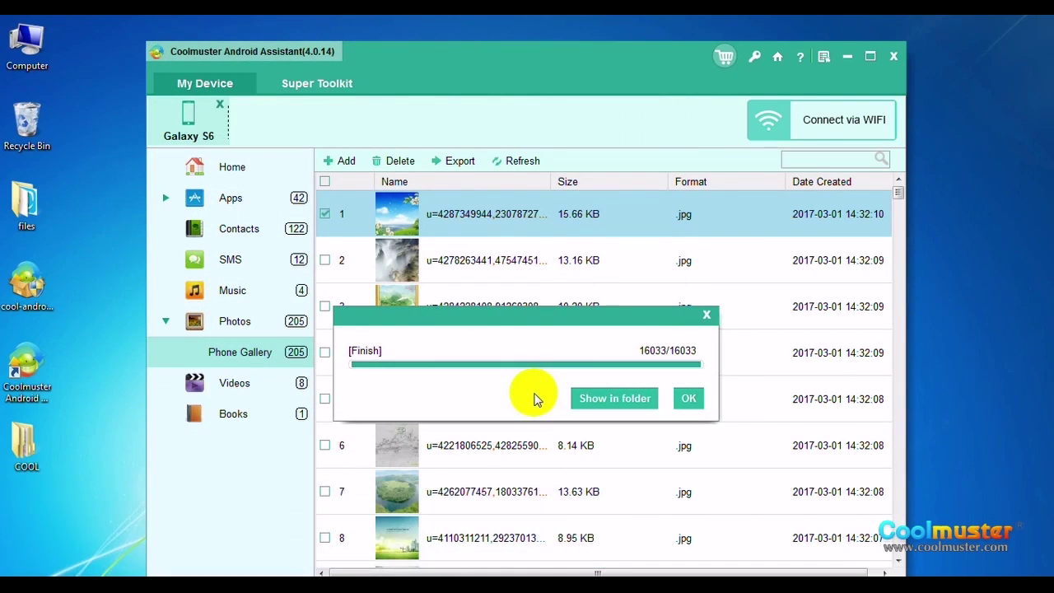
Step: Confirm the exported .jpg is in the Photos folder and dismiss the notice
left_click(600, 403)
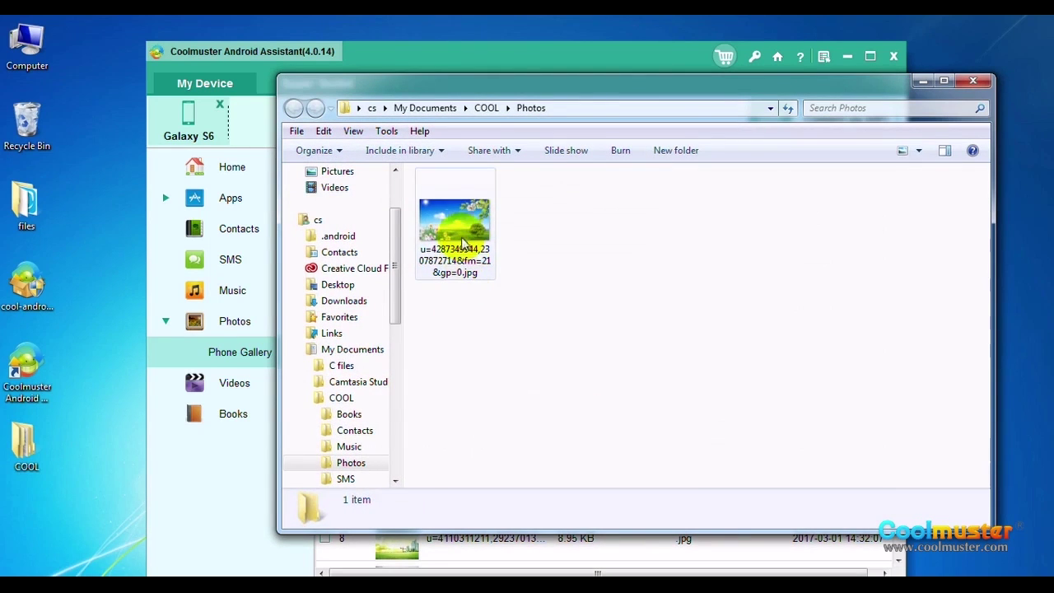
left_click(455, 229)
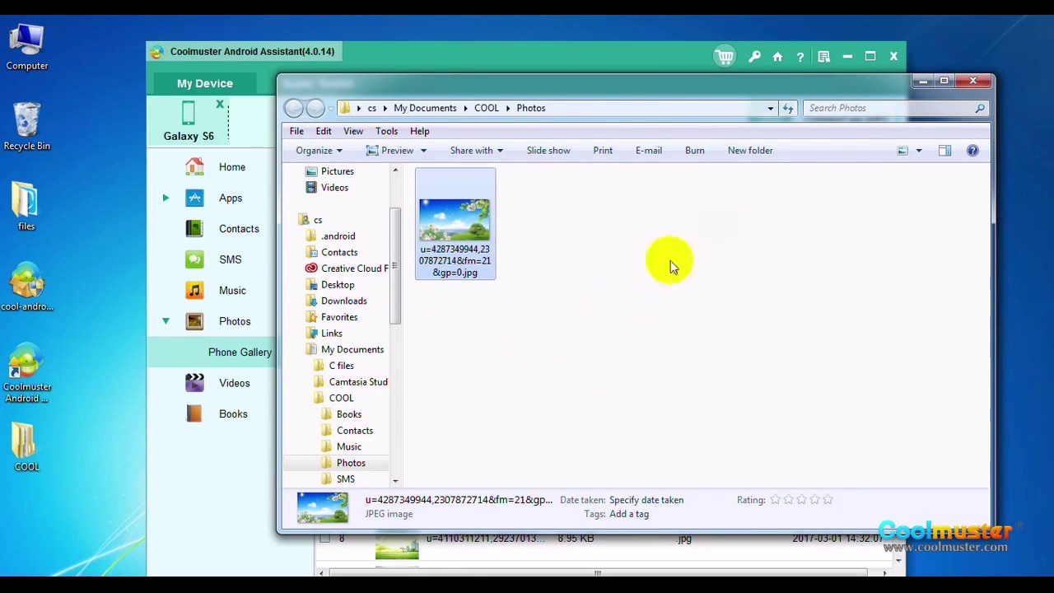
left_click(972, 80)
left_click(686, 398)
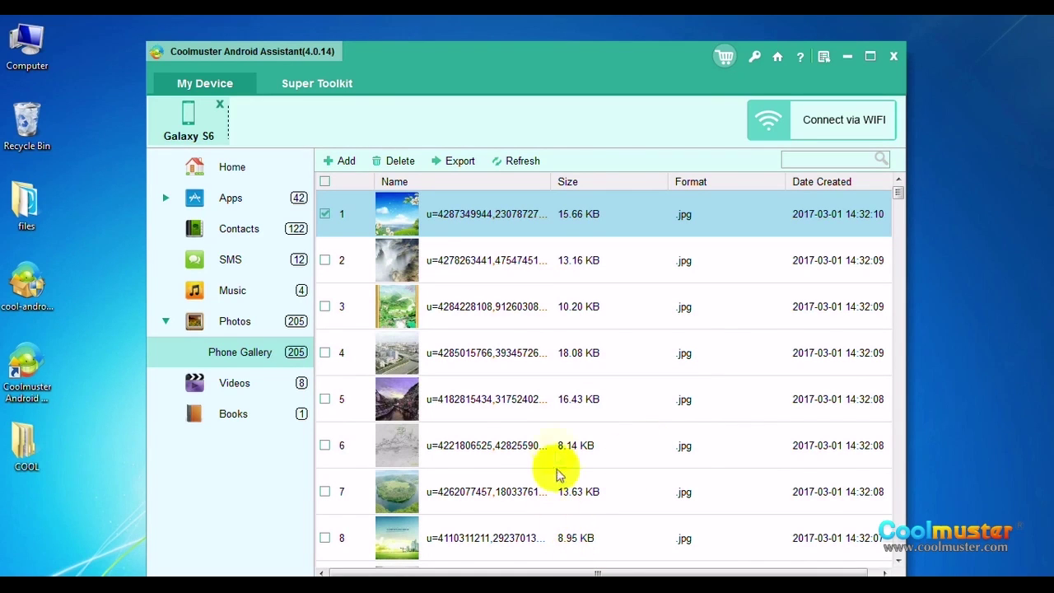
Step: Import the exported jpg from the COOL Photos folder into the Phone Gallery
left_click(345, 162)
double_click(285, 161)
left_click(343, 122)
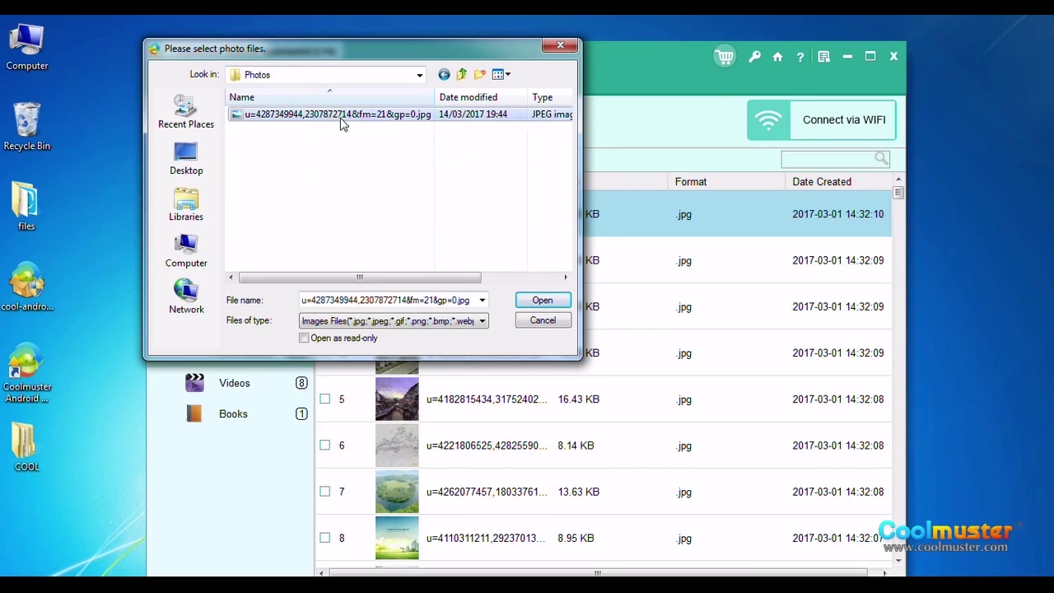
left_click(542, 299)
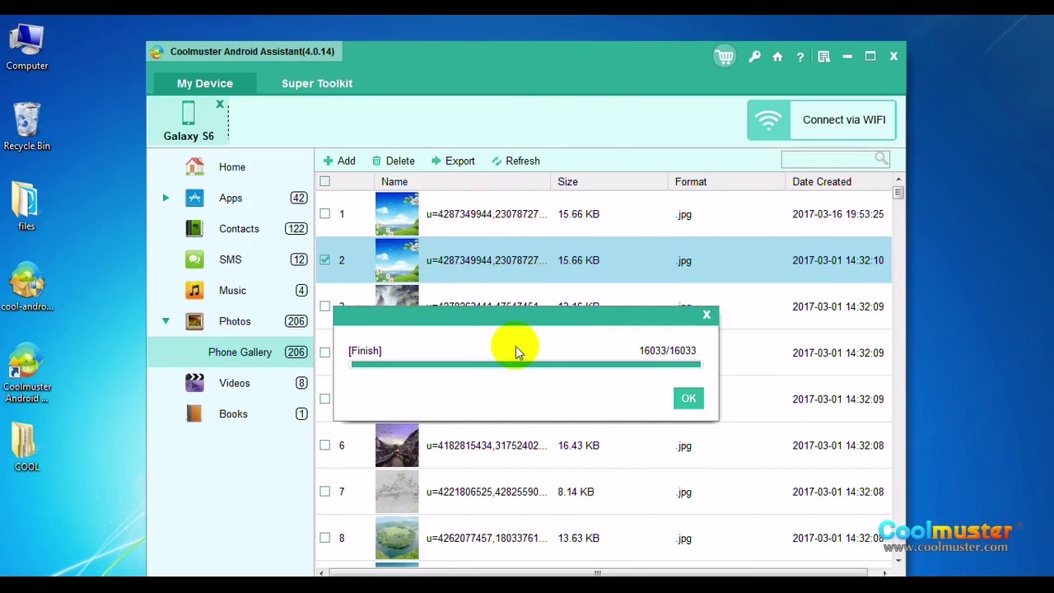
left_click(688, 398)
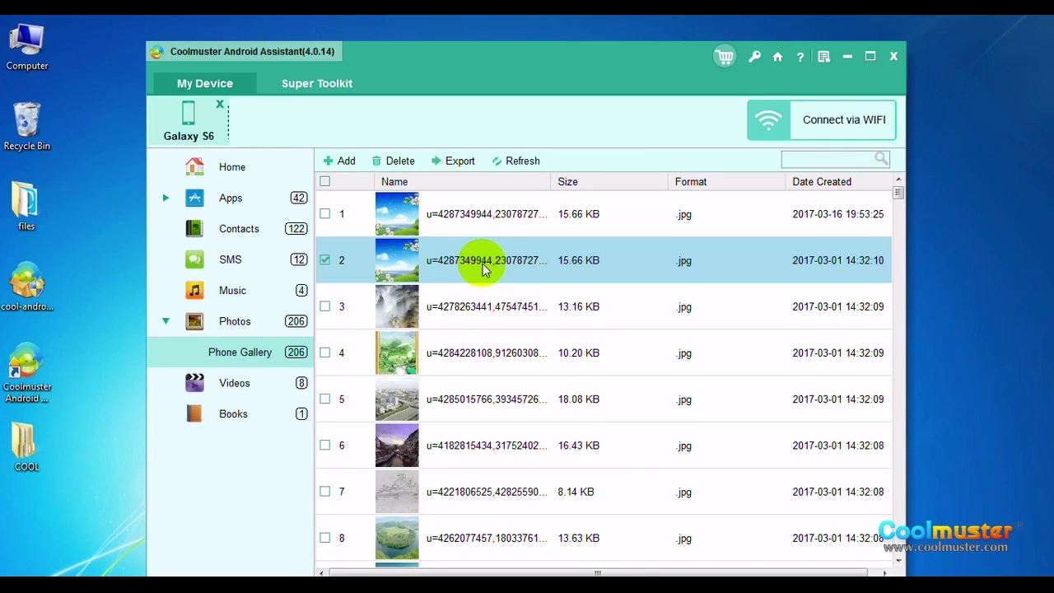
Step: Delete the newly imported photo in row 1, returning the gallery to 205 photos
left_click(500, 221)
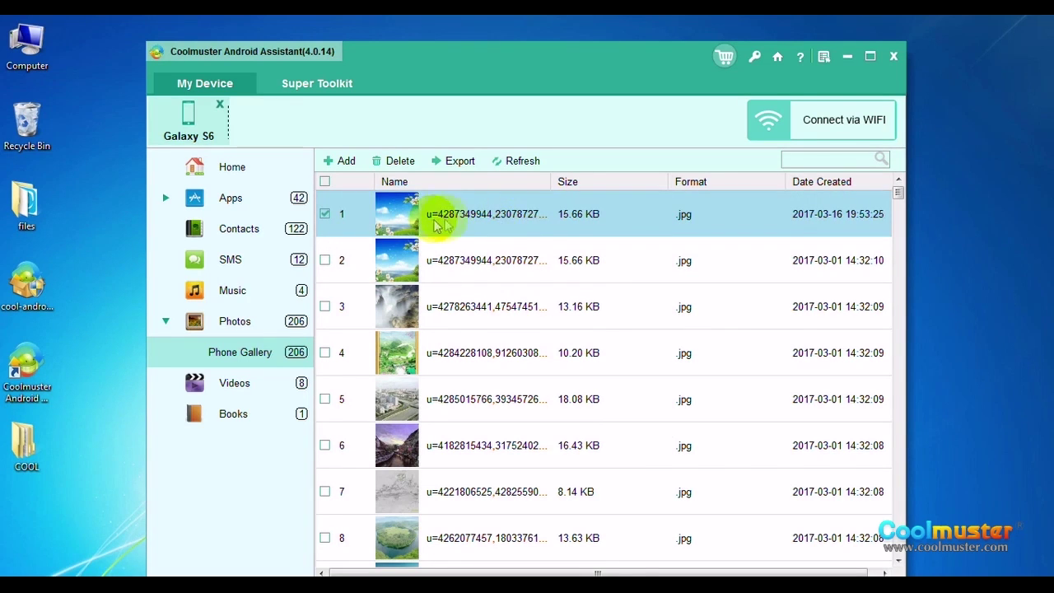
left_click(400, 162)
left_click(598, 337)
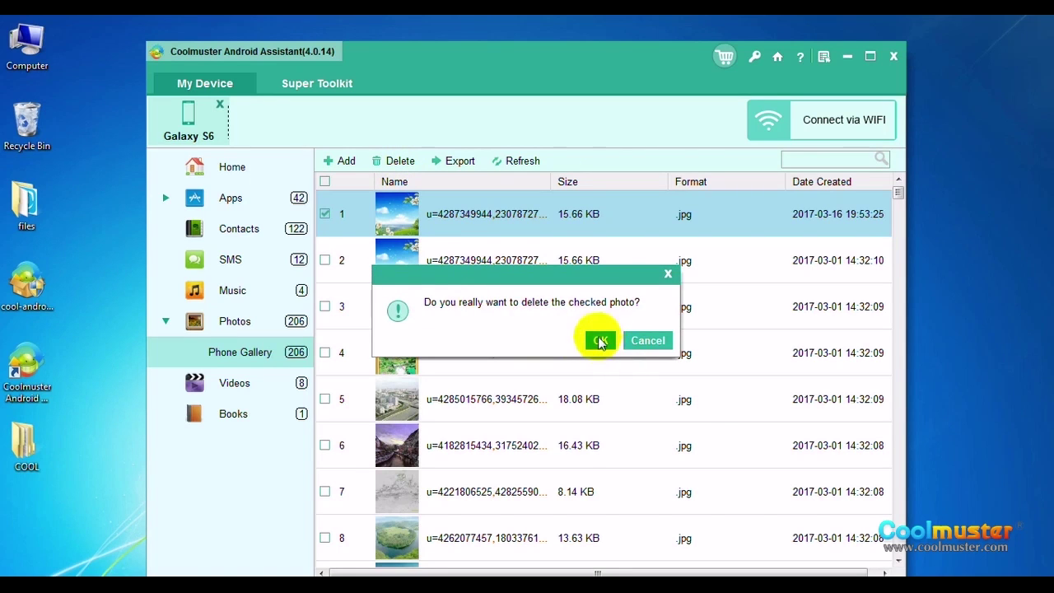
left_click(609, 401)
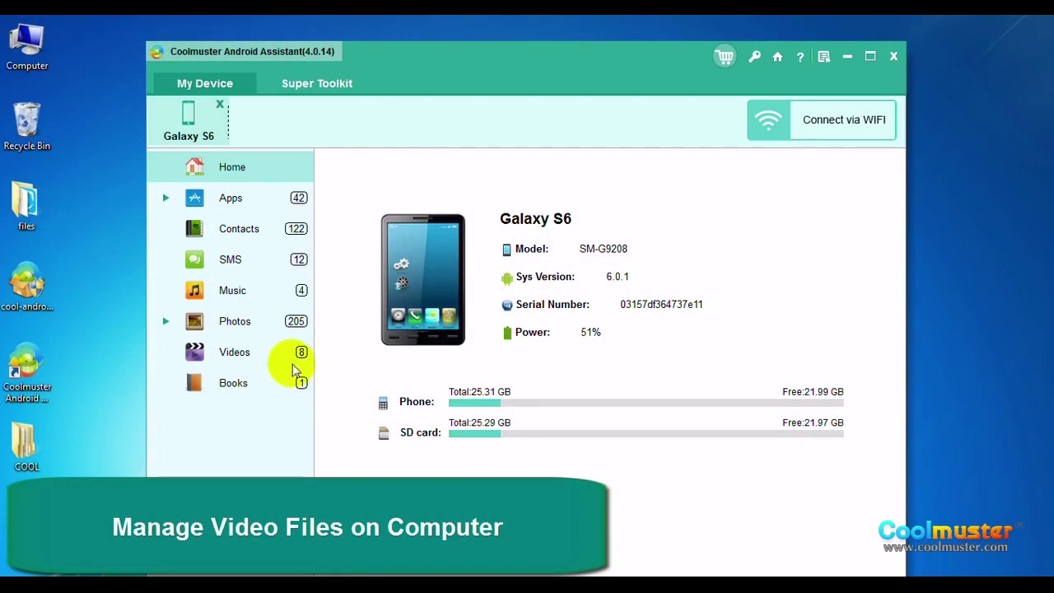
Step: Export the checked carrying(1) video to the COOL Videos folder on the PC
left_click(249, 354)
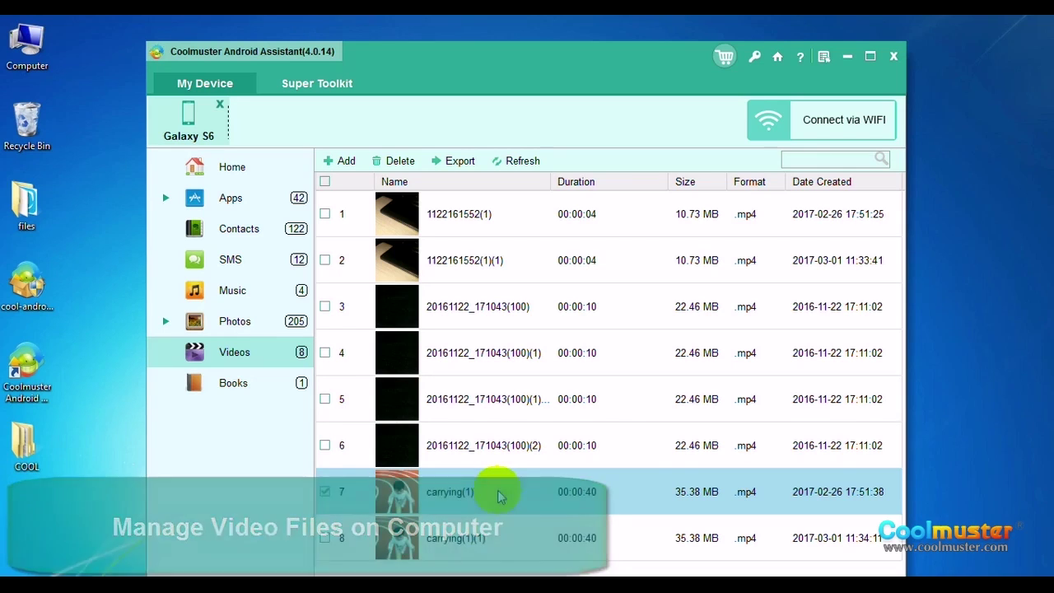
left_click(471, 168)
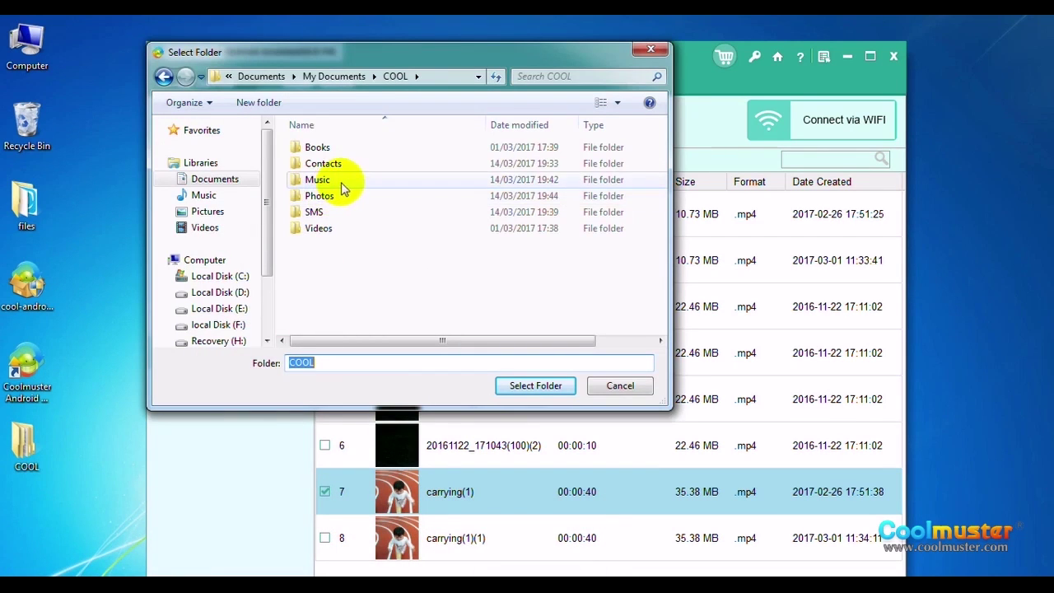
left_click(319, 228)
left_click(537, 386)
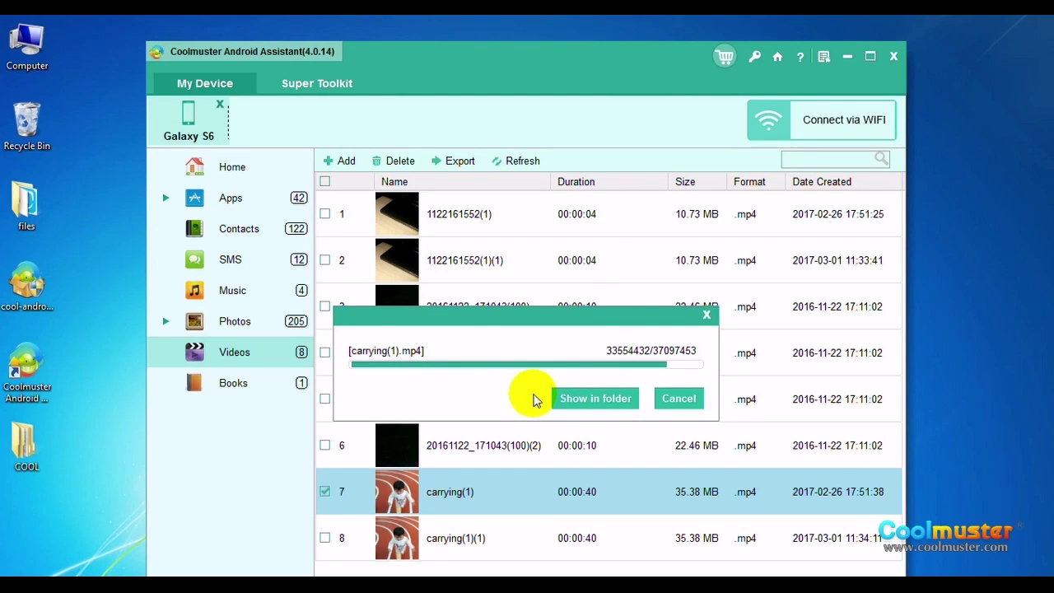
Step: Check that carrying(1).mp4 (35.3 MB) is in the Videos folder, then dismiss the export notice
left_click(599, 398)
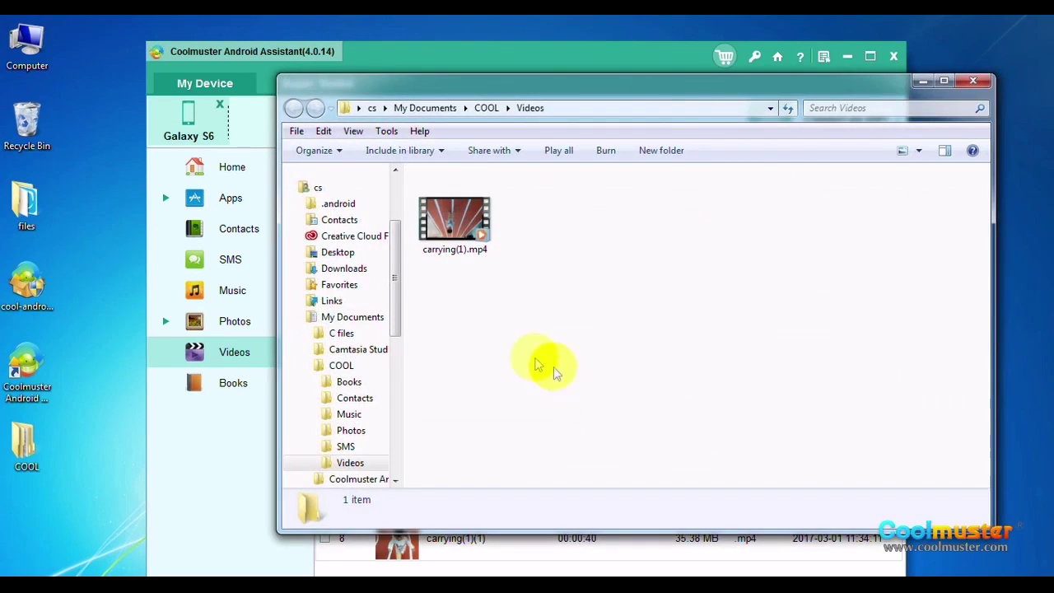
left_click(458, 235)
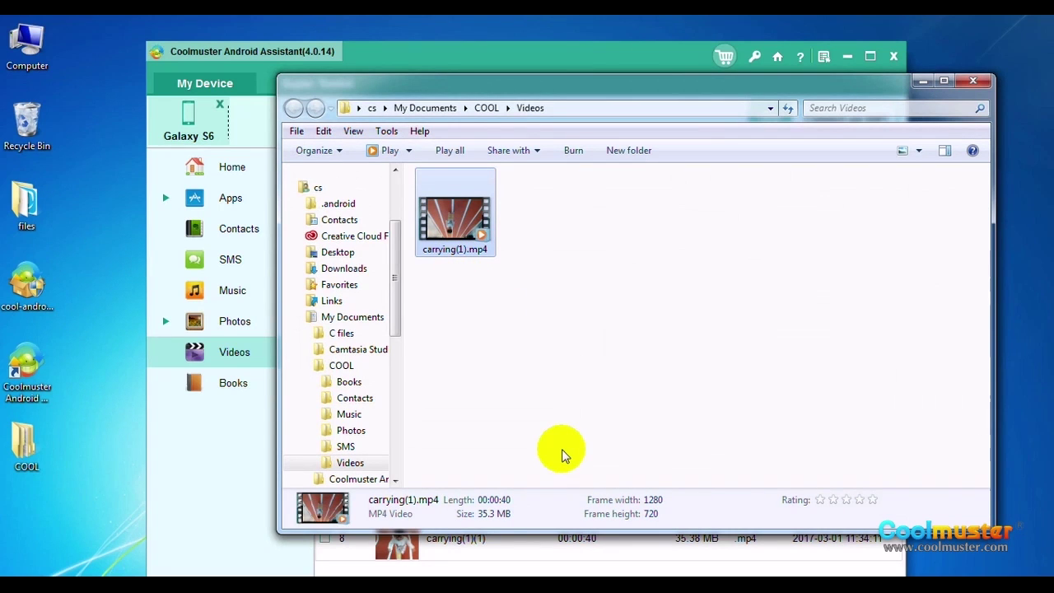
left_click(972, 80)
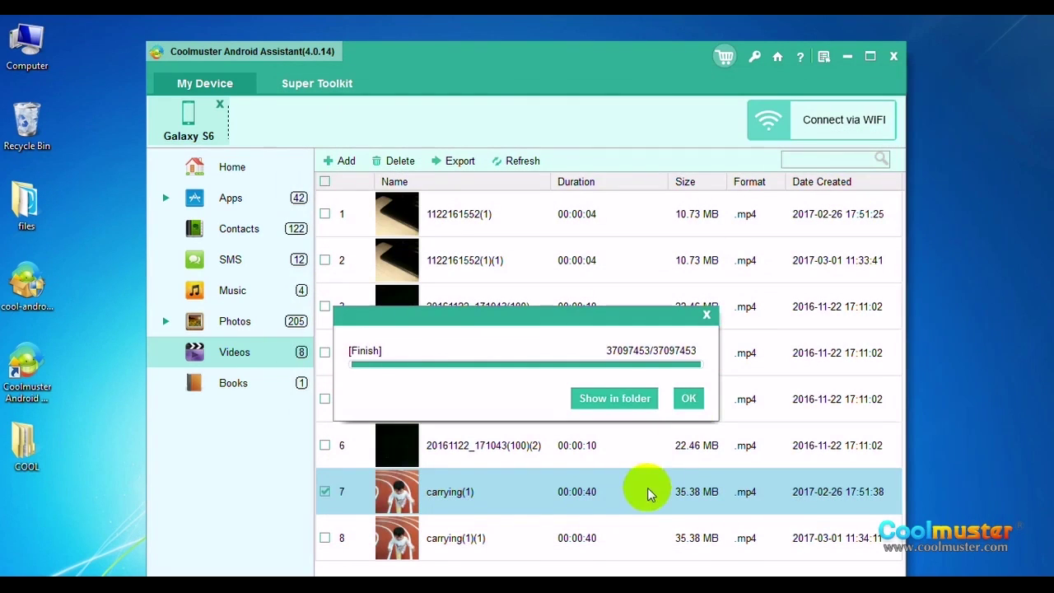
left_click(688, 398)
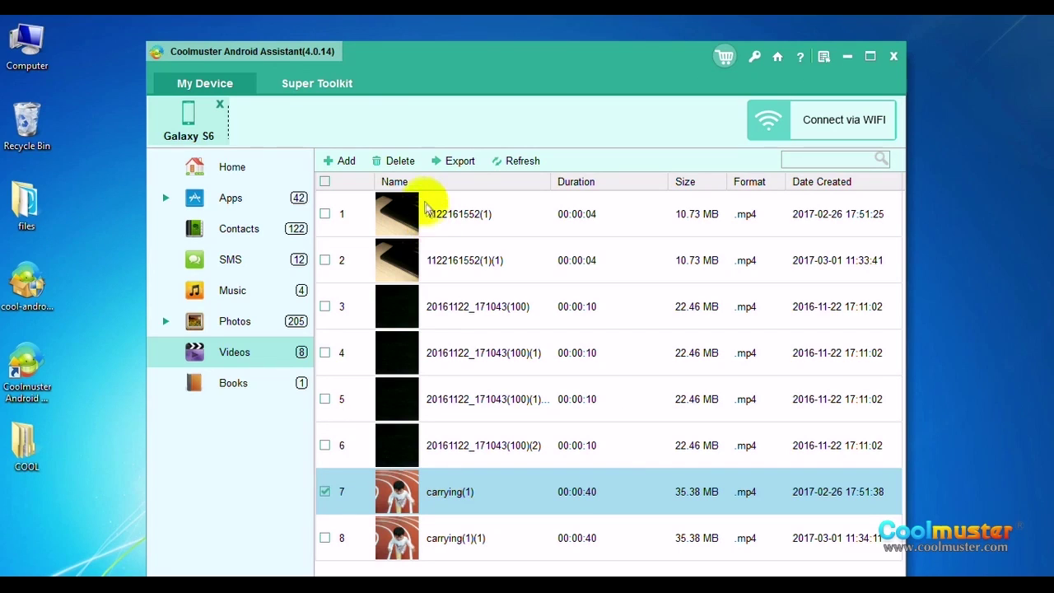
Step: Delete the carrying(1) video from the phone
left_click(399, 165)
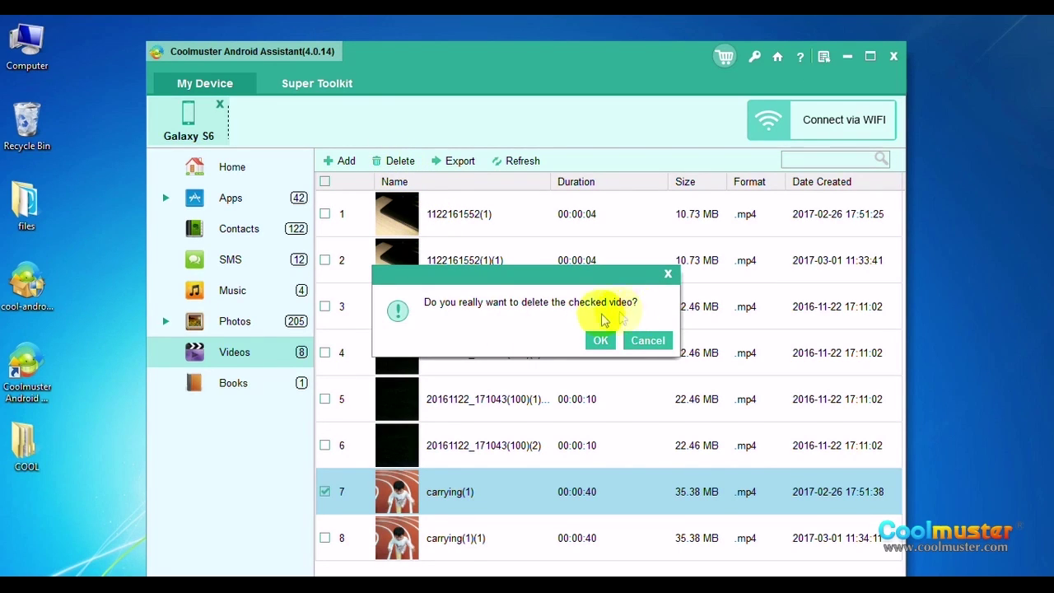
left_click(599, 340)
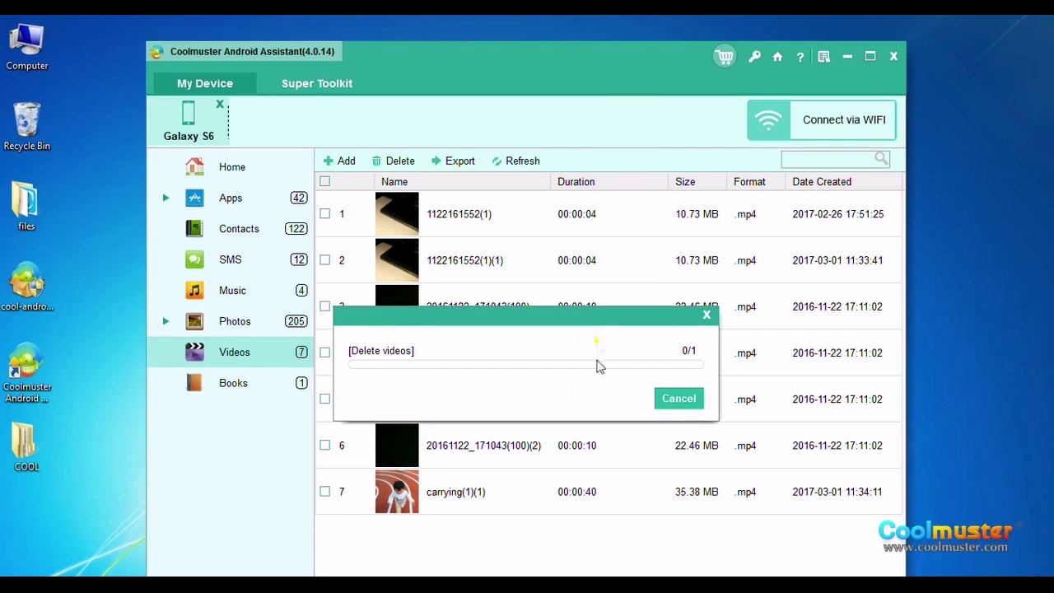
left_click(670, 400)
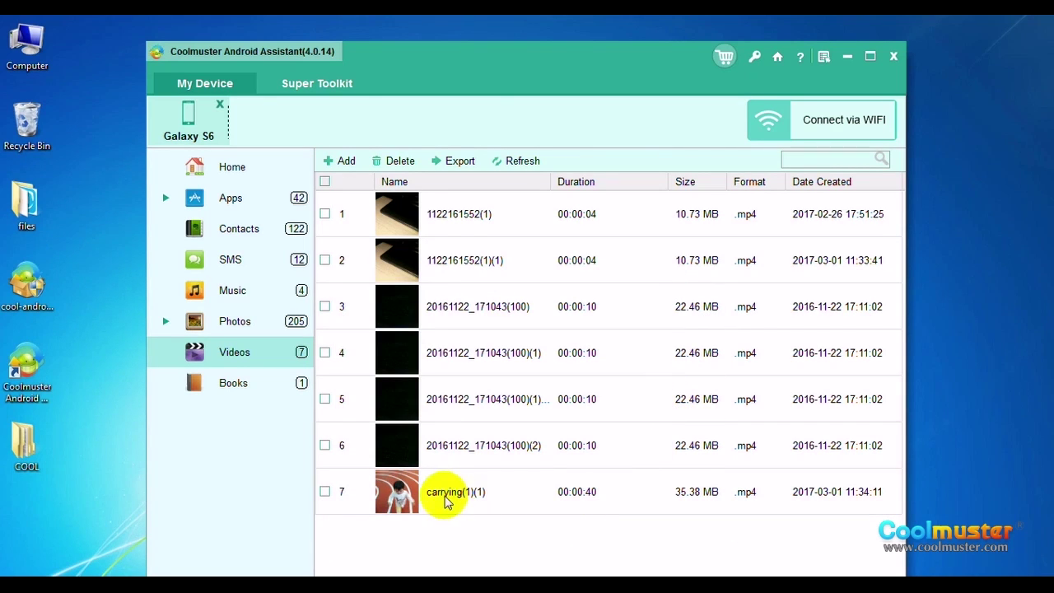
Step: Import carrying(1).mp4 from the COOL Videos folder back to the phone, restoring 8 videos
left_click(340, 160)
double_click(262, 186)
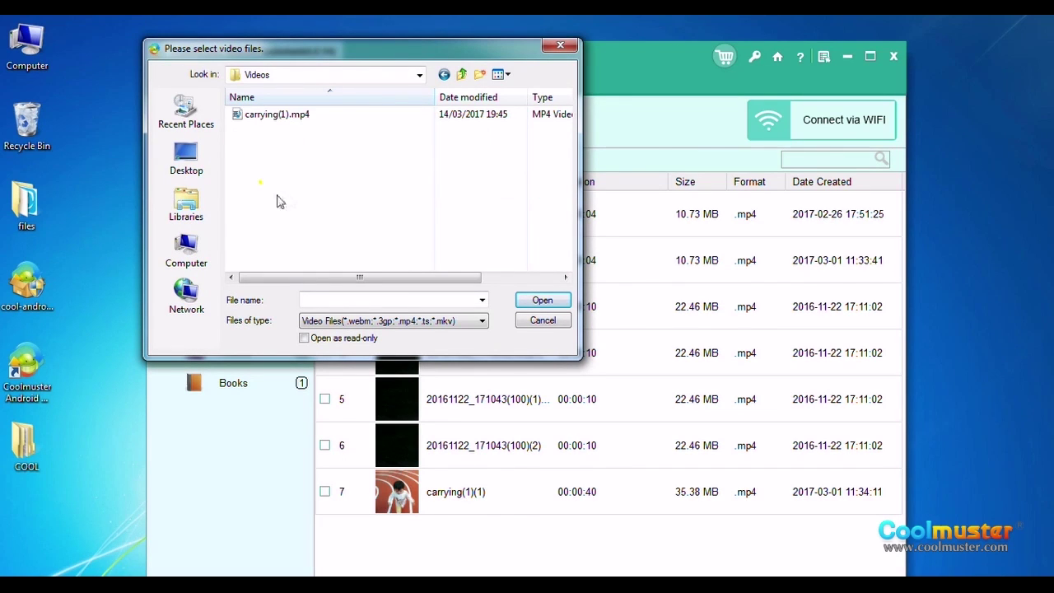
left_click(325, 114)
left_click(543, 300)
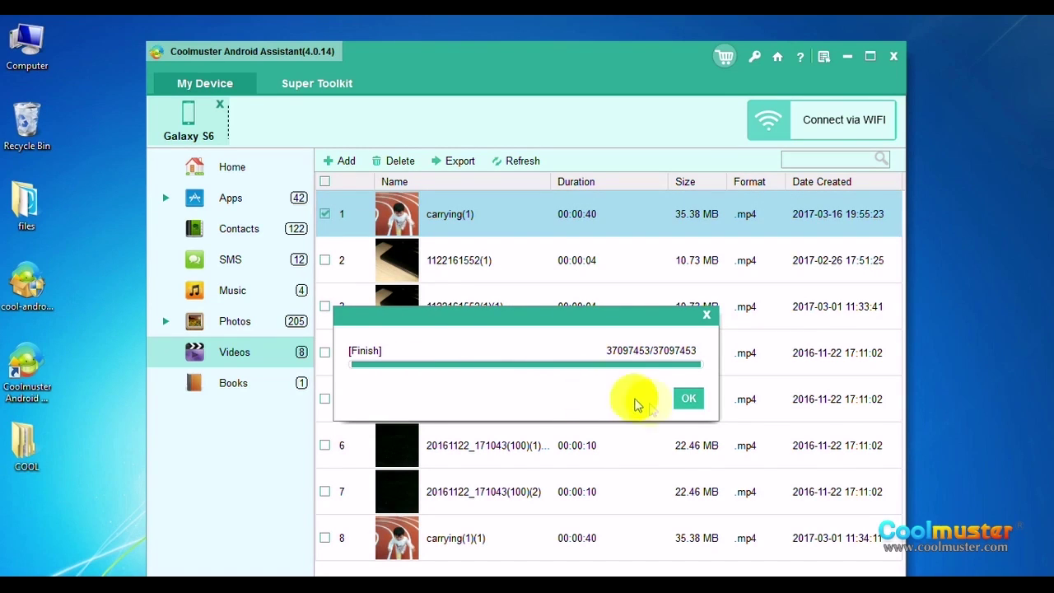
left_click(688, 398)
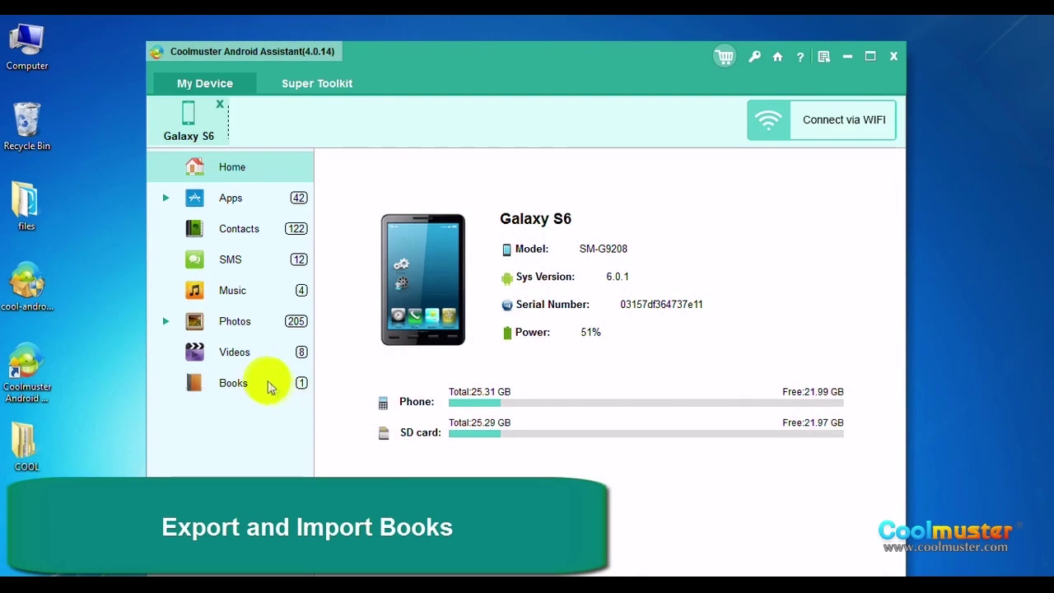
Step: Export the Contacts book from the phone's books to the COOL > Books folder
left_click(268, 386)
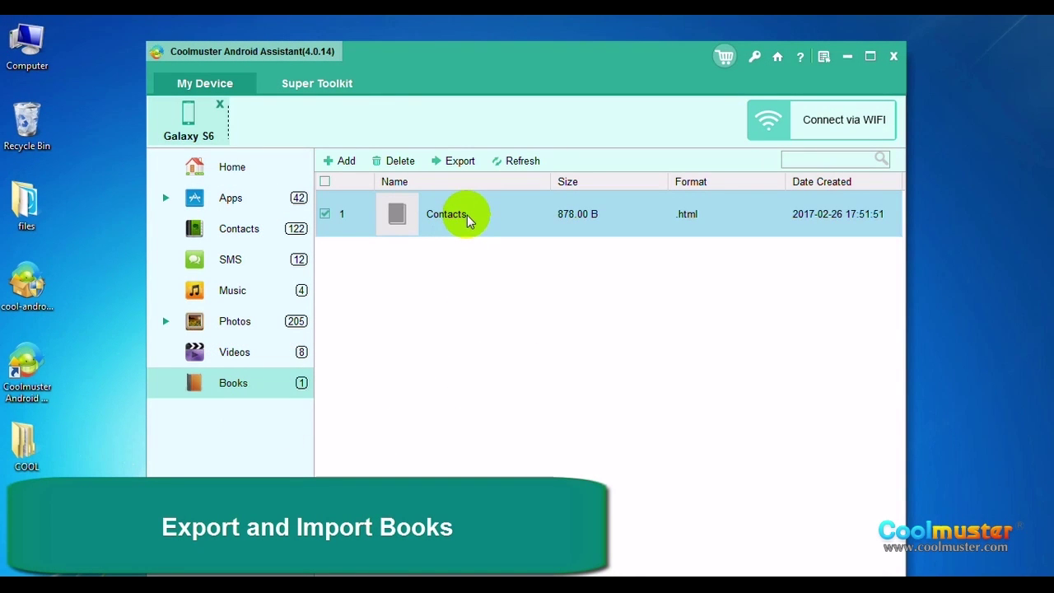
left_click(461, 162)
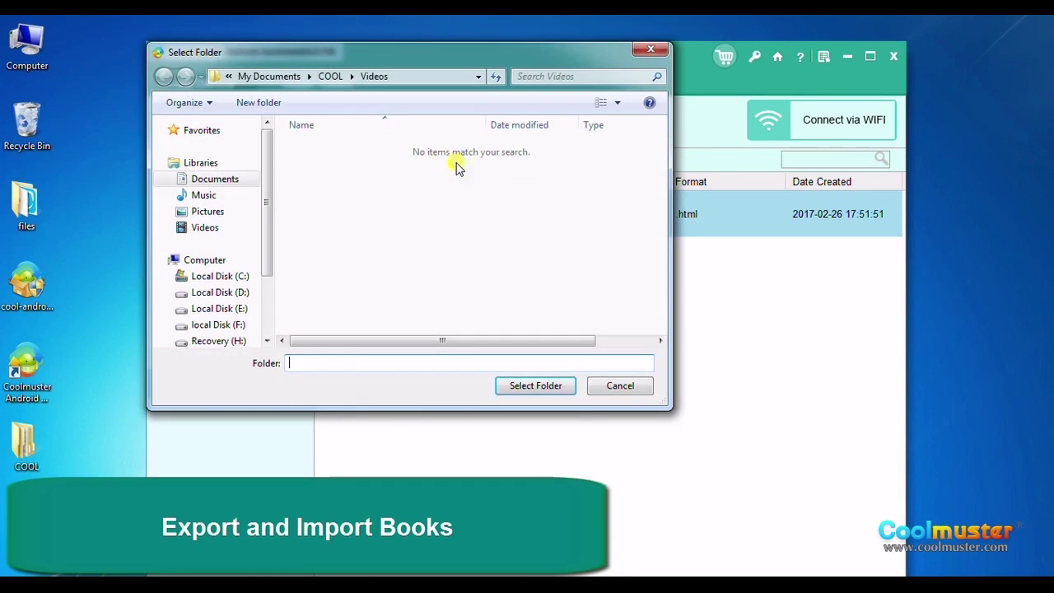
left_click(351, 76)
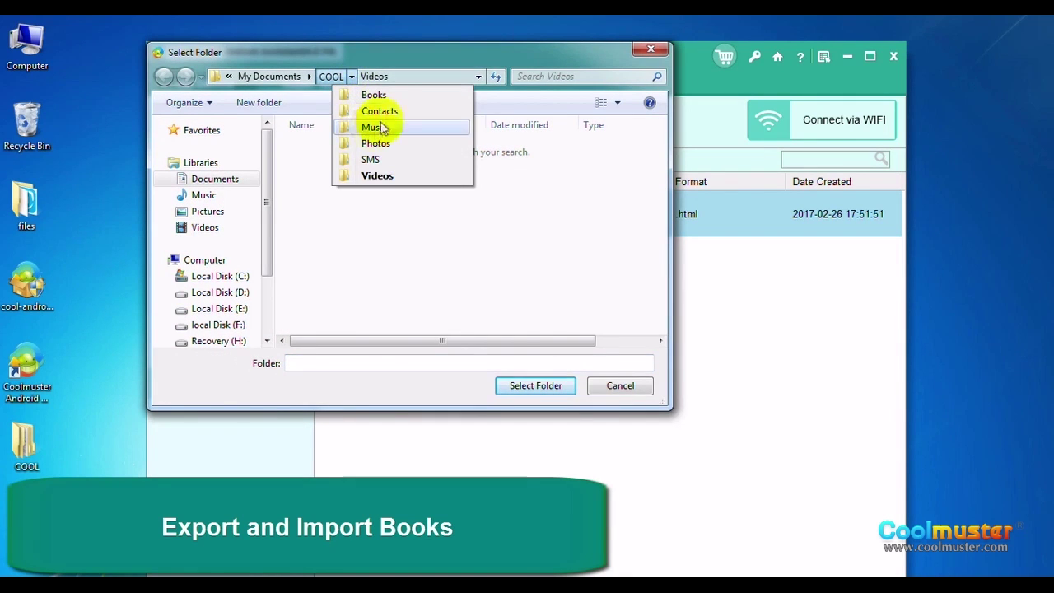
left_click(399, 95)
left_click(550, 390)
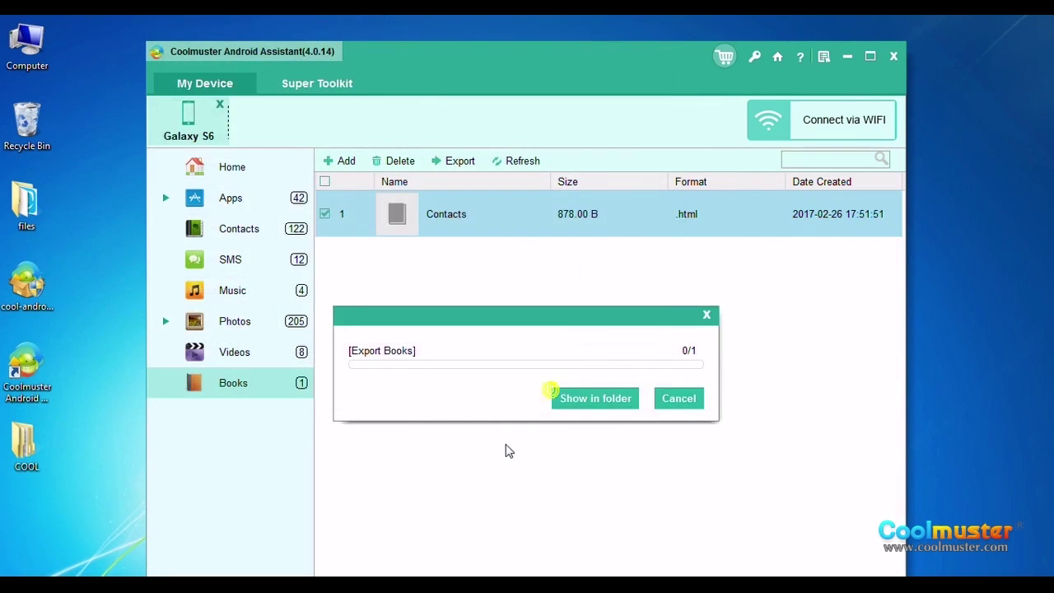
Step: Check Contacts.html in the Books folder, then dismiss the export dialog
left_click(610, 400)
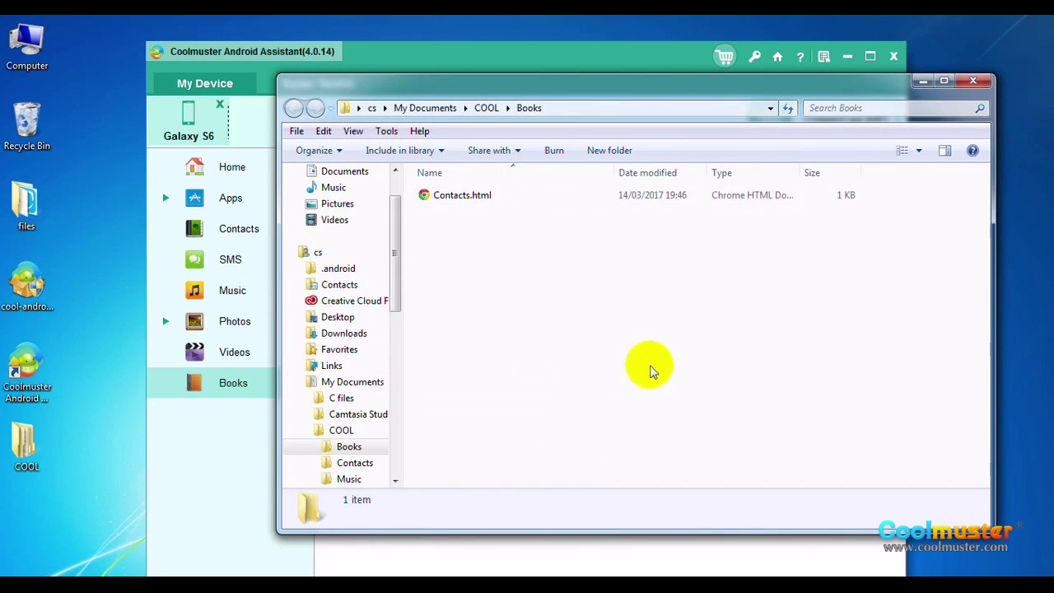
left_click(972, 80)
left_click(706, 314)
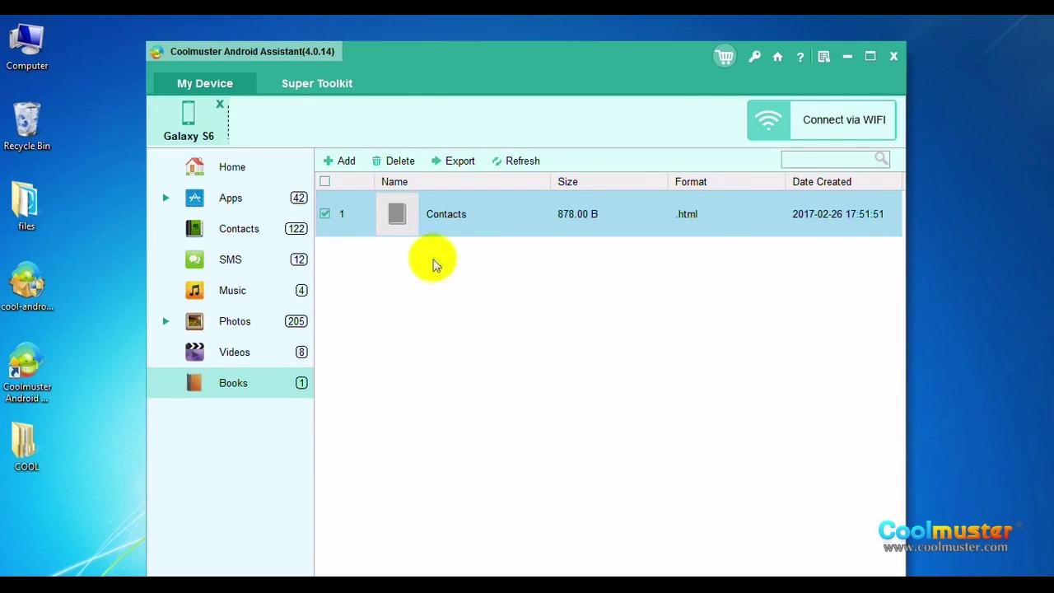
Step: Import Contacts.html from COOL > Books into the phone's books
left_click(343, 160)
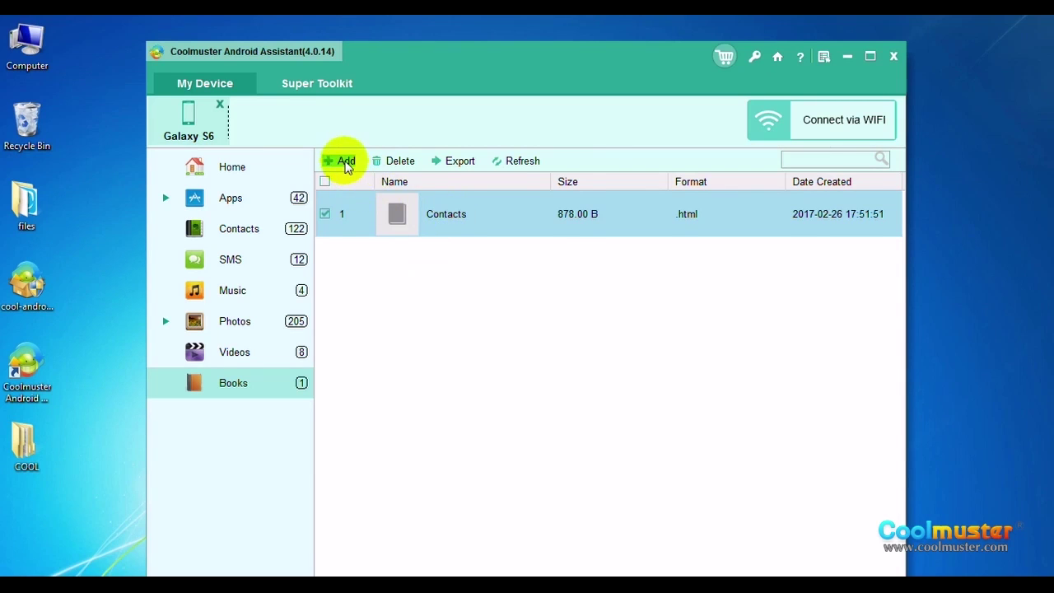
left_click(271, 116)
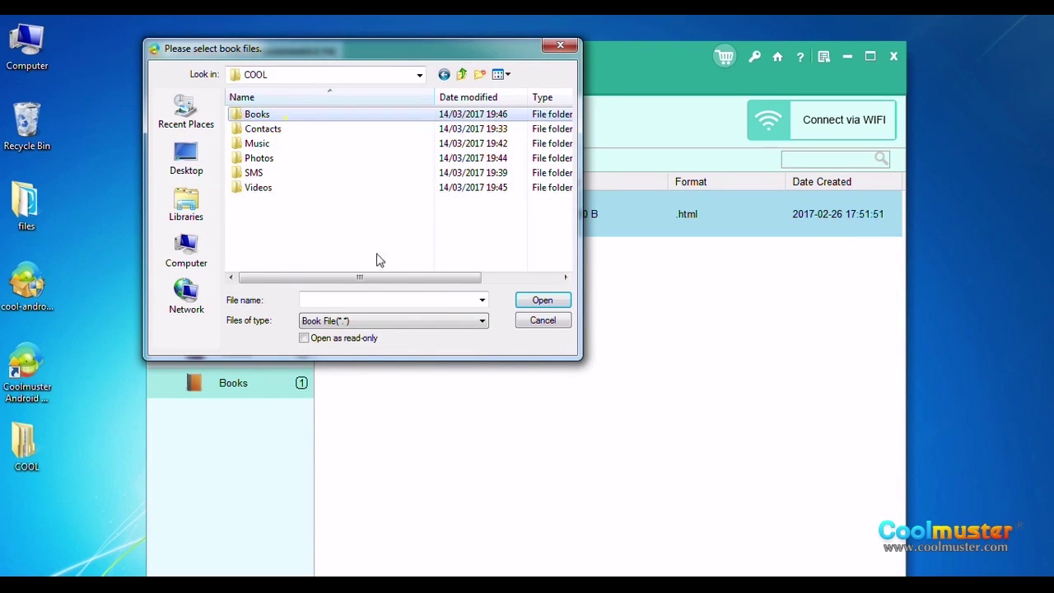
left_click(527, 302)
double_click(314, 121)
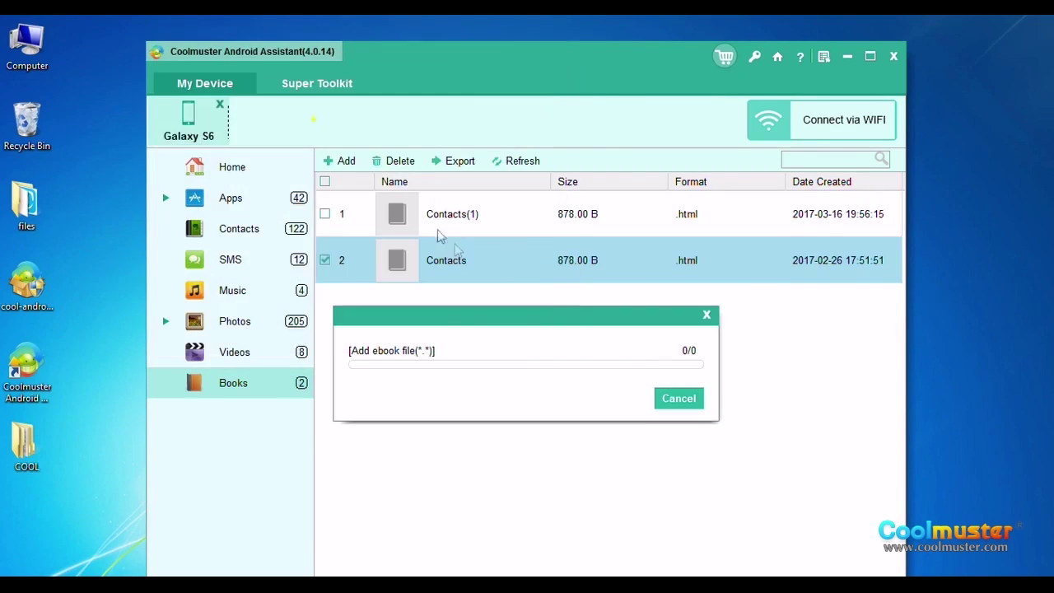
left_click(688, 398)
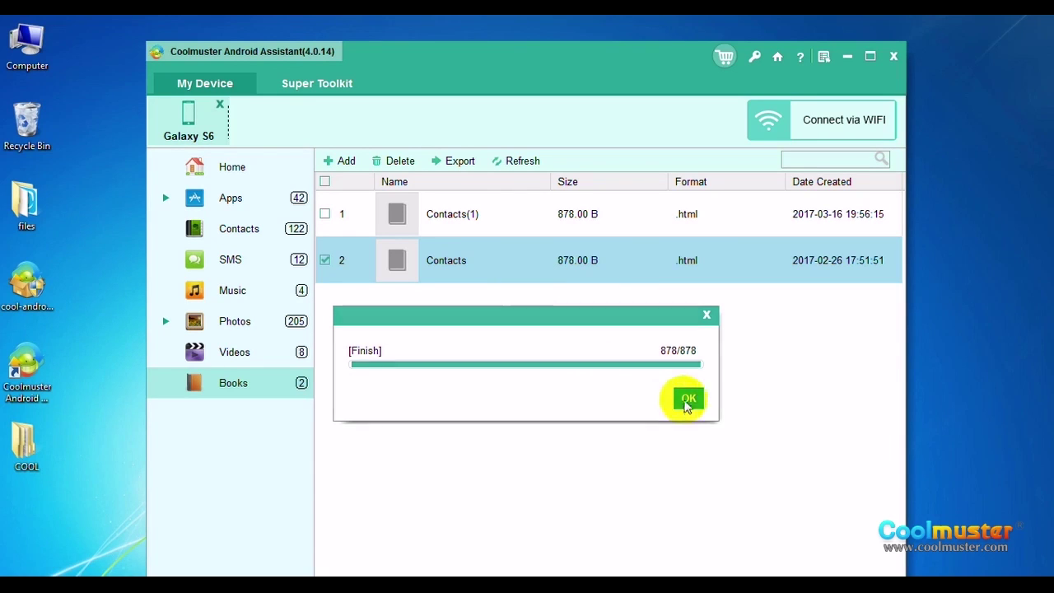
Step: Delete only the duplicate Contacts(1) book, leaving one book
left_click(325, 213)
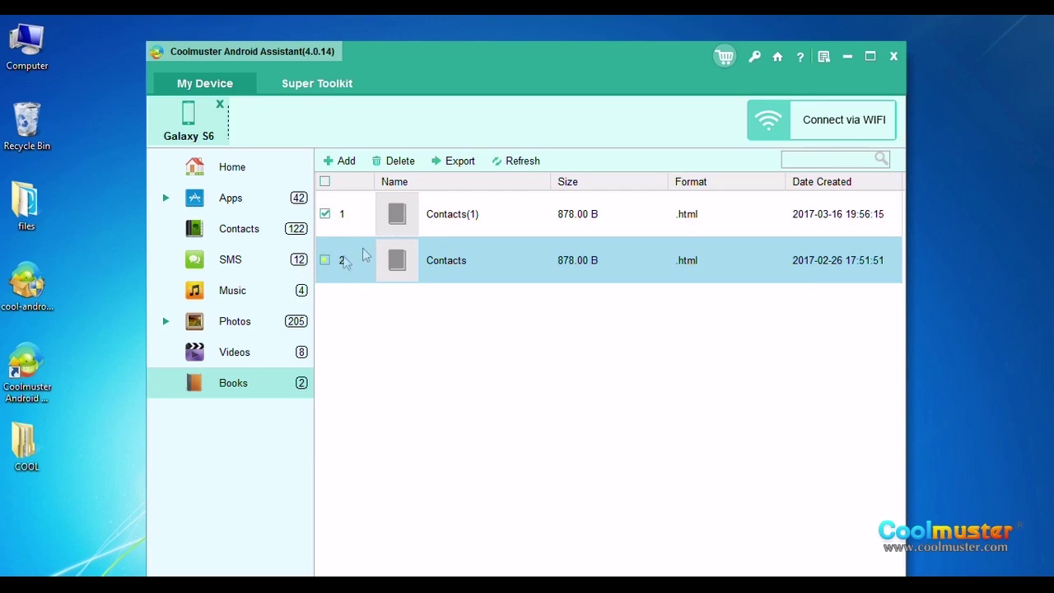
left_click(469, 214)
left_click(471, 214)
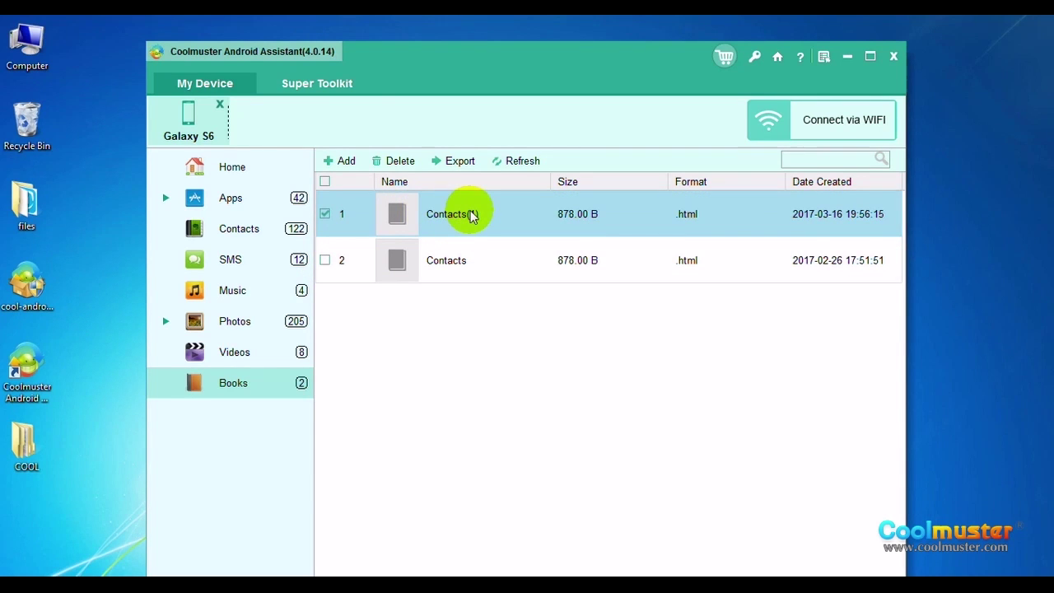
left_click(400, 161)
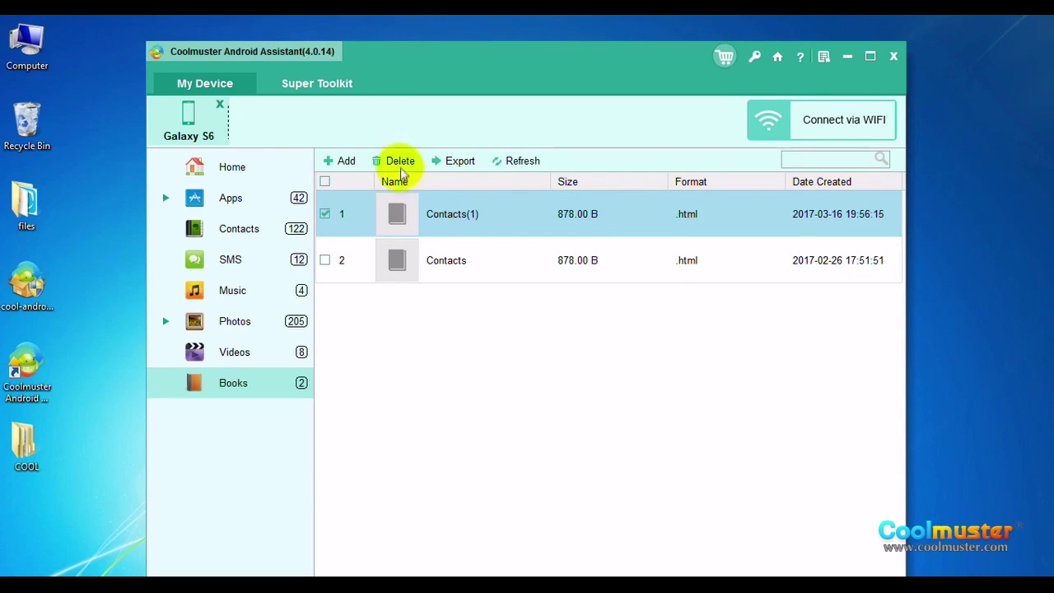
left_click(593, 340)
left_click(574, 409)
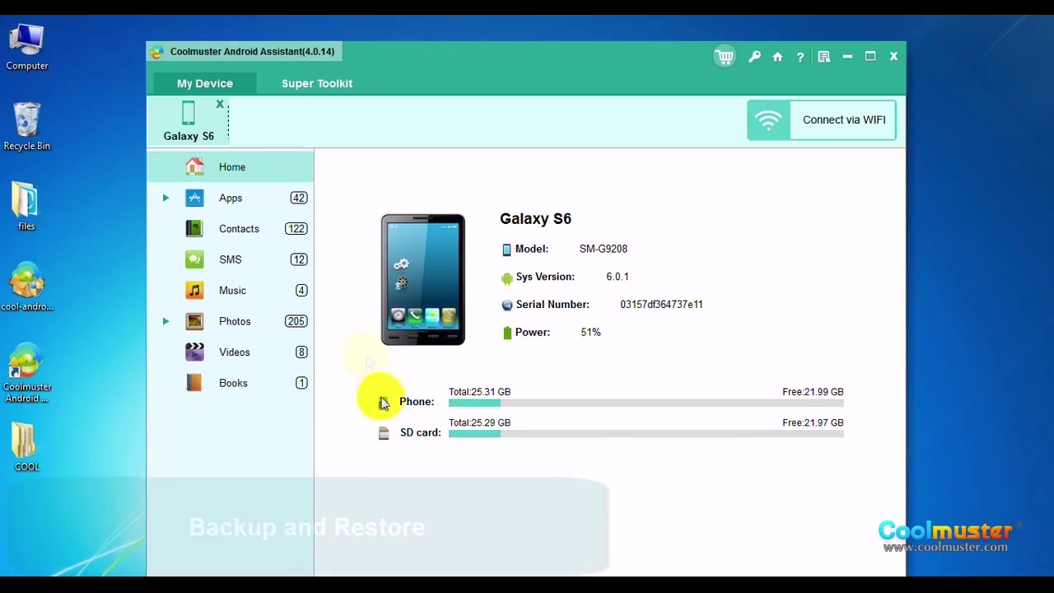
Step: In Super Toolkit's Backup, select all seven data categories of the Galaxy S6
left_click(327, 87)
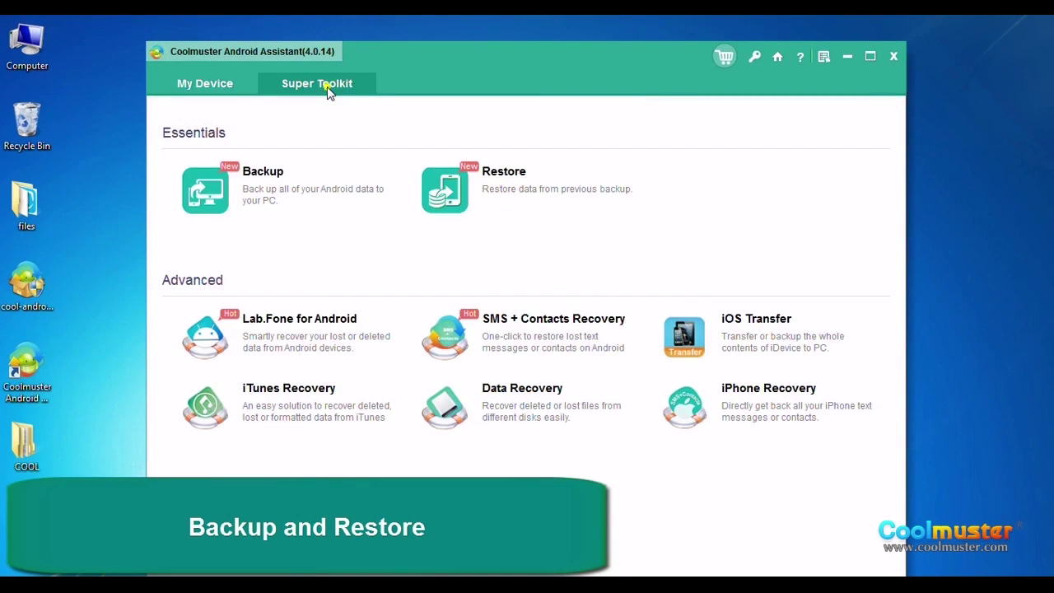
left_click(288, 205)
left_click(323, 211)
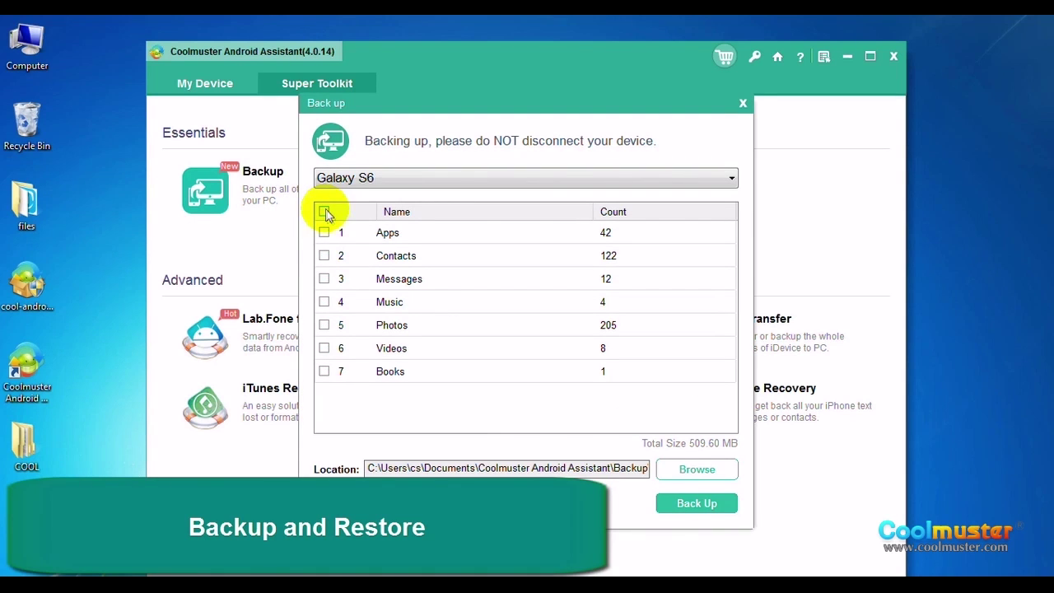
left_click(323, 233)
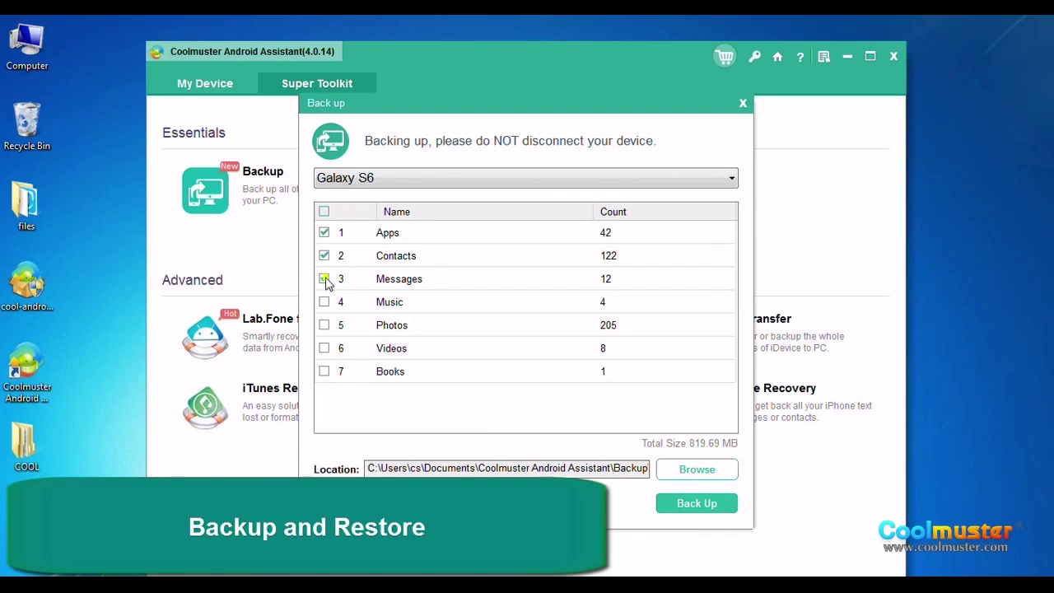
left_click(324, 212)
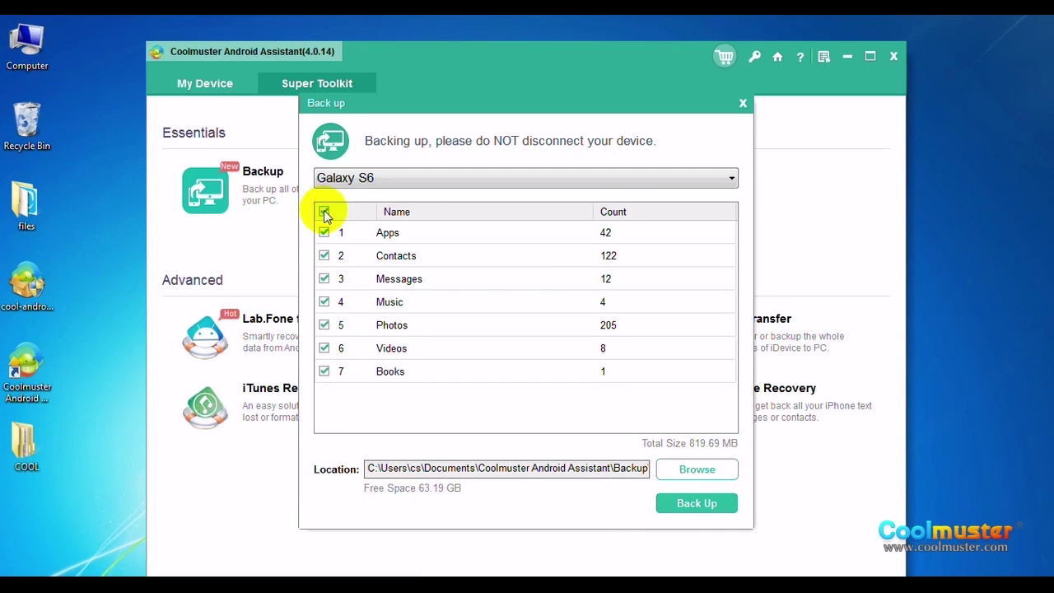
Step: Back up the phone to the PC and check the dated backup folder
left_click(699, 505)
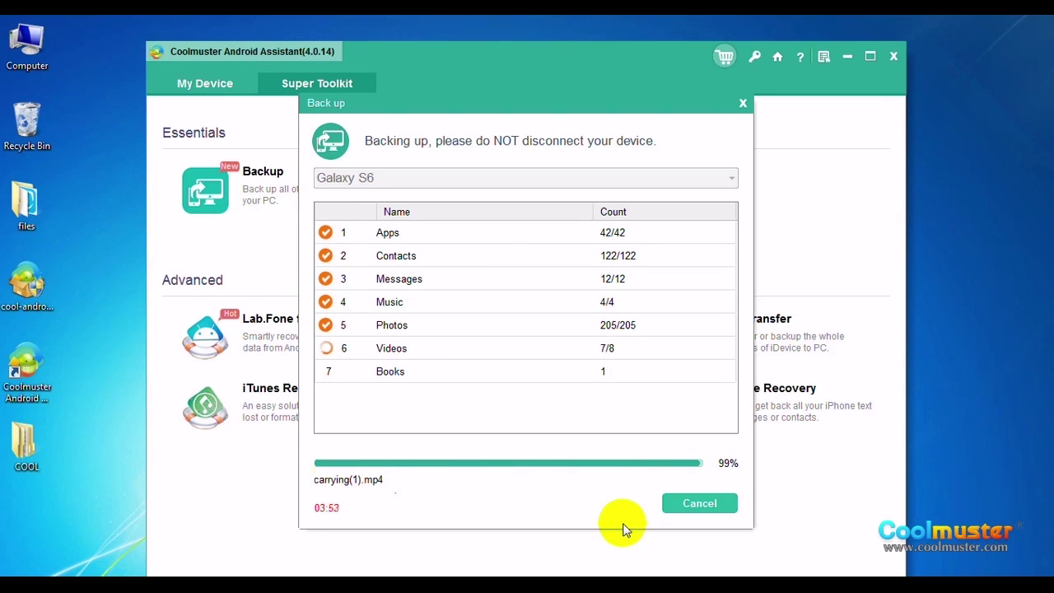
left_click(619, 506)
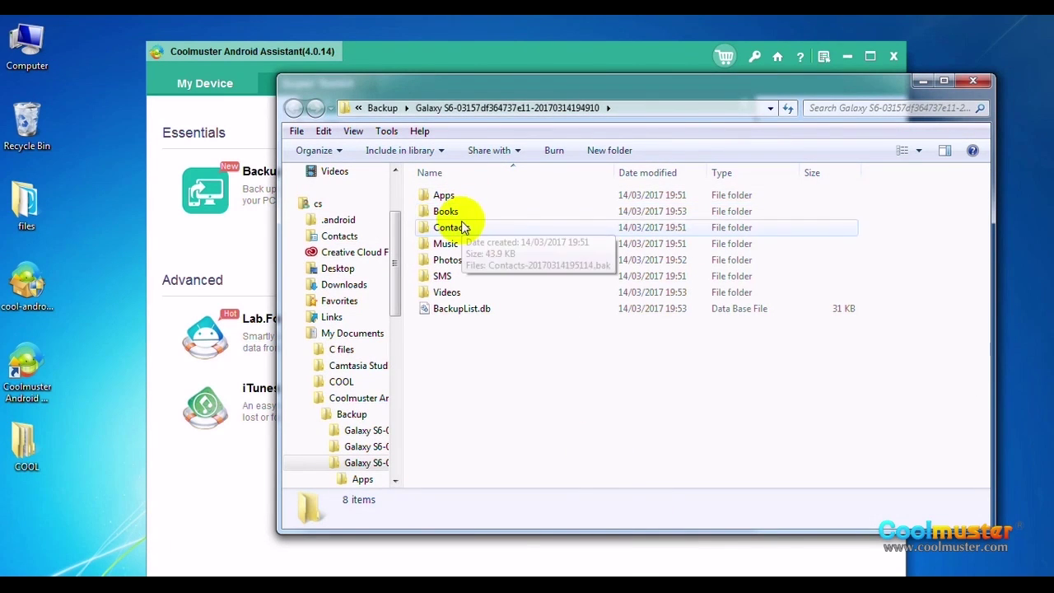
left_click(972, 81)
left_click(706, 502)
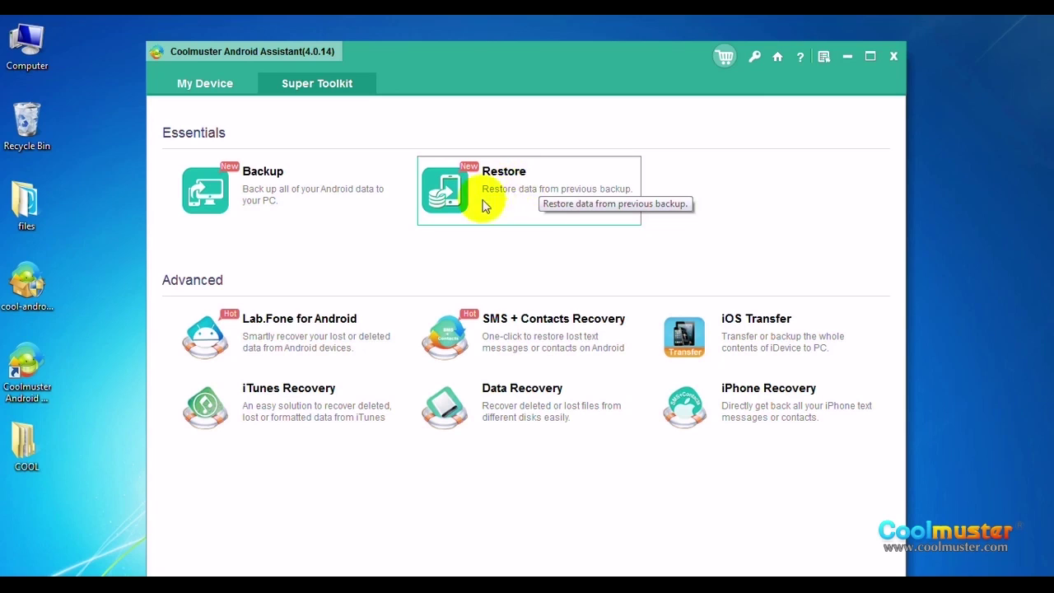
Step: In Restore, untick Apps, Music, Videos and Photos from the backup
left_click(551, 205)
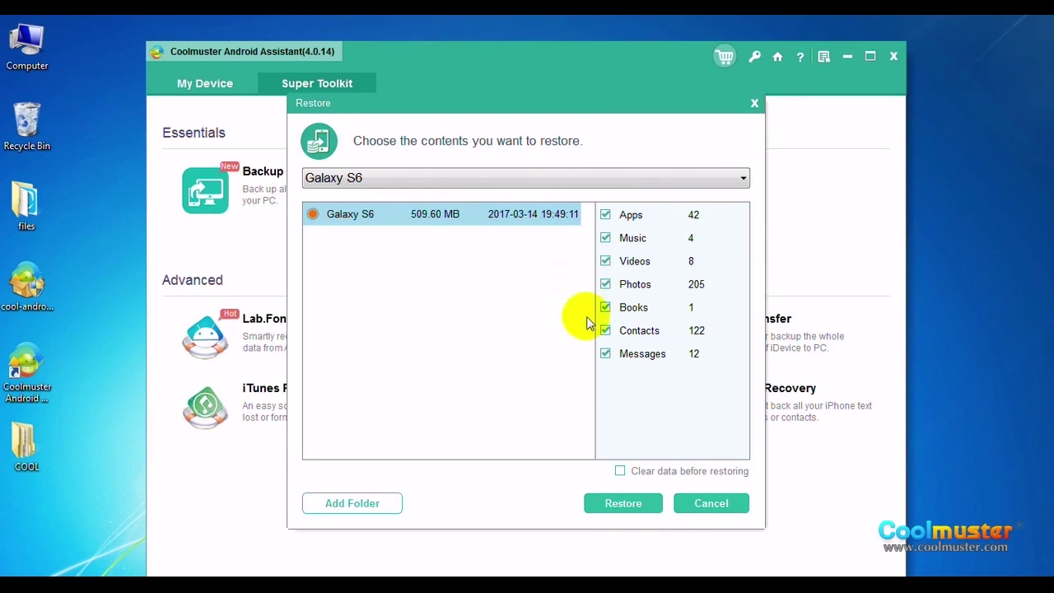
left_click(605, 216)
left_click(606, 238)
left_click(606, 261)
left_click(606, 284)
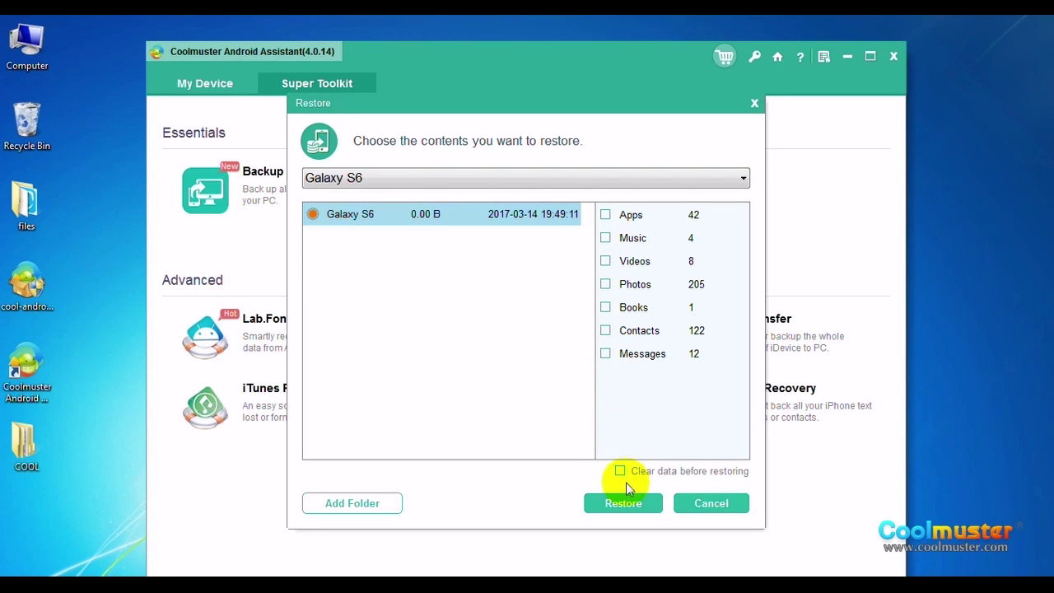
Step: Enable Clear data before restoring, tick Books, Music and Contacts, and start restoring
left_click(619, 471)
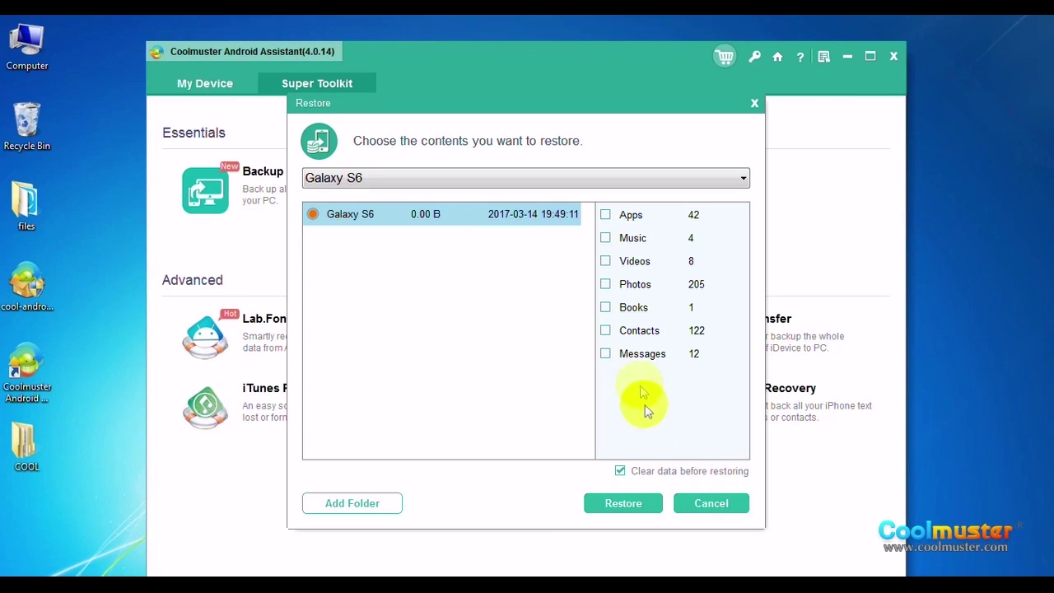
left_click(605, 307)
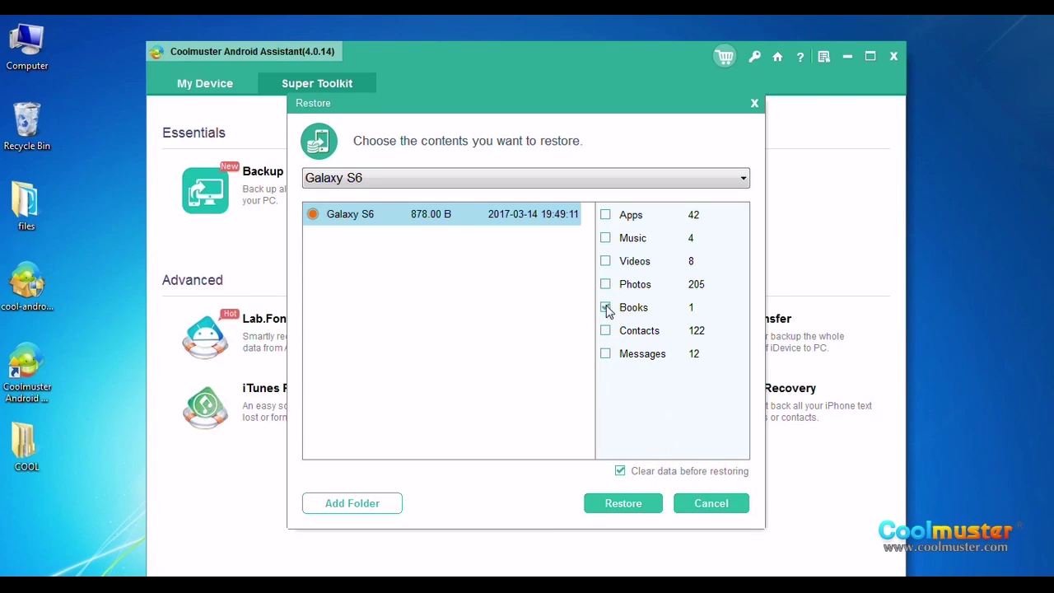
left_click(606, 238)
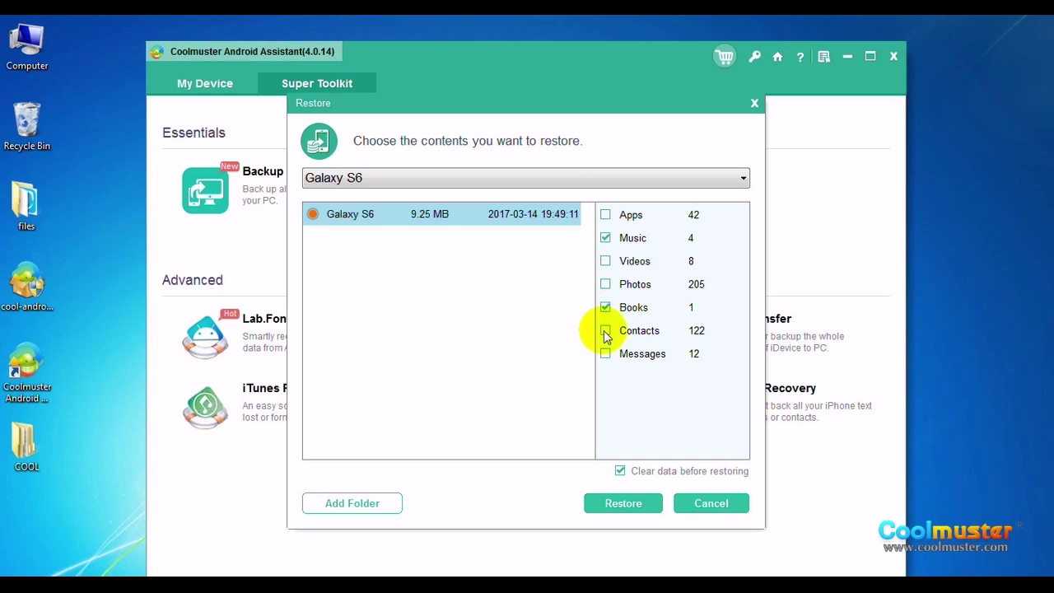
left_click(605, 331)
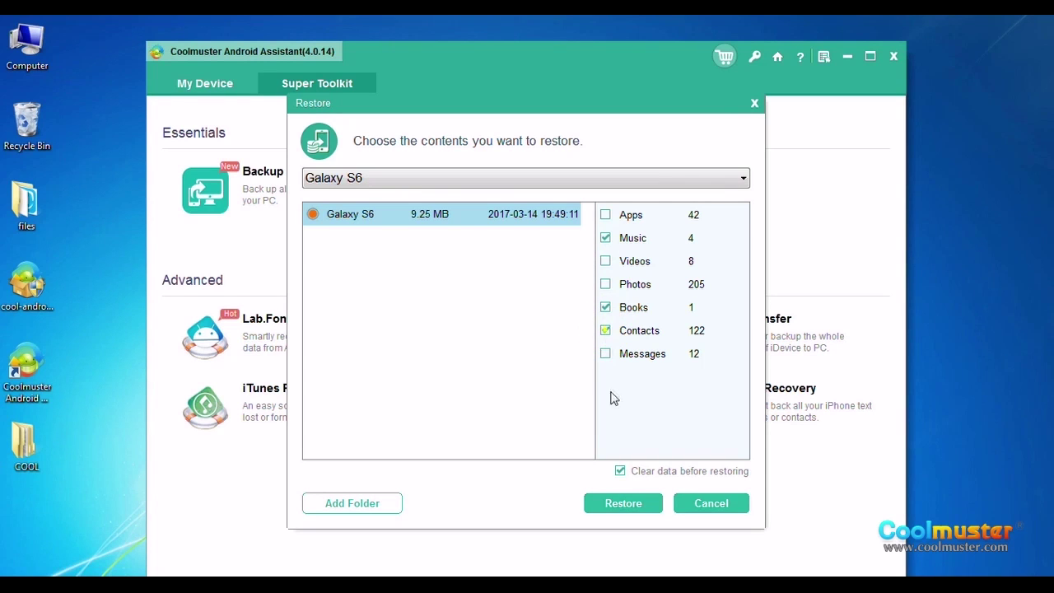
left_click(619, 508)
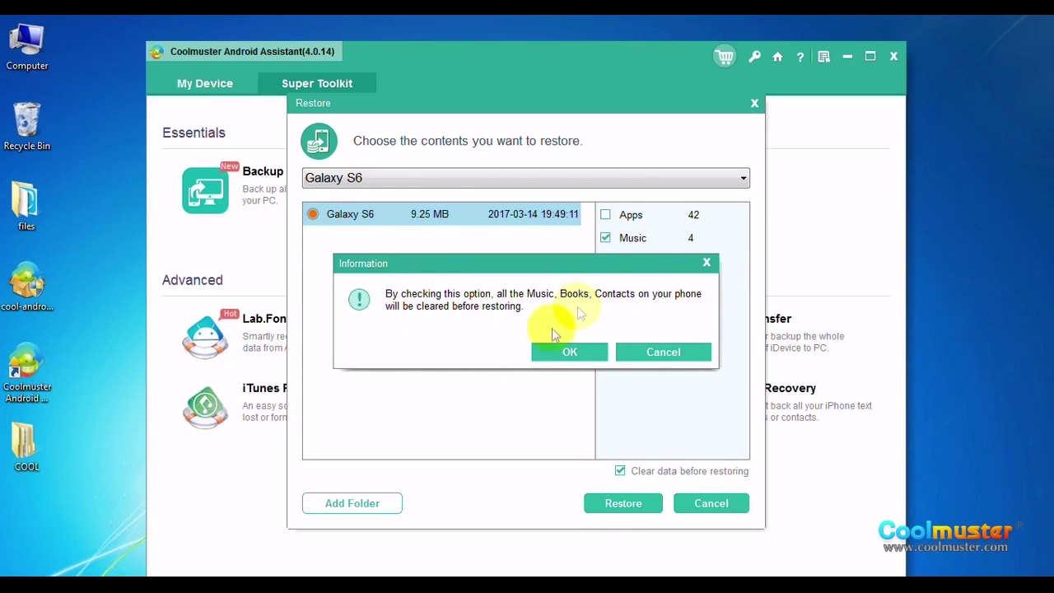
left_click(566, 353)
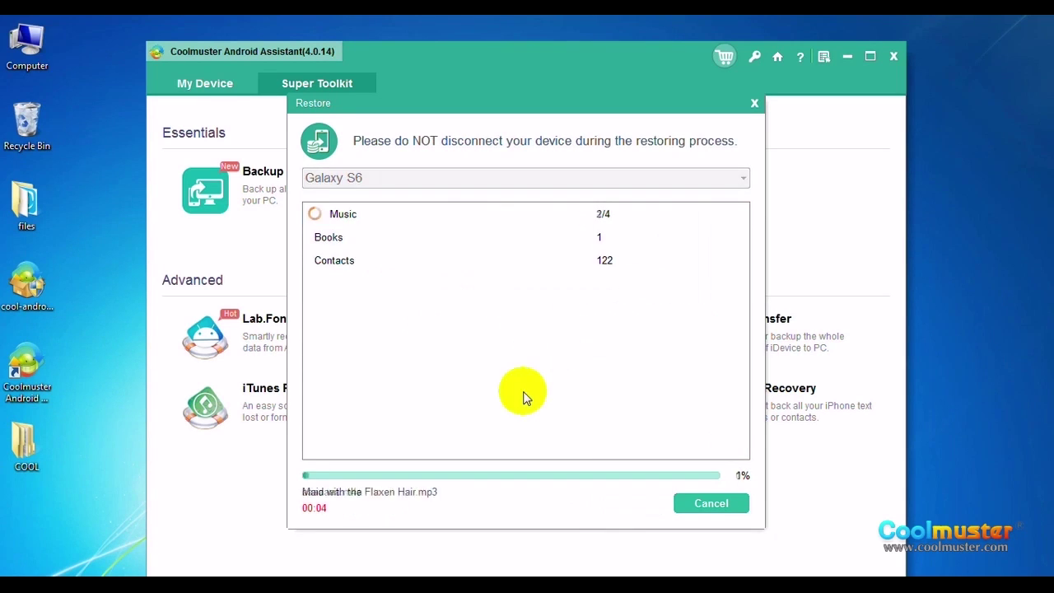